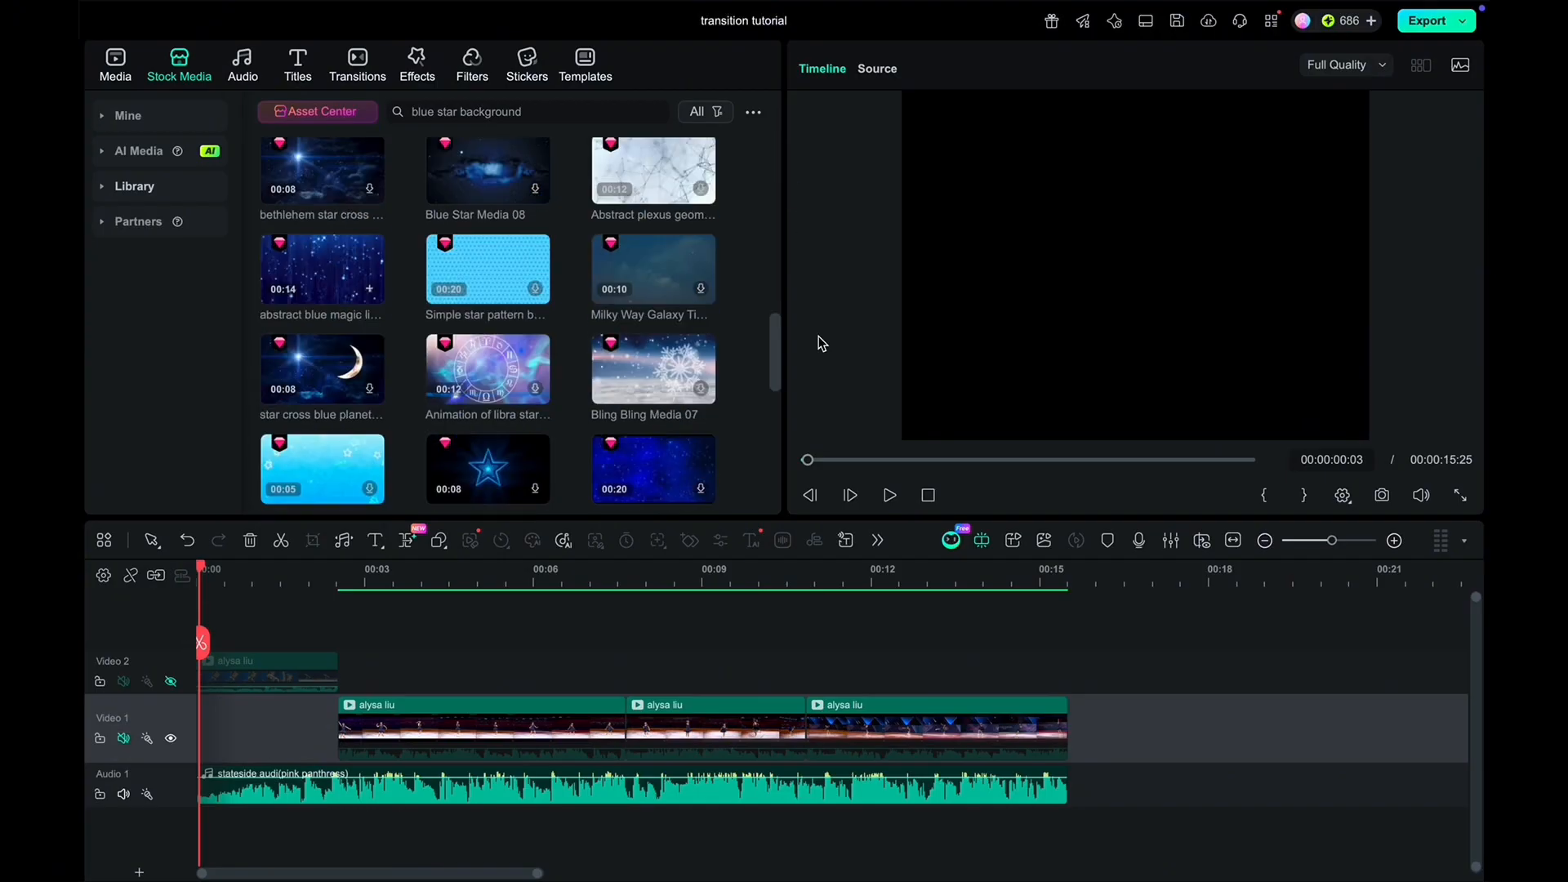
- Place the "abstract blue magic" star background at the start of Video 1 and trim it to fill the gap before the next clip
left_click_drag(331, 280, 207, 724)
left_click(648, 470)
left_click(1166, 576)
left_click(1166, 642)
key("Delete")
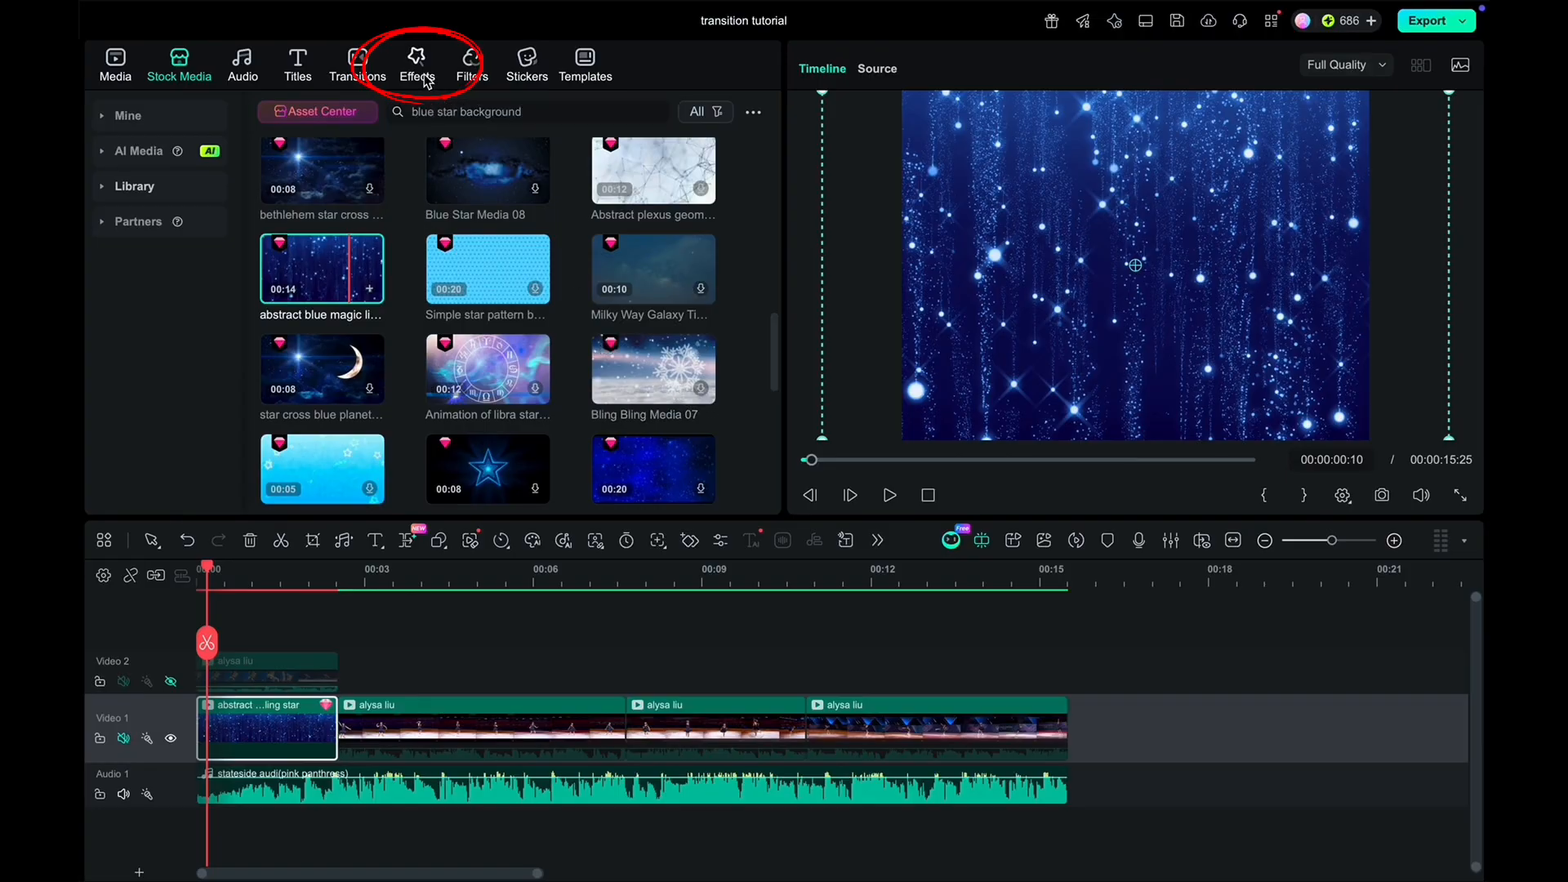
- Search the effects for "tunnel effect 2" and apply Tunnel Effect 2 to the blue star background clip
left_click(416, 65)
left_click(505, 111)
type("tunnel ef")
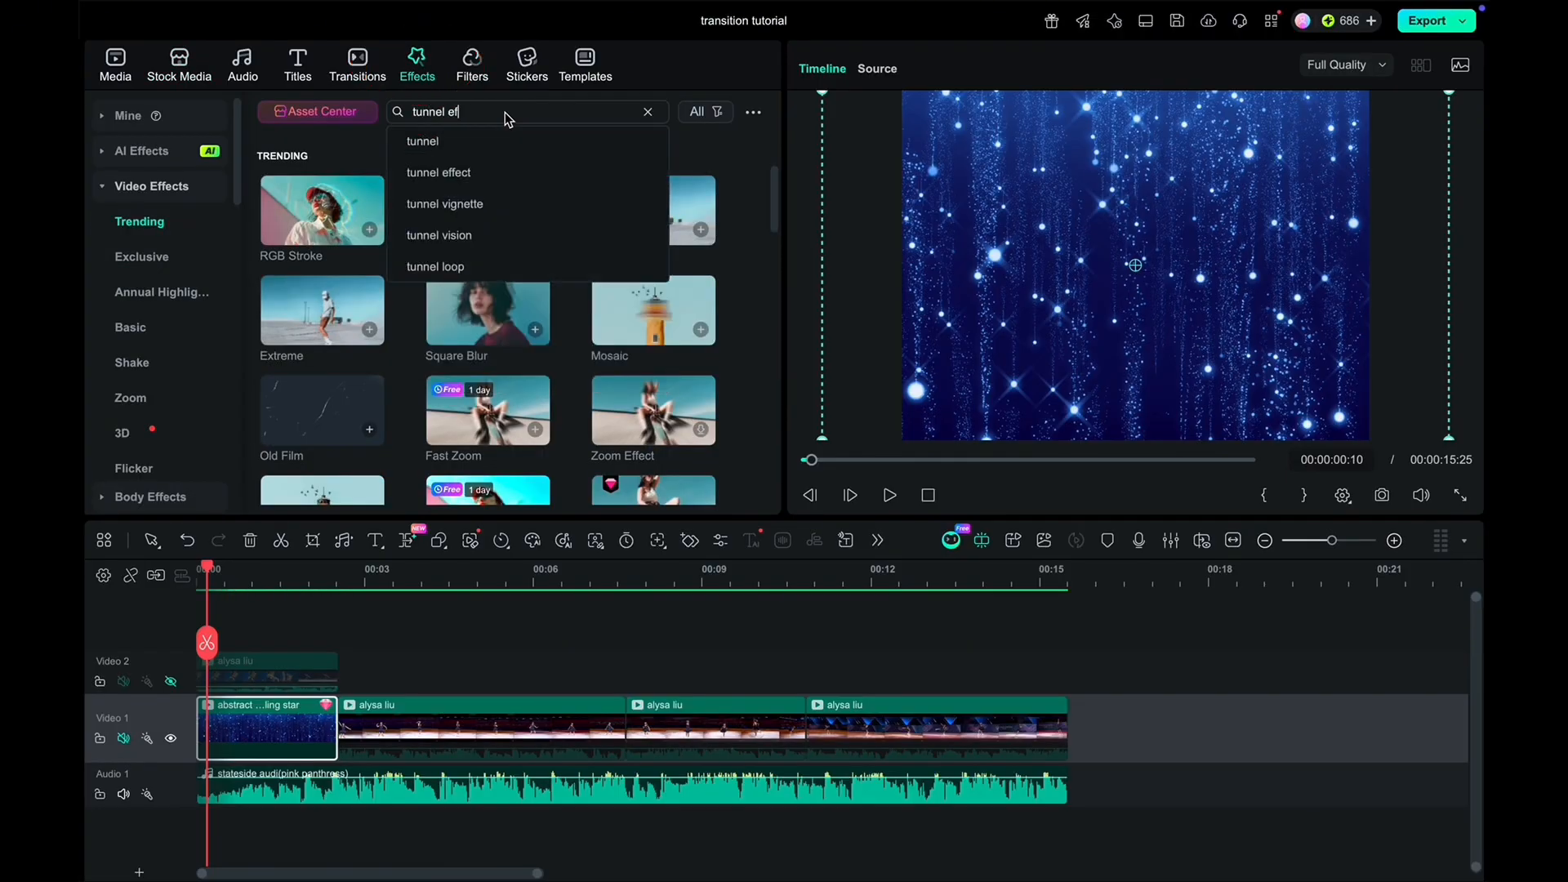
type("fect 2")
key("Return")
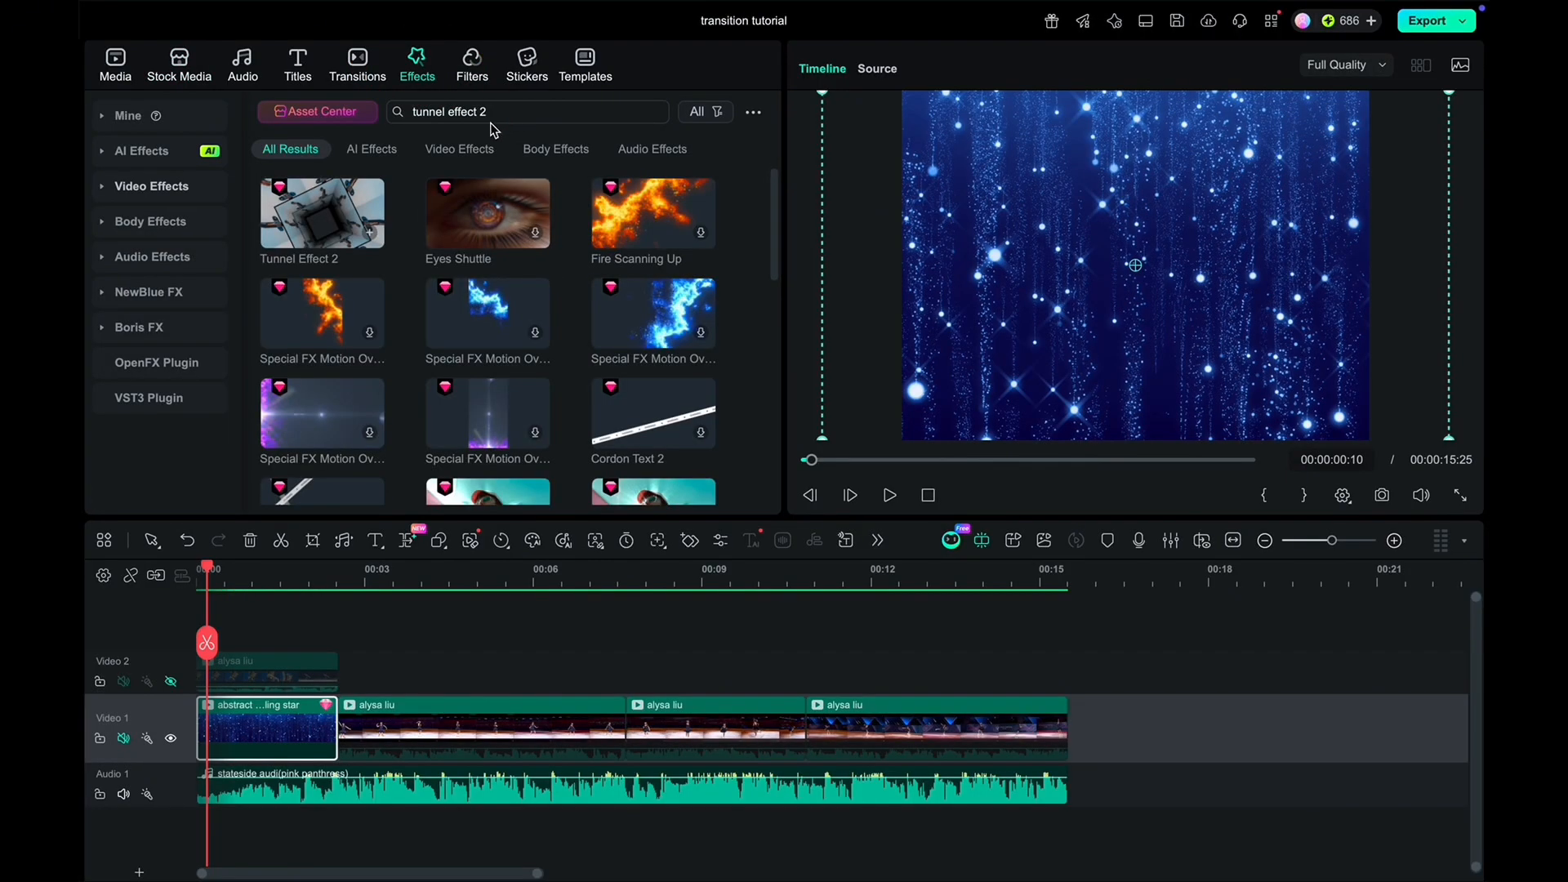
left_click_drag(321, 194, 245, 737)
left_click(261, 635)
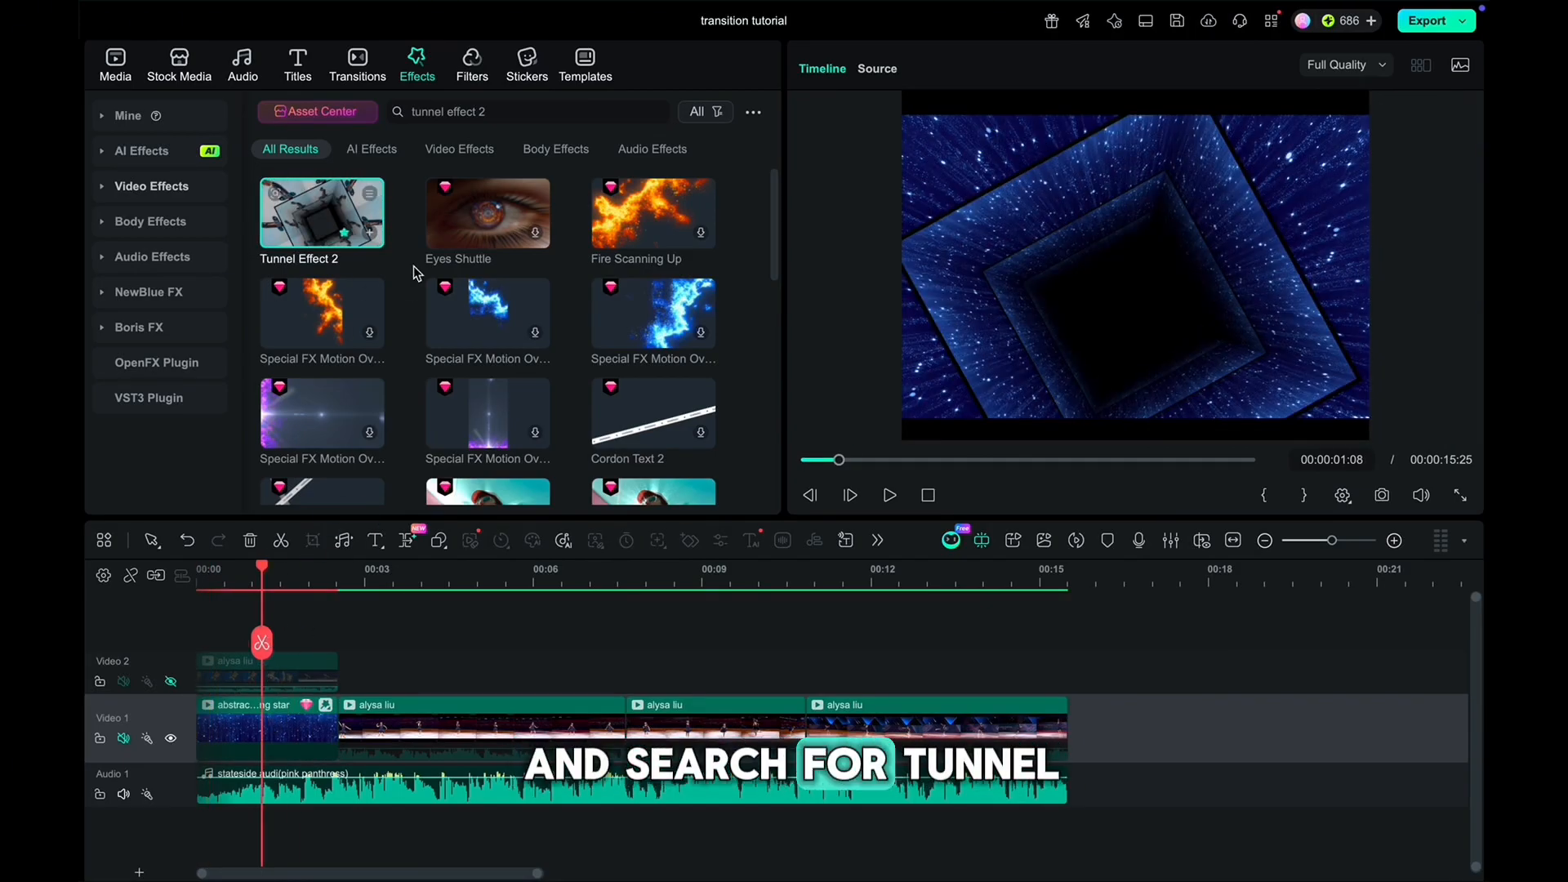
- Search the effects for "digital wave 4" and apply White Digital Wave 4 to the blue star background clip
left_click(649, 112)
type("digital wave 4")
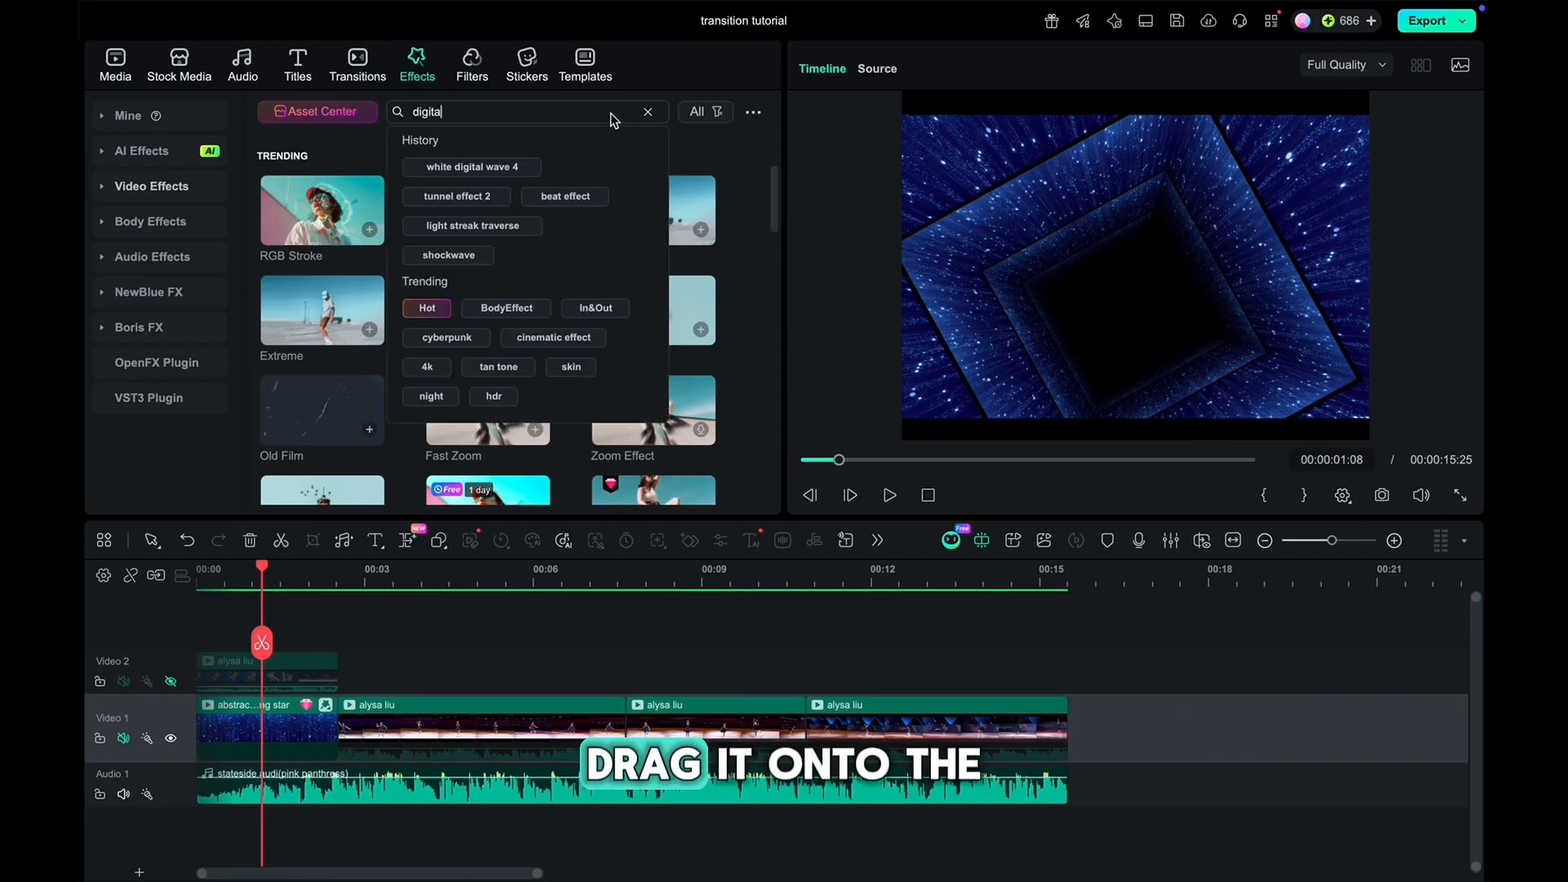
key("Return")
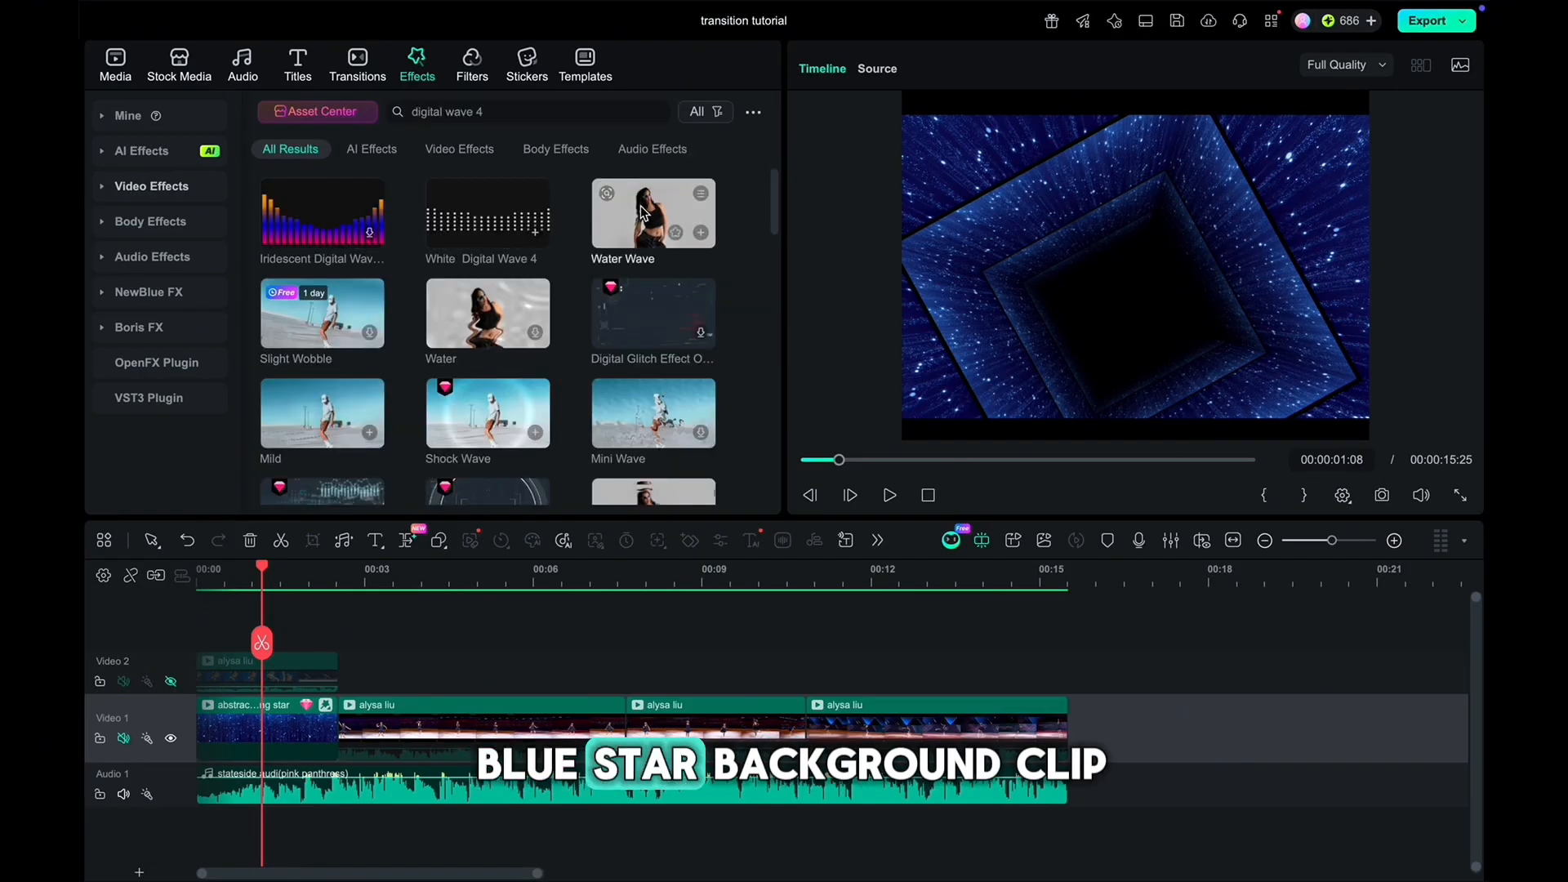
left_click(497, 202)
left_click_drag(497, 203, 263, 738)
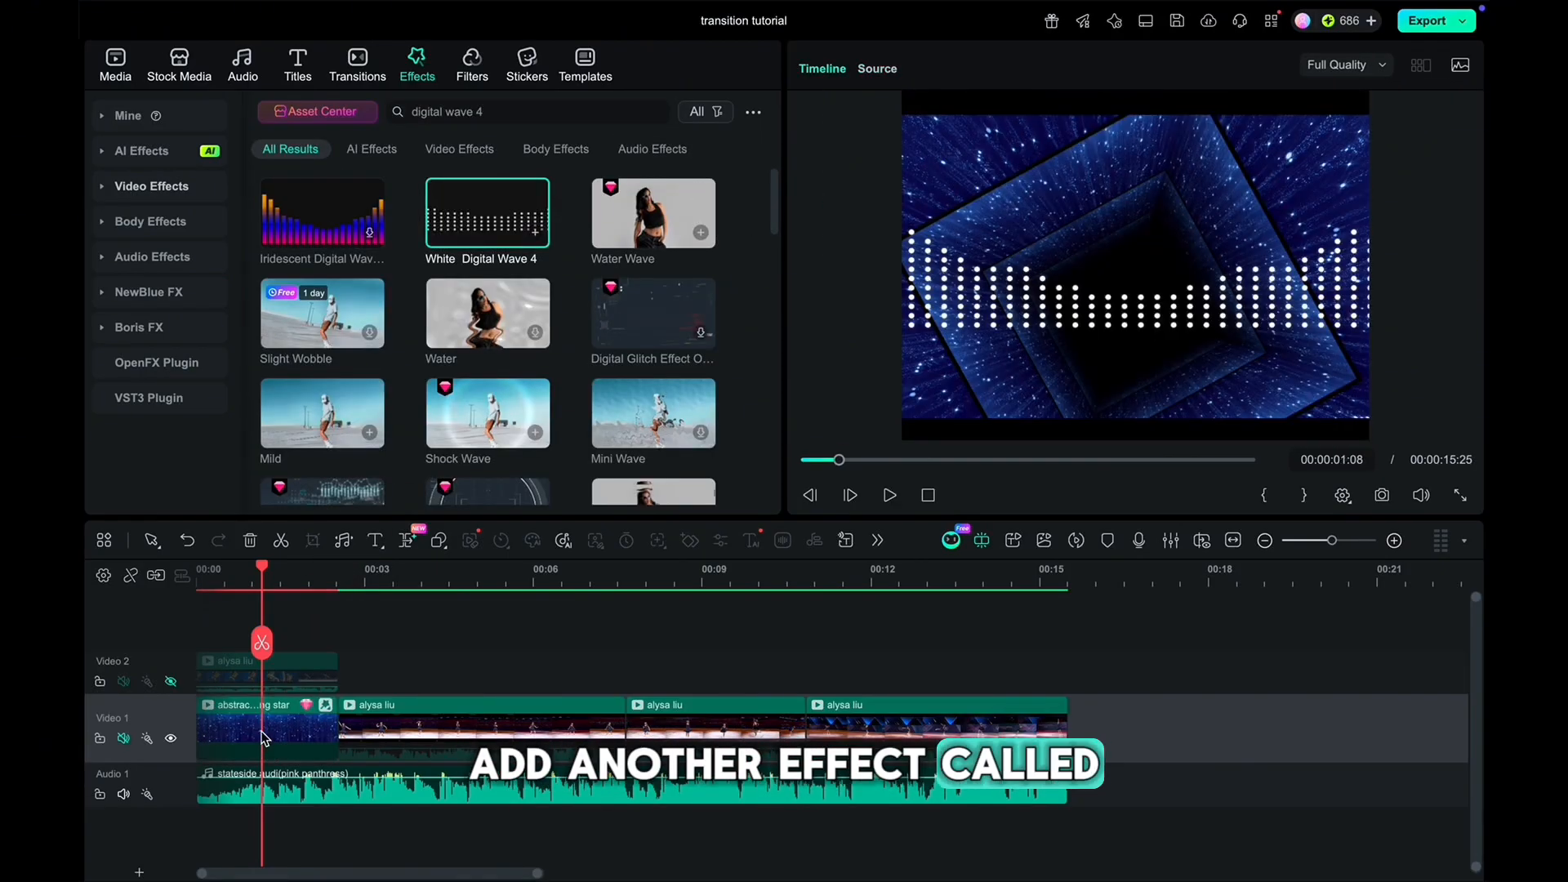
- Unhide the Video 2 track and apply the Diagonal Slide transition to its clip, extending the transition almost to the clip's end
left_click(199, 623)
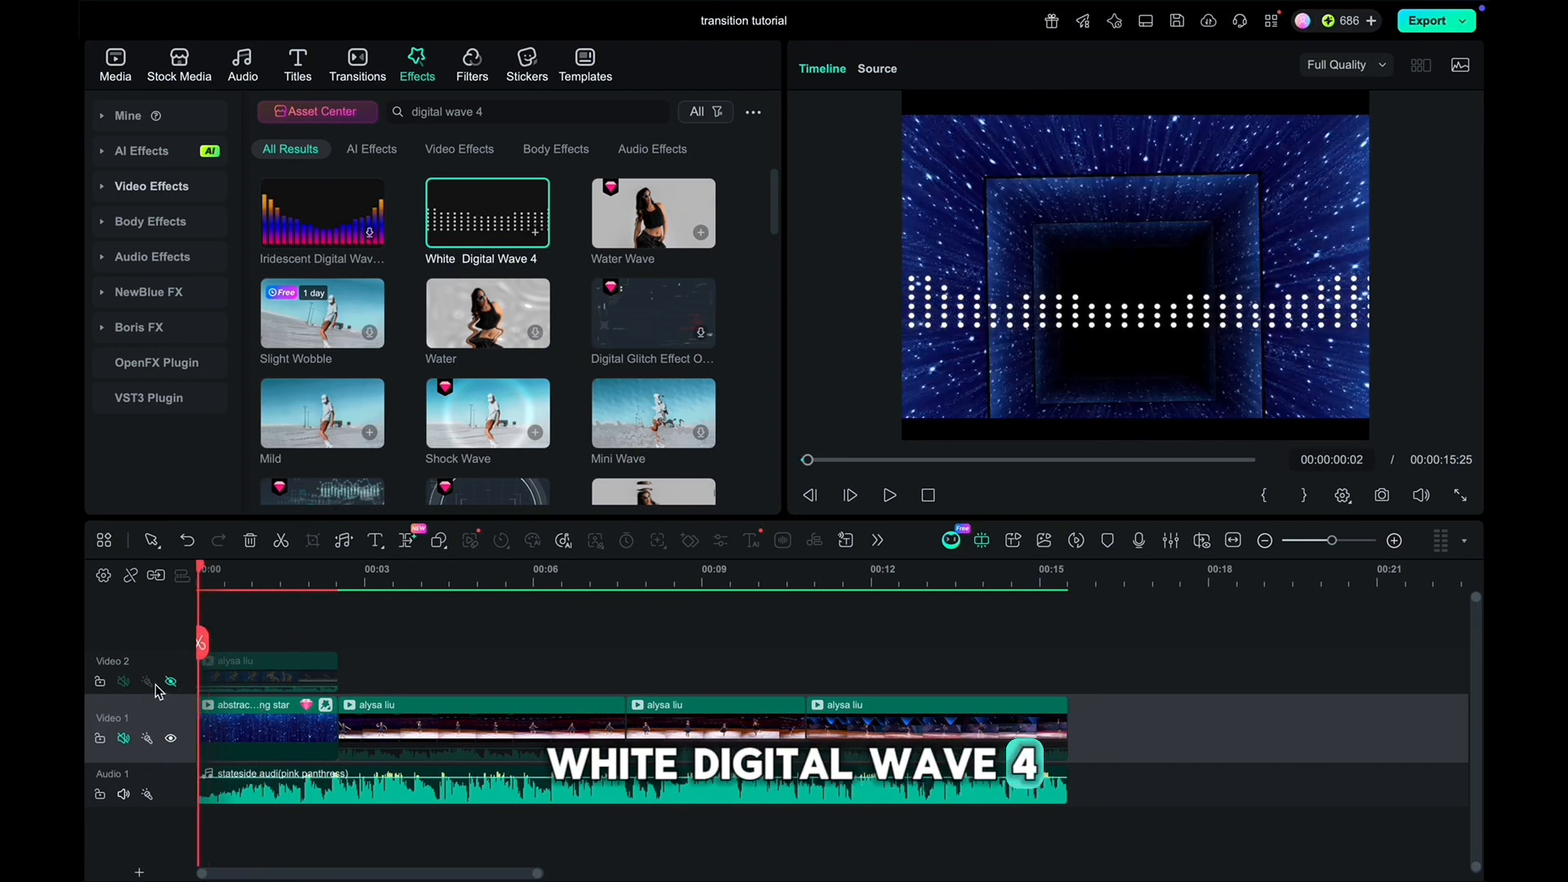
left_click(171, 681)
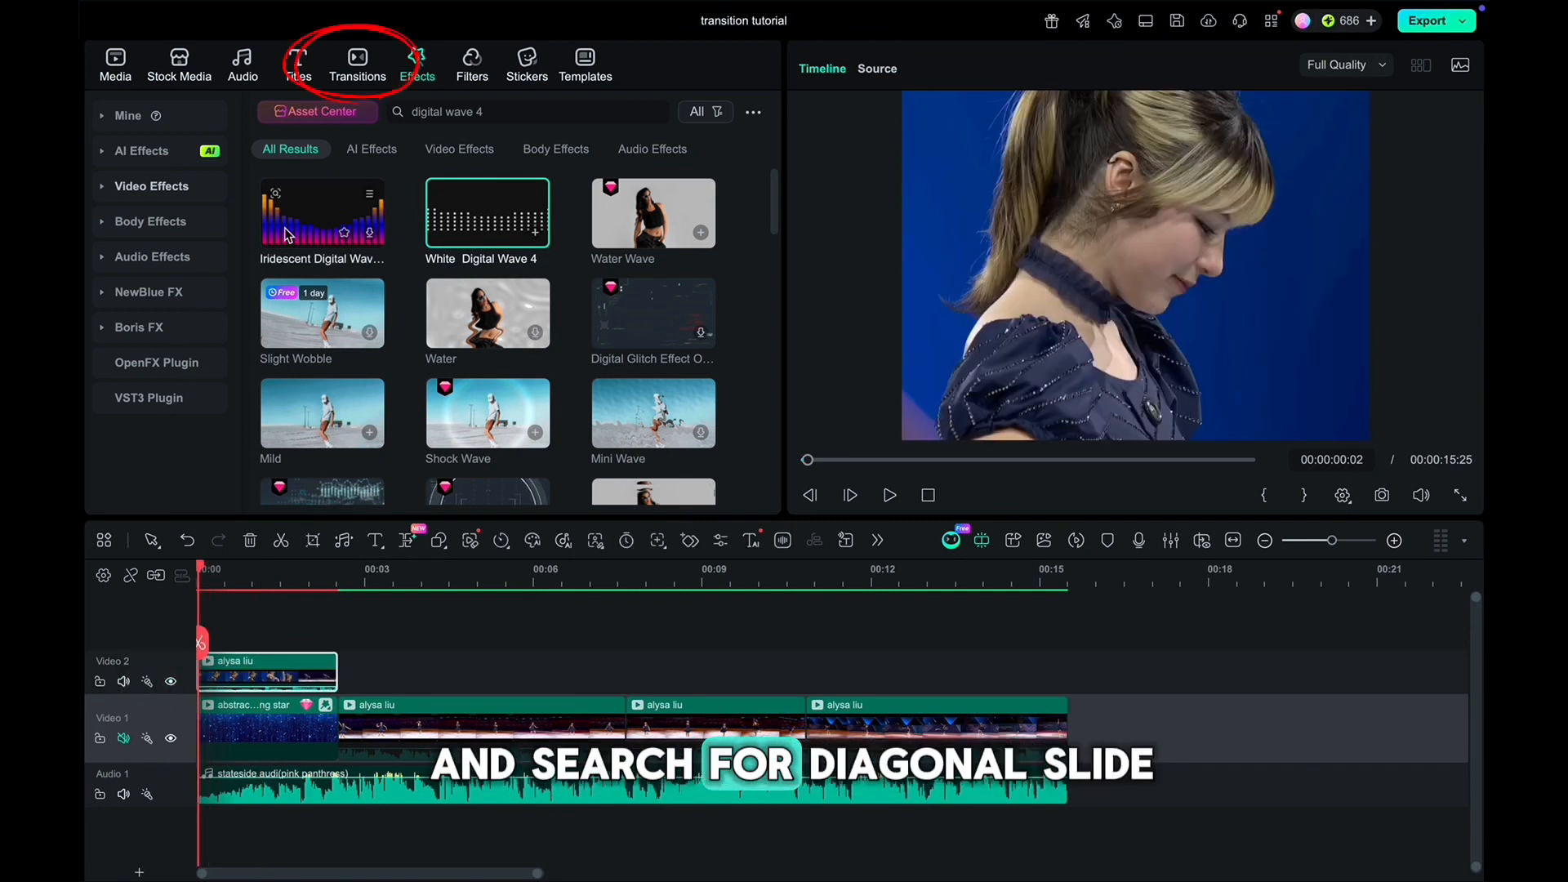
left_click(358, 61)
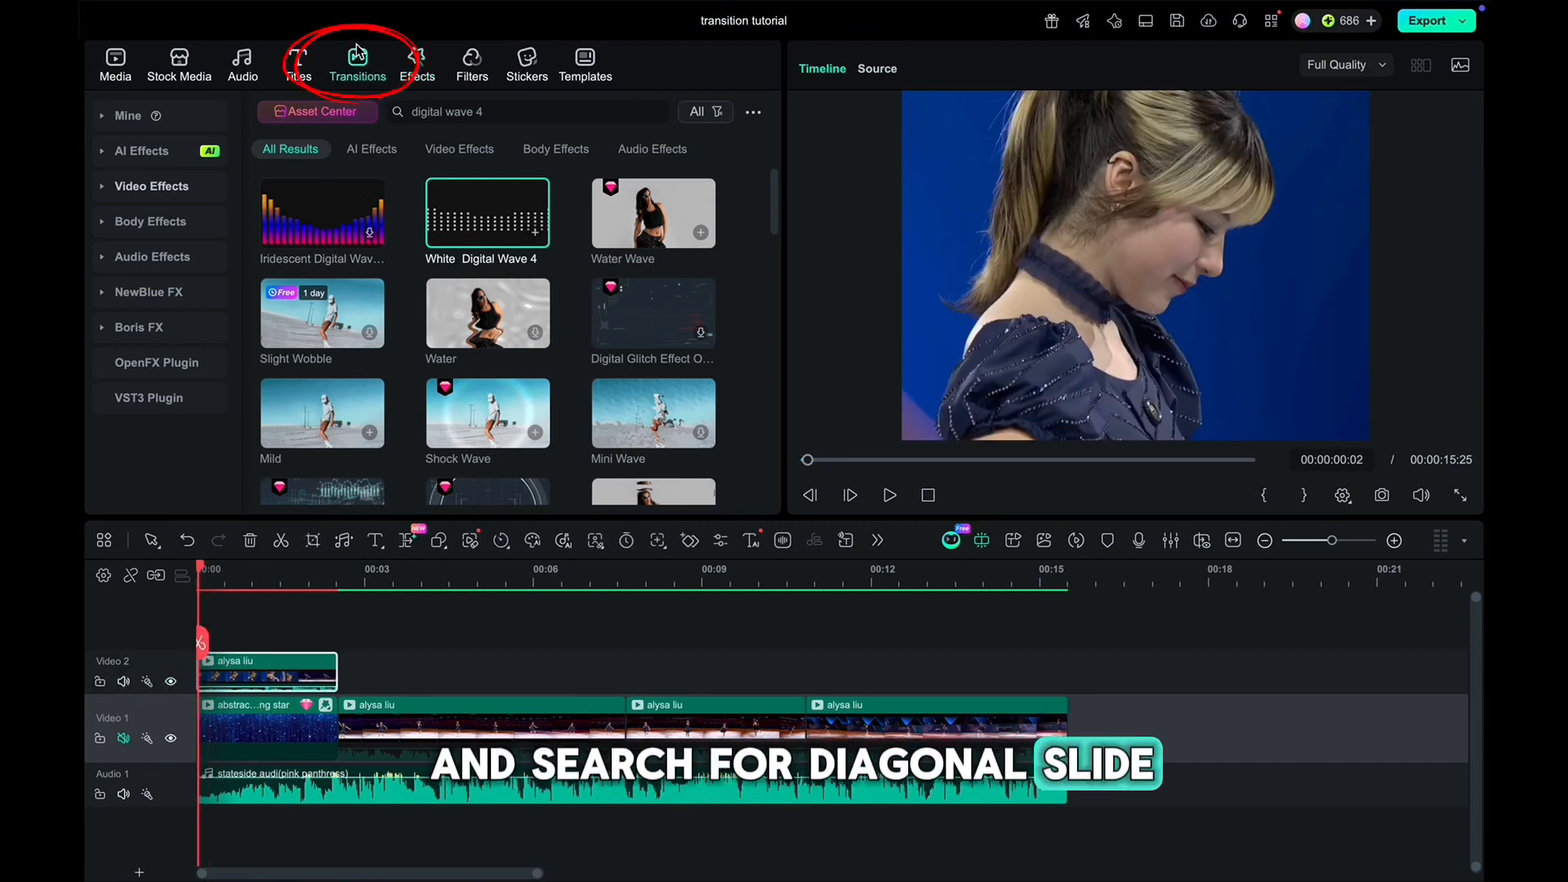
left_click(468, 113)
type("diagonal slide")
key("Return")
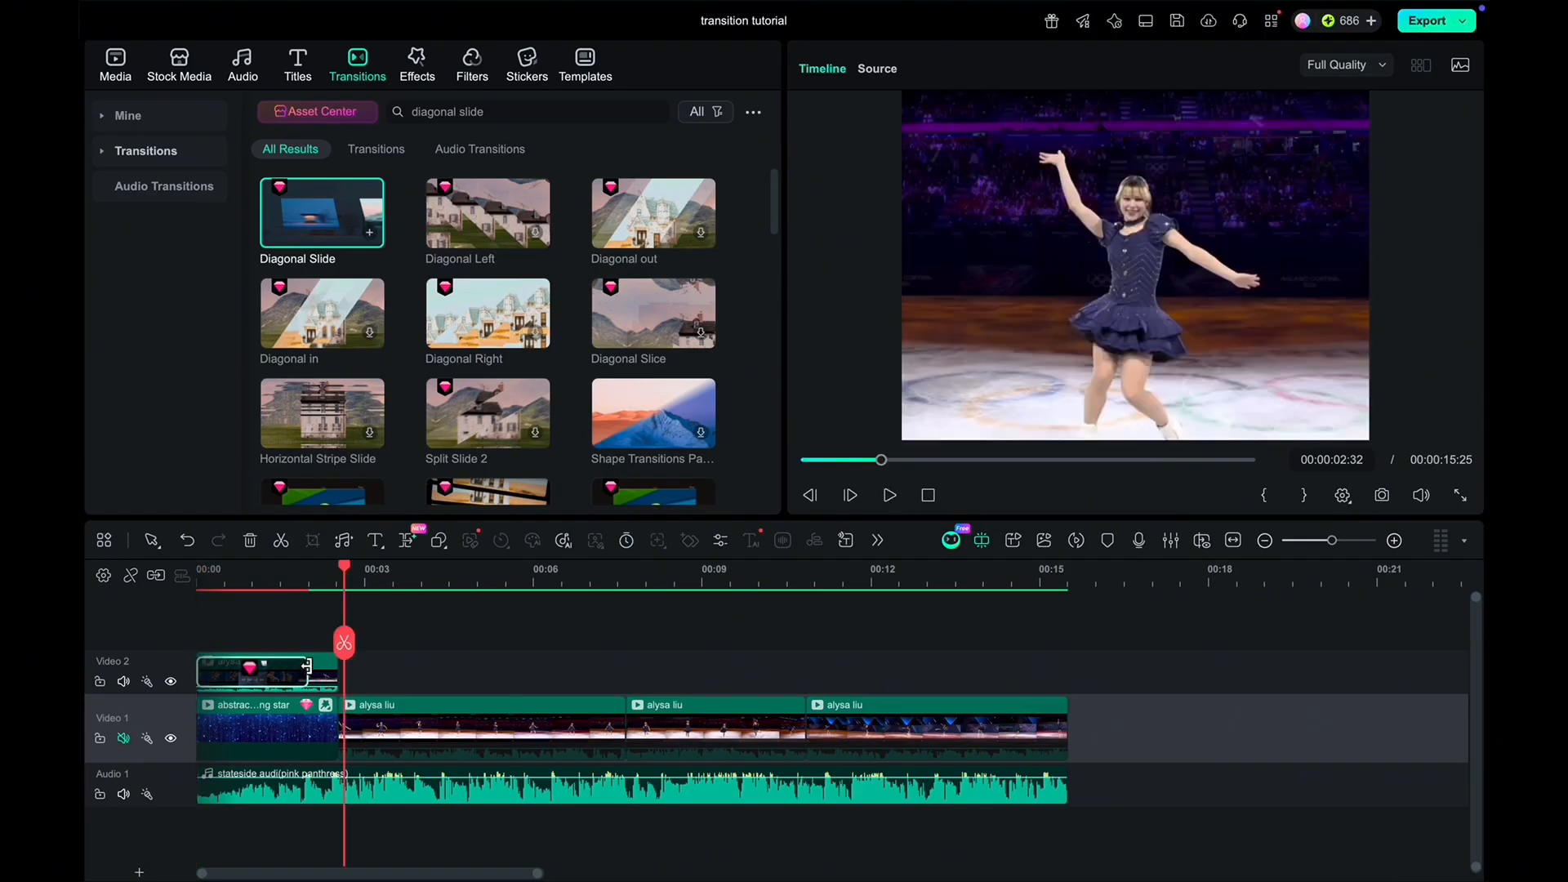
left_click_drag(327, 673, 332, 676)
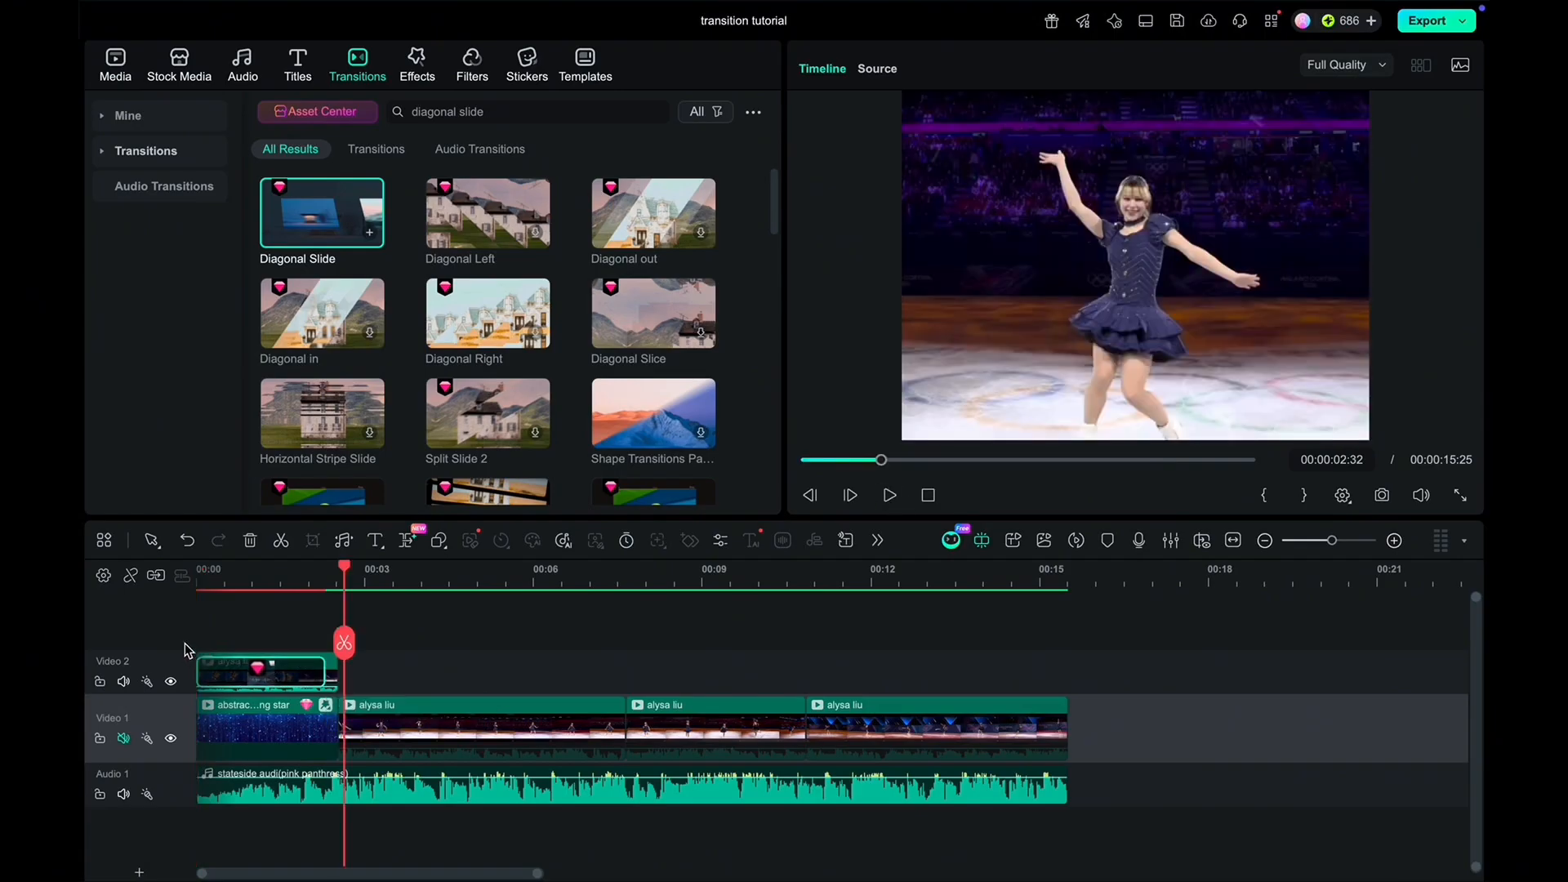
- Play the timeline from the beginning to check the Diagonal Slide intro over the tunnel background
left_click(200, 571)
left_click(891, 495)
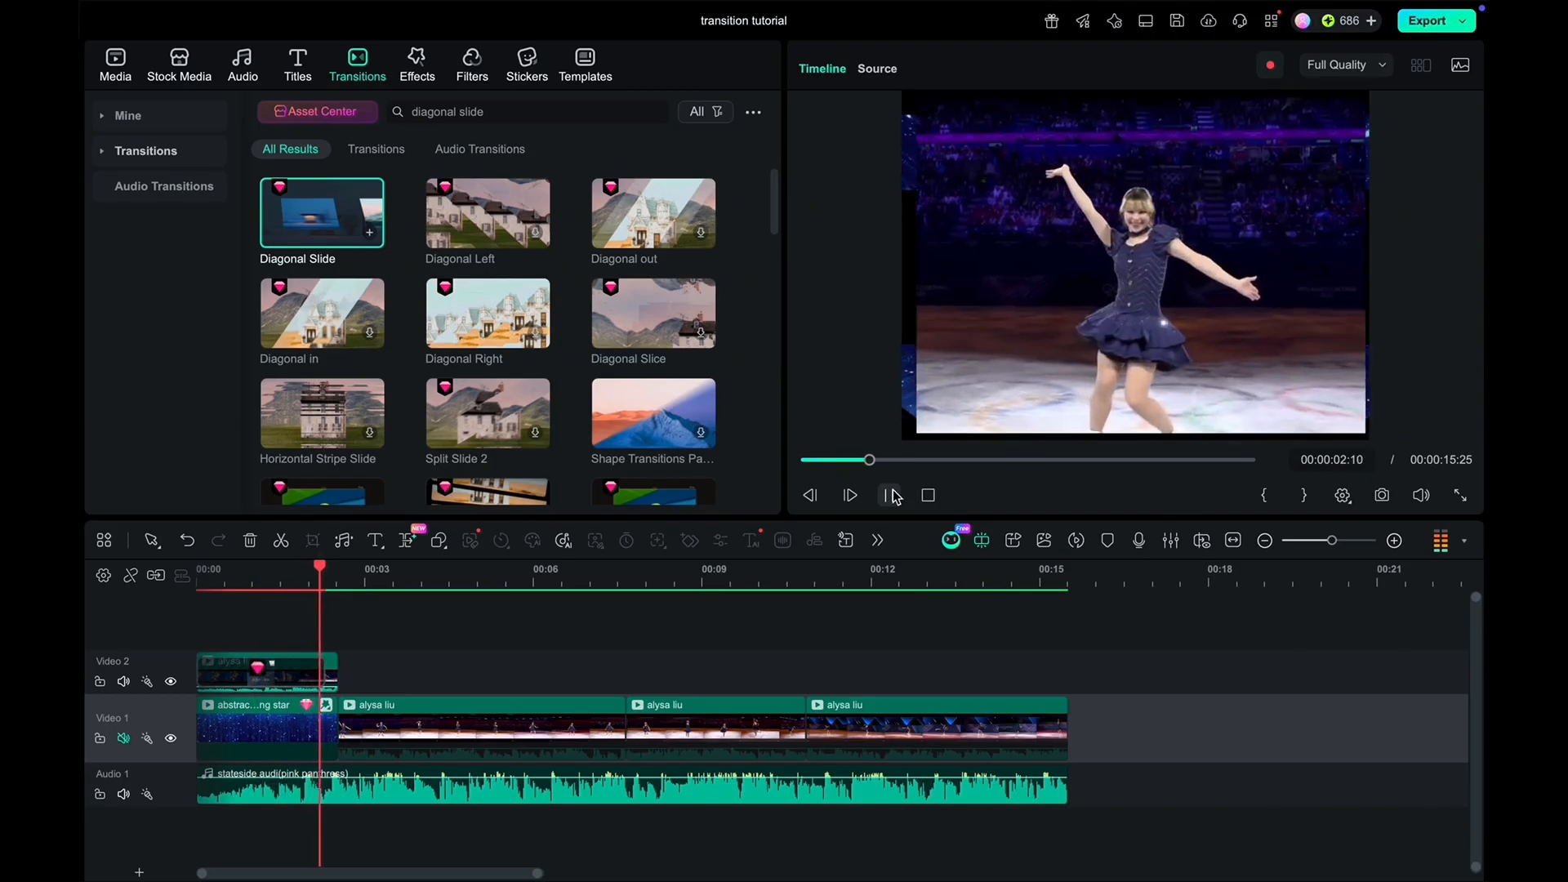
left_click(892, 496)
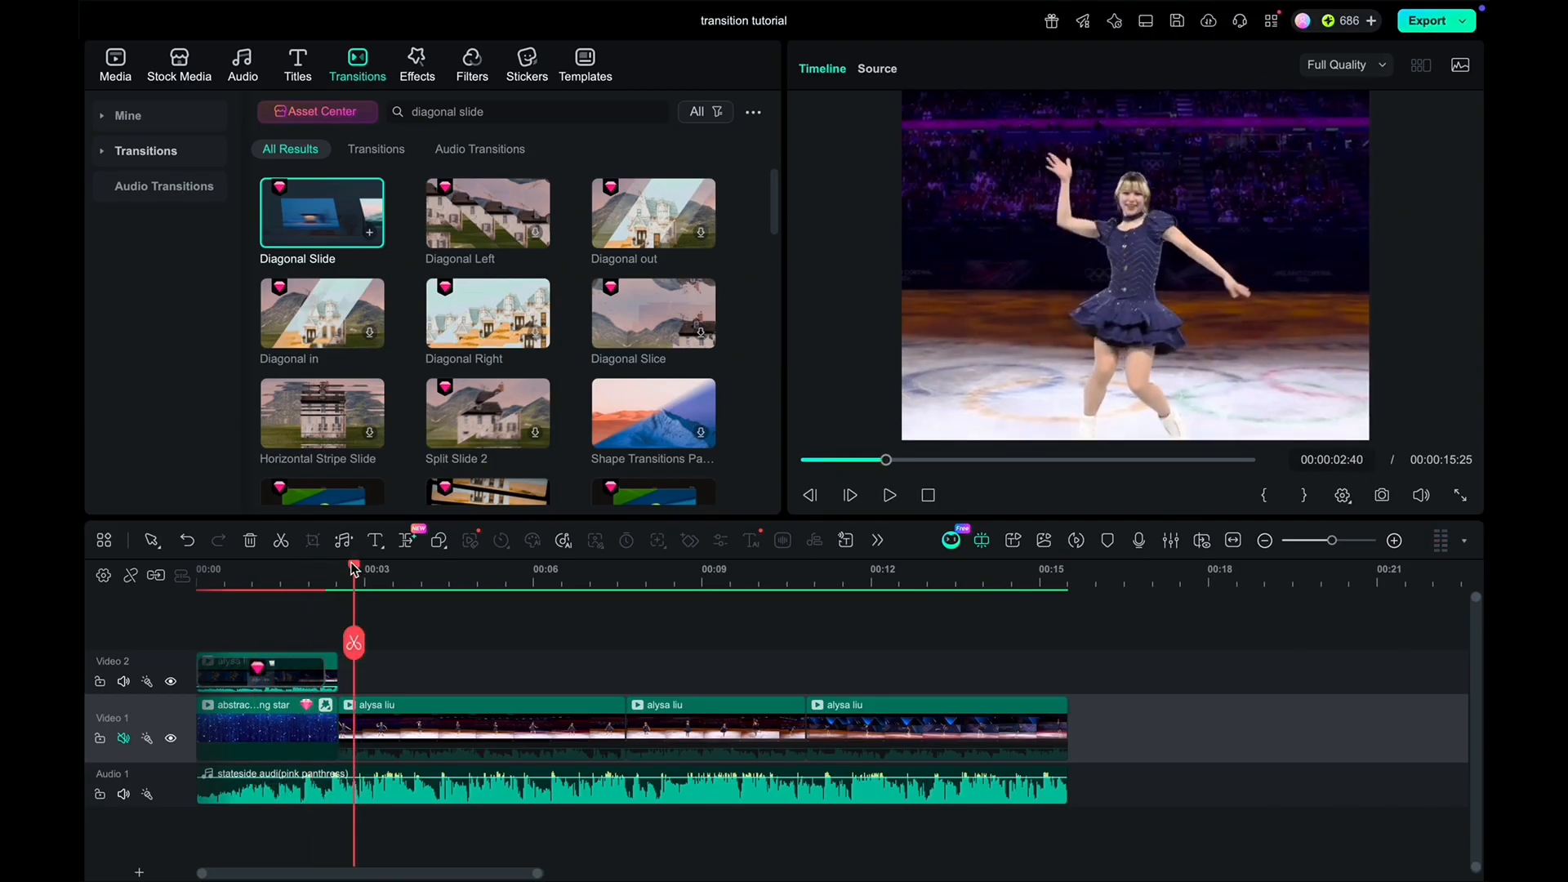
- Search the stickers for "white border" and place the first white frame on a new track above Video 2, near the intro's end
left_click_drag(354, 569, 336, 572)
left_click(527, 64)
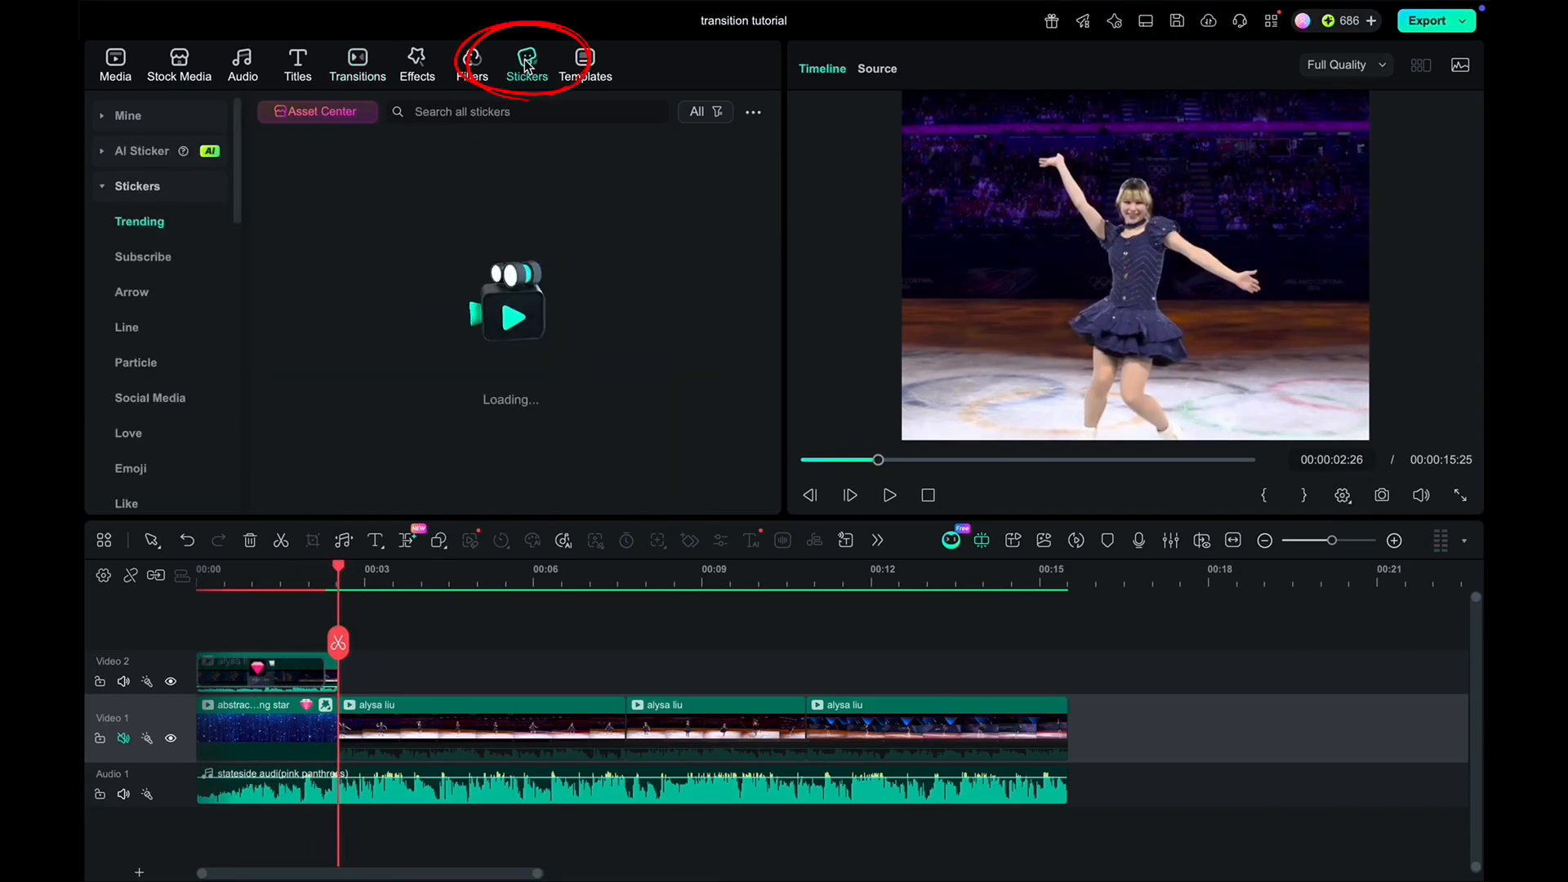
left_click(497, 114)
type("white border")
key("Return")
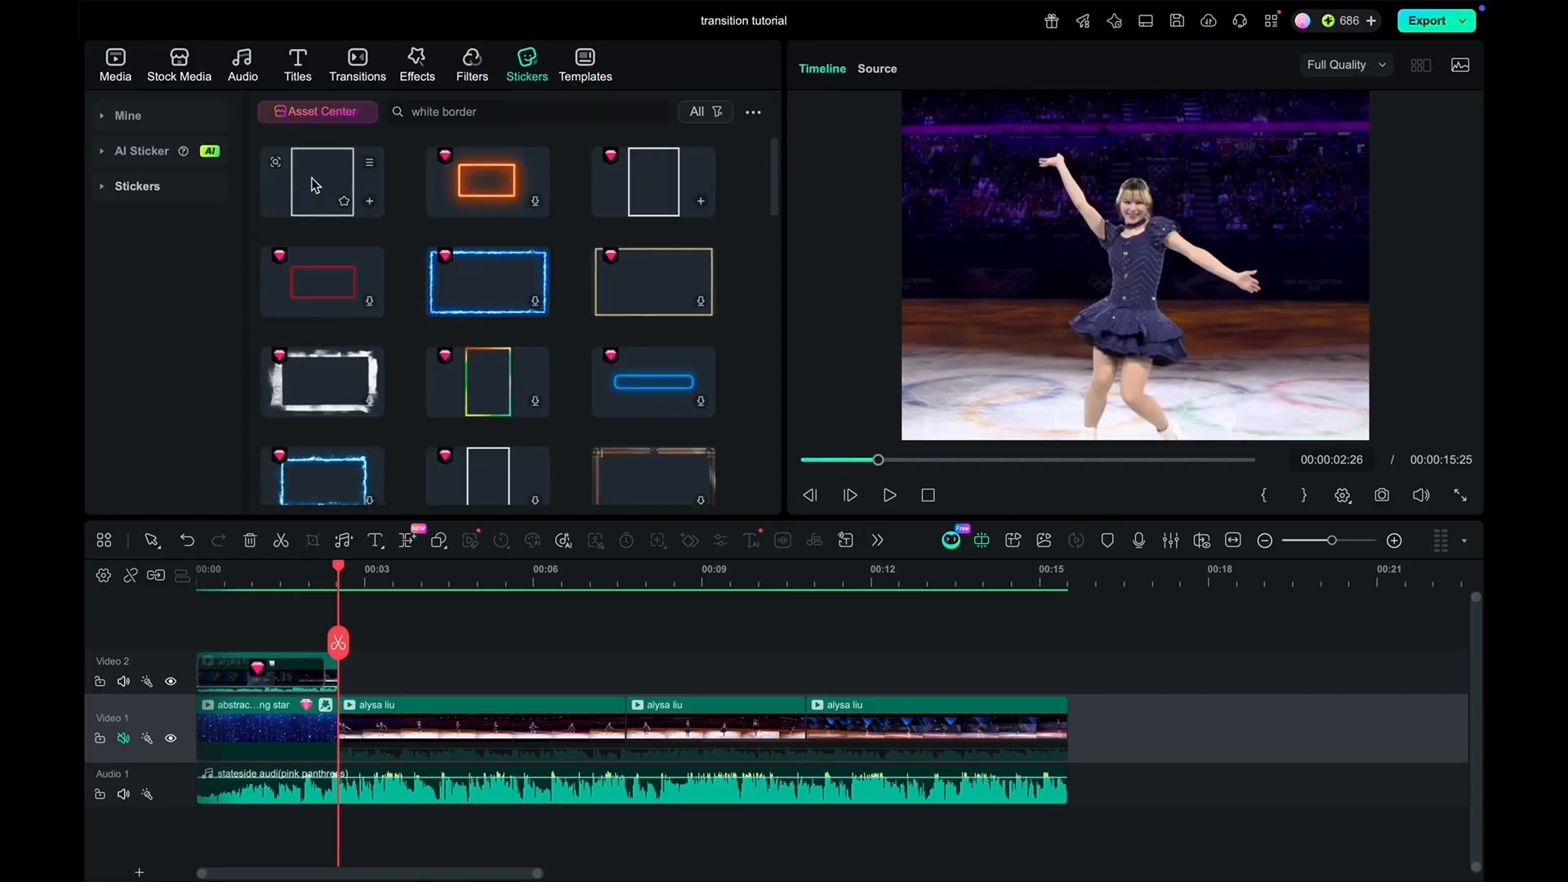
left_click_drag(315, 184, 392, 569)
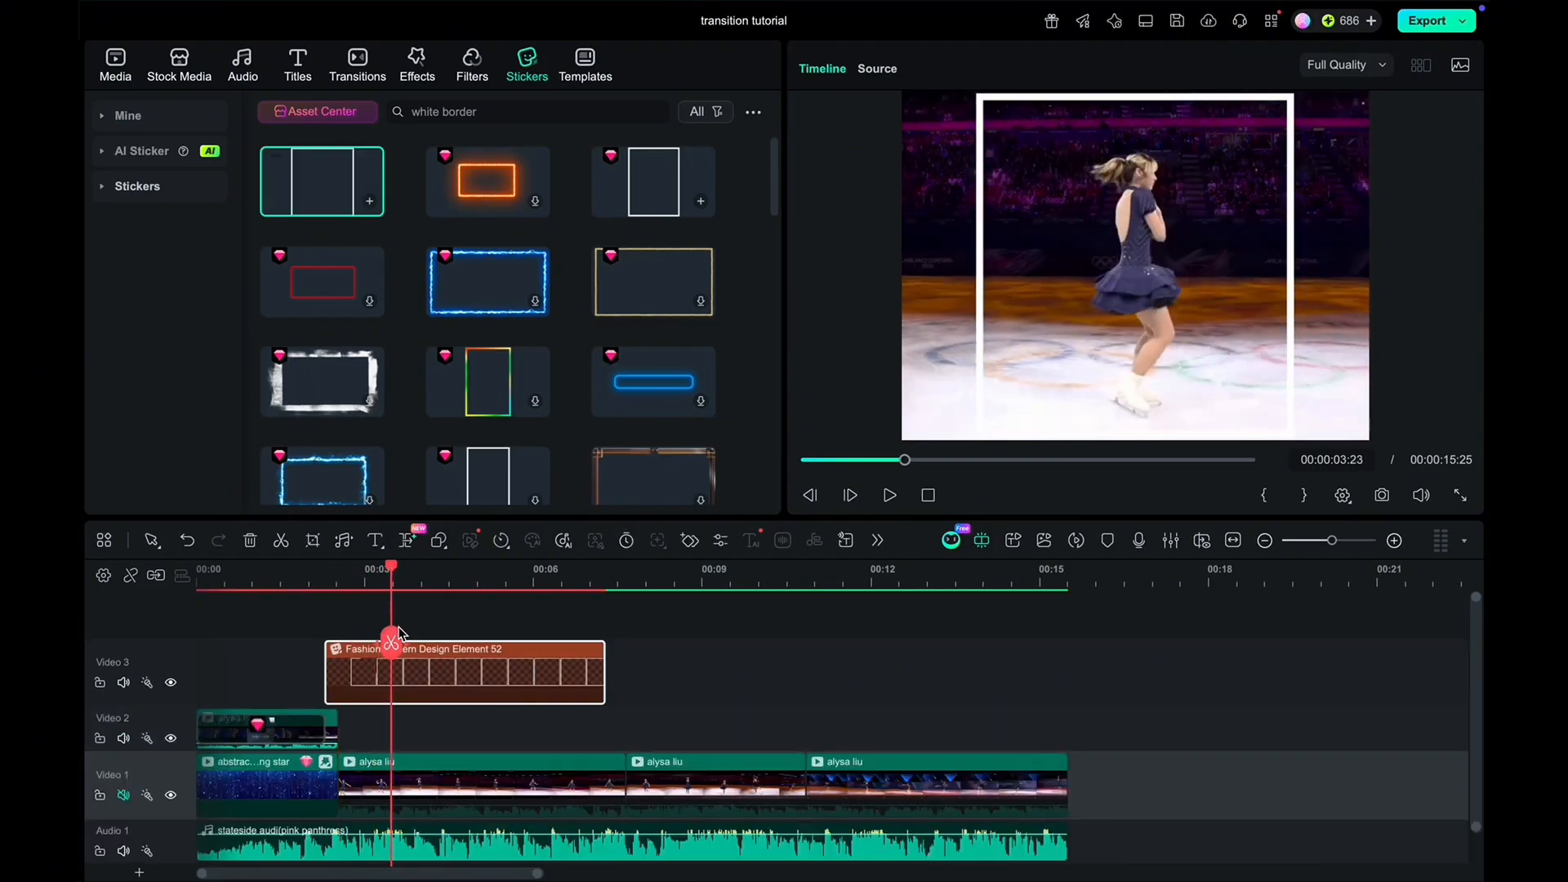
- Shrink the white border sticker on Video 3, rotate it a quarter turn, and shorten it to about 1.5 seconds
left_click(1195, 263)
left_click_drag(1299, 100, 1280, 120)
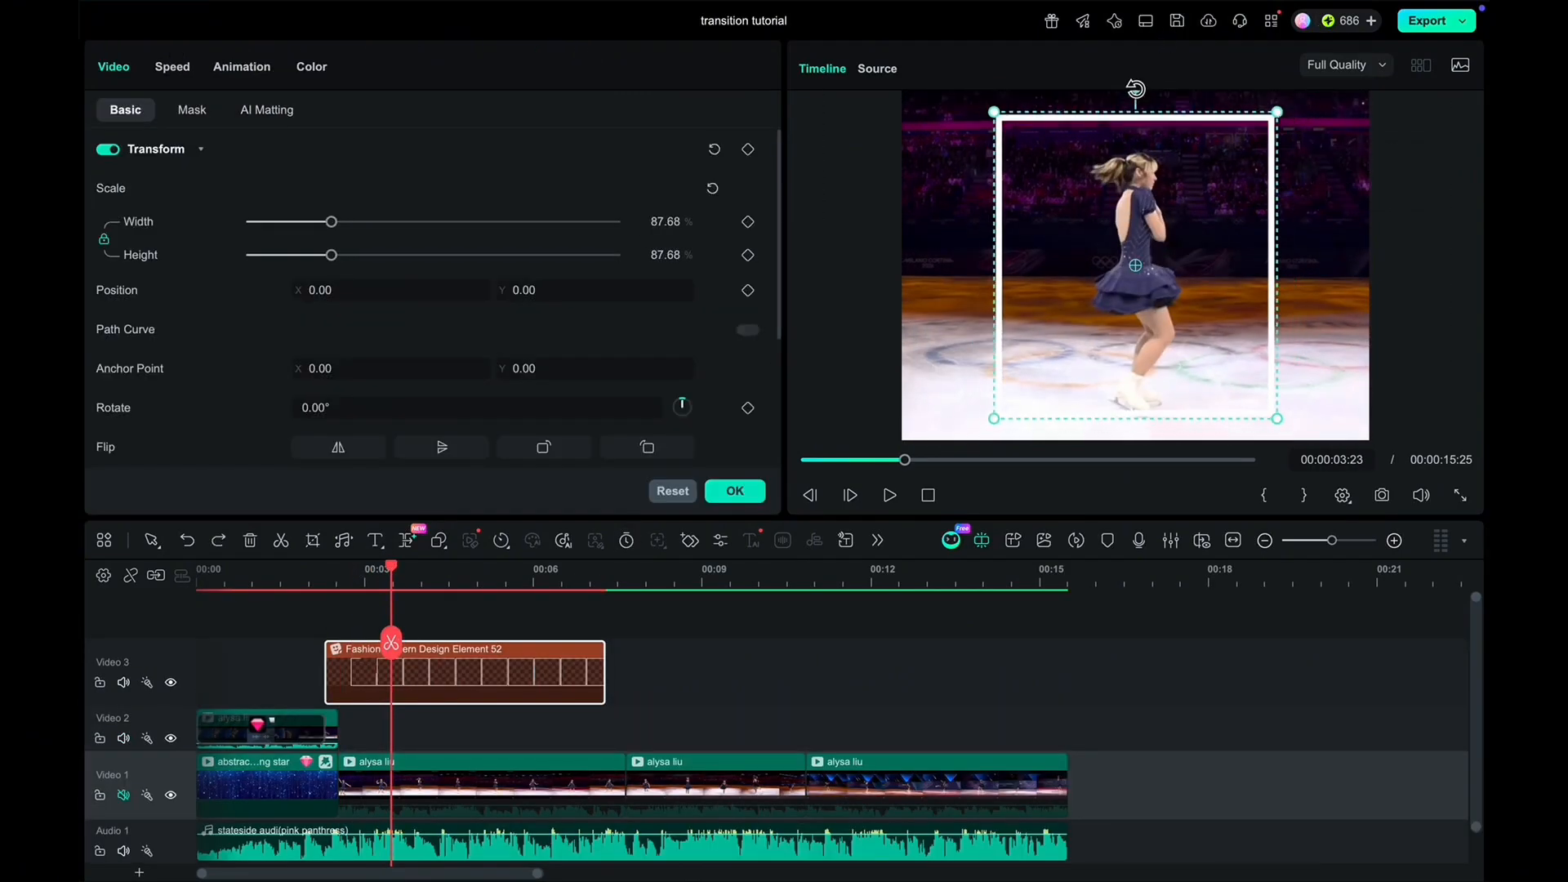
left_click_drag(1135, 88, 980, 275)
left_click(735, 491)
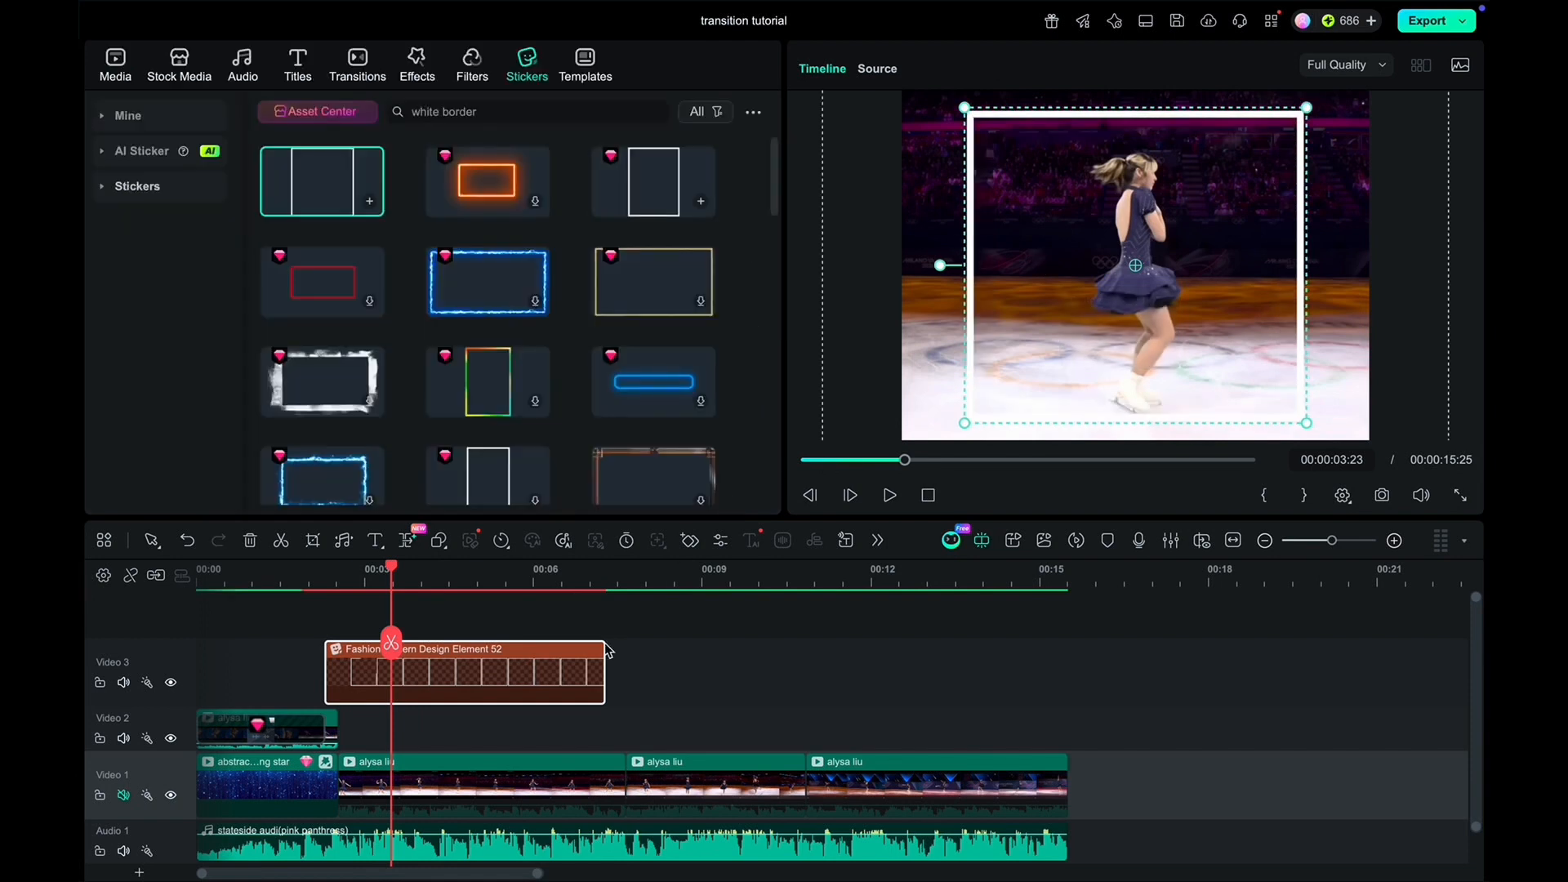
left_click_drag(601, 660, 409, 717)
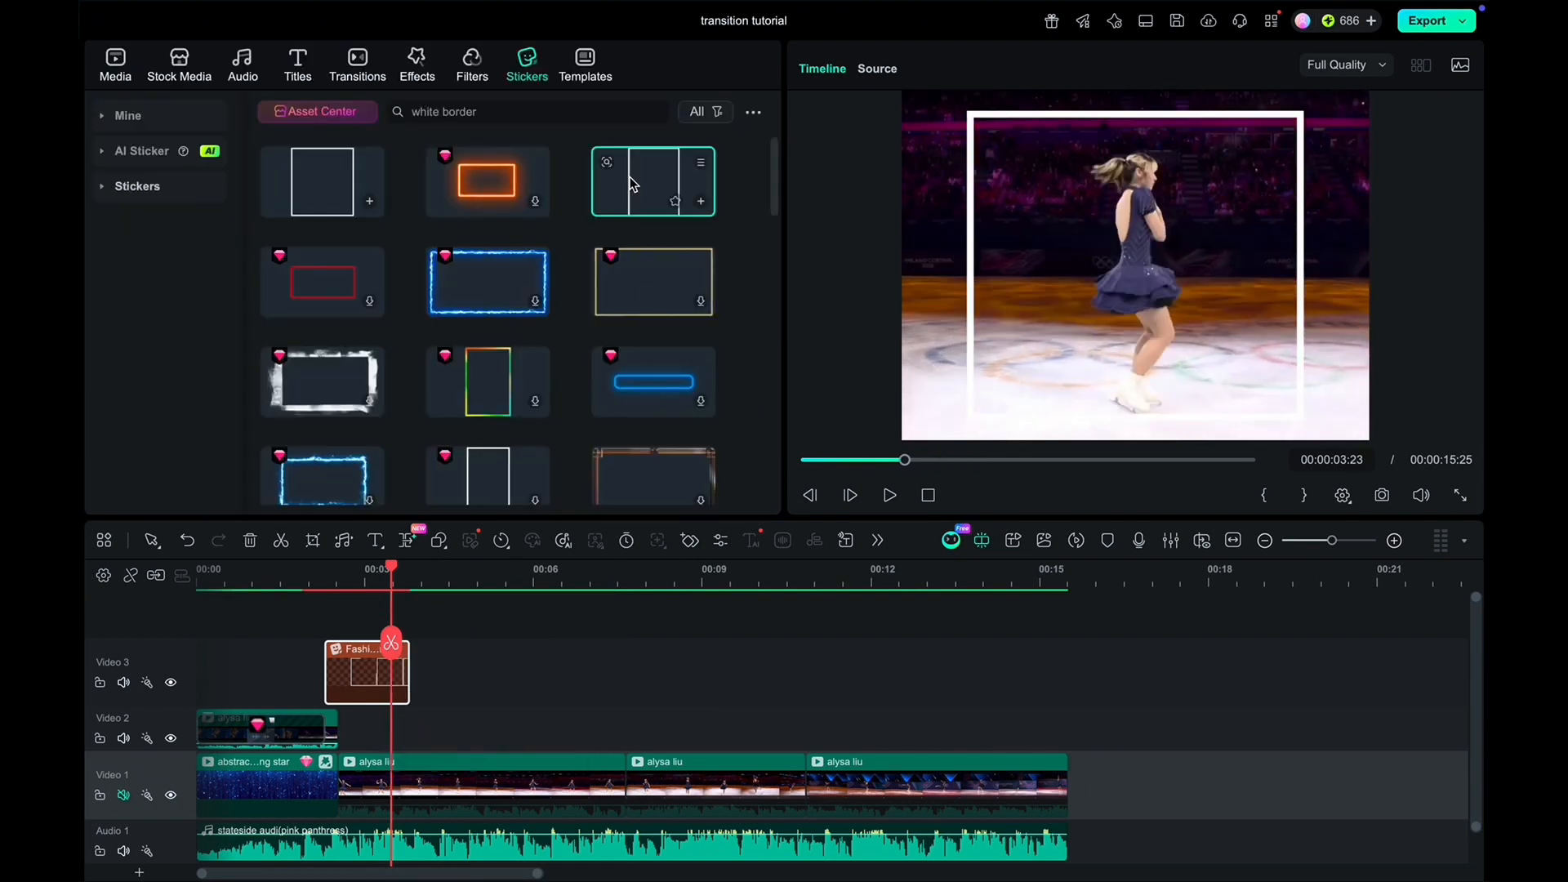
- Add the narrower white border sticker on a new track above the first one and trim it to the same length
left_click(629, 175)
left_click_drag(629, 175, 331, 619)
left_click_drag(600, 663, 409, 663)
- Keyframe the Video 4 border sticker with 85.99% scale at 00:00:02:14 and a rotation of -456.07° at 00:00:03:35
left_click_drag(392, 567, 330, 582)
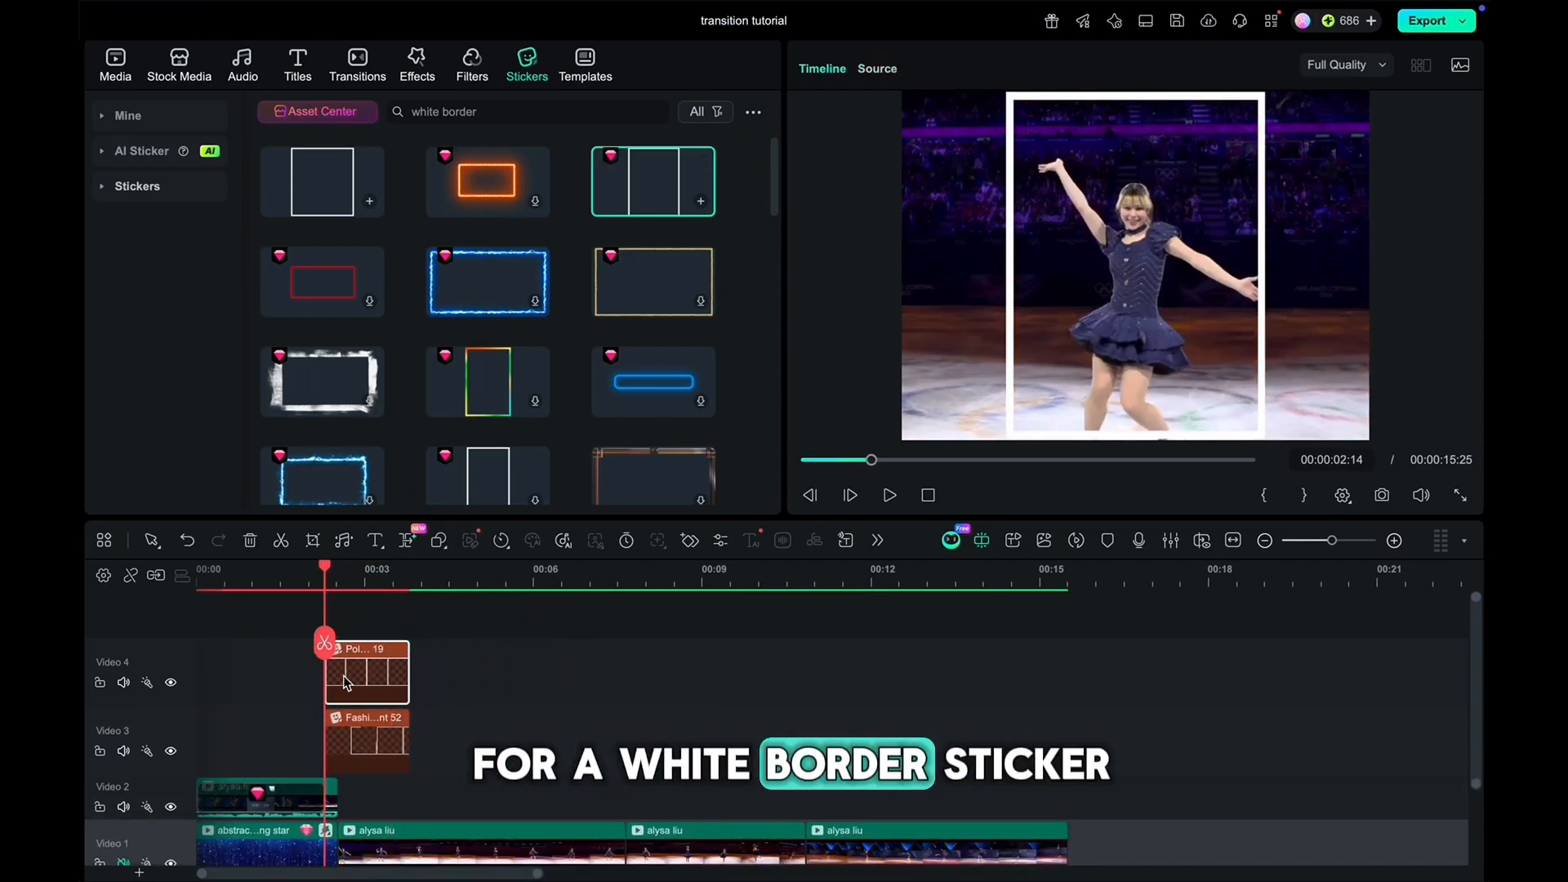
double_click(343, 683)
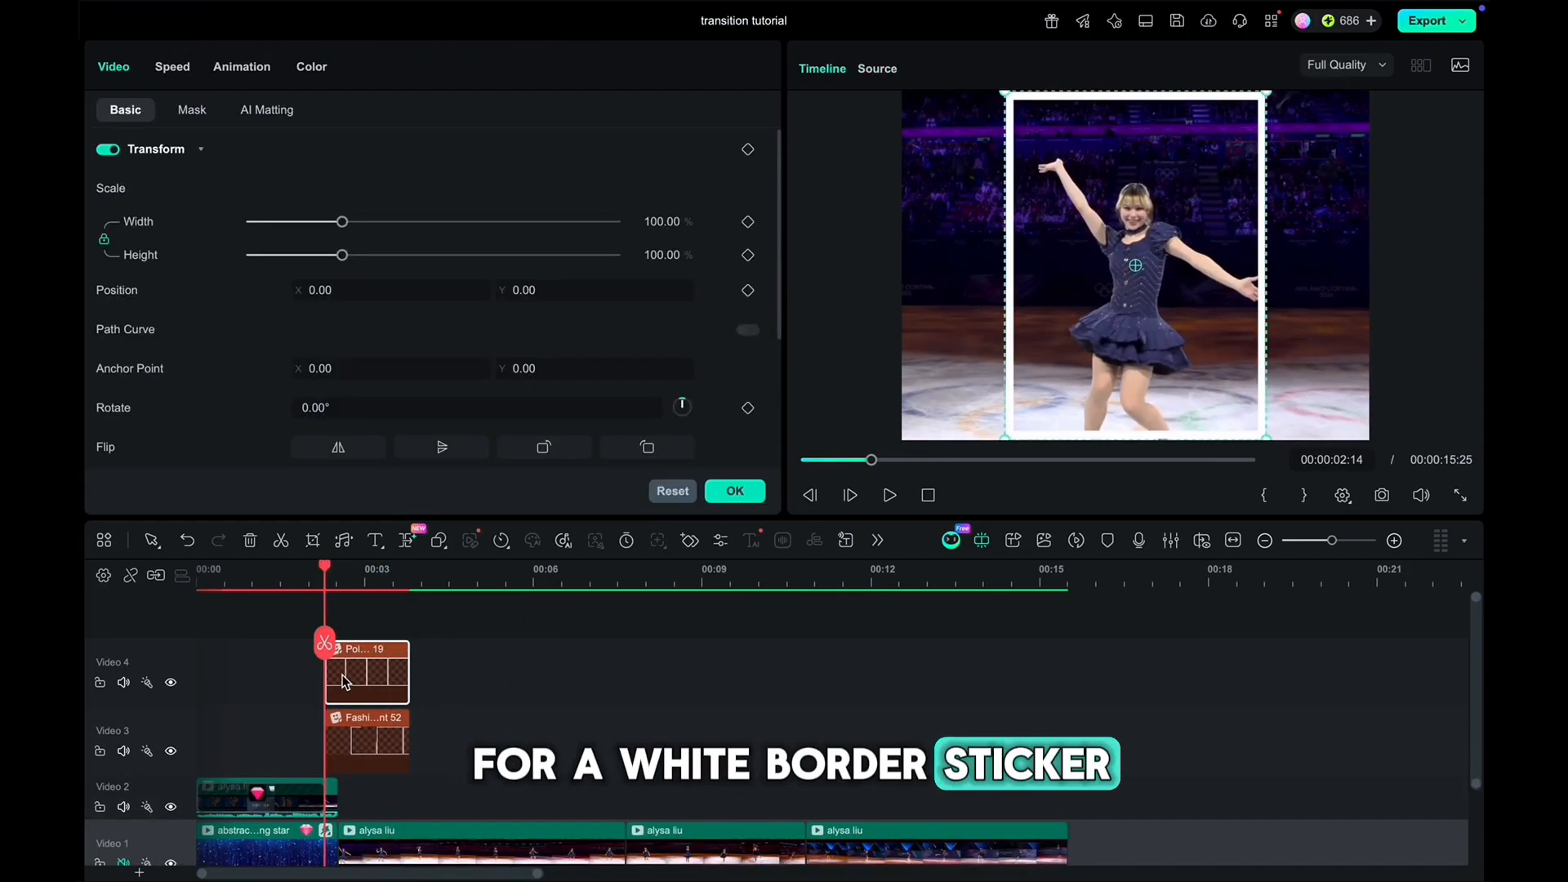
left_click(747, 150)
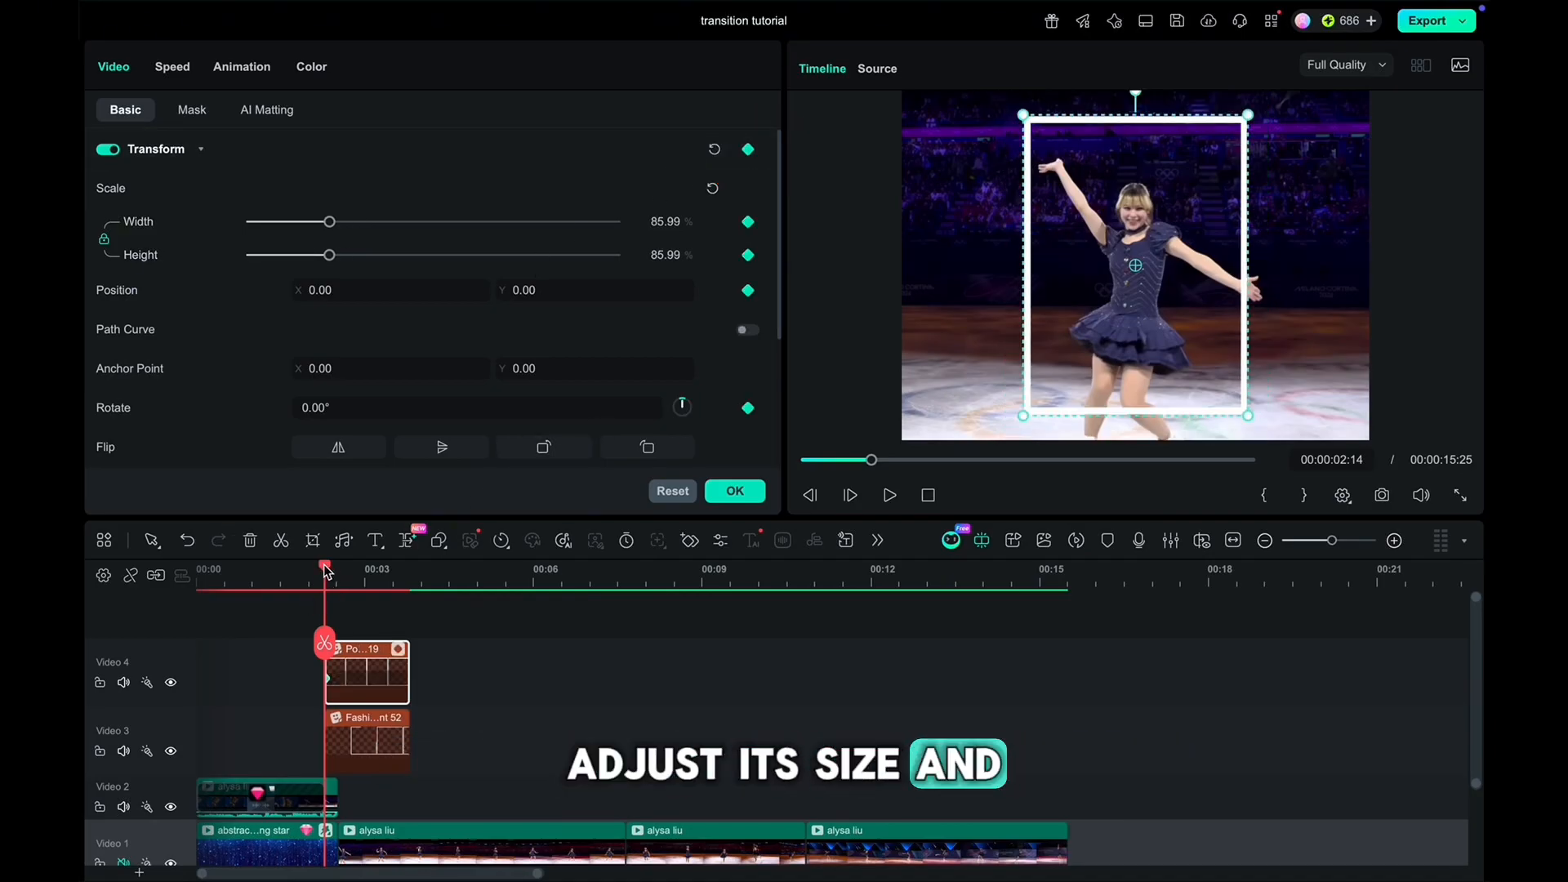
left_click_drag(325, 570, 395, 590)
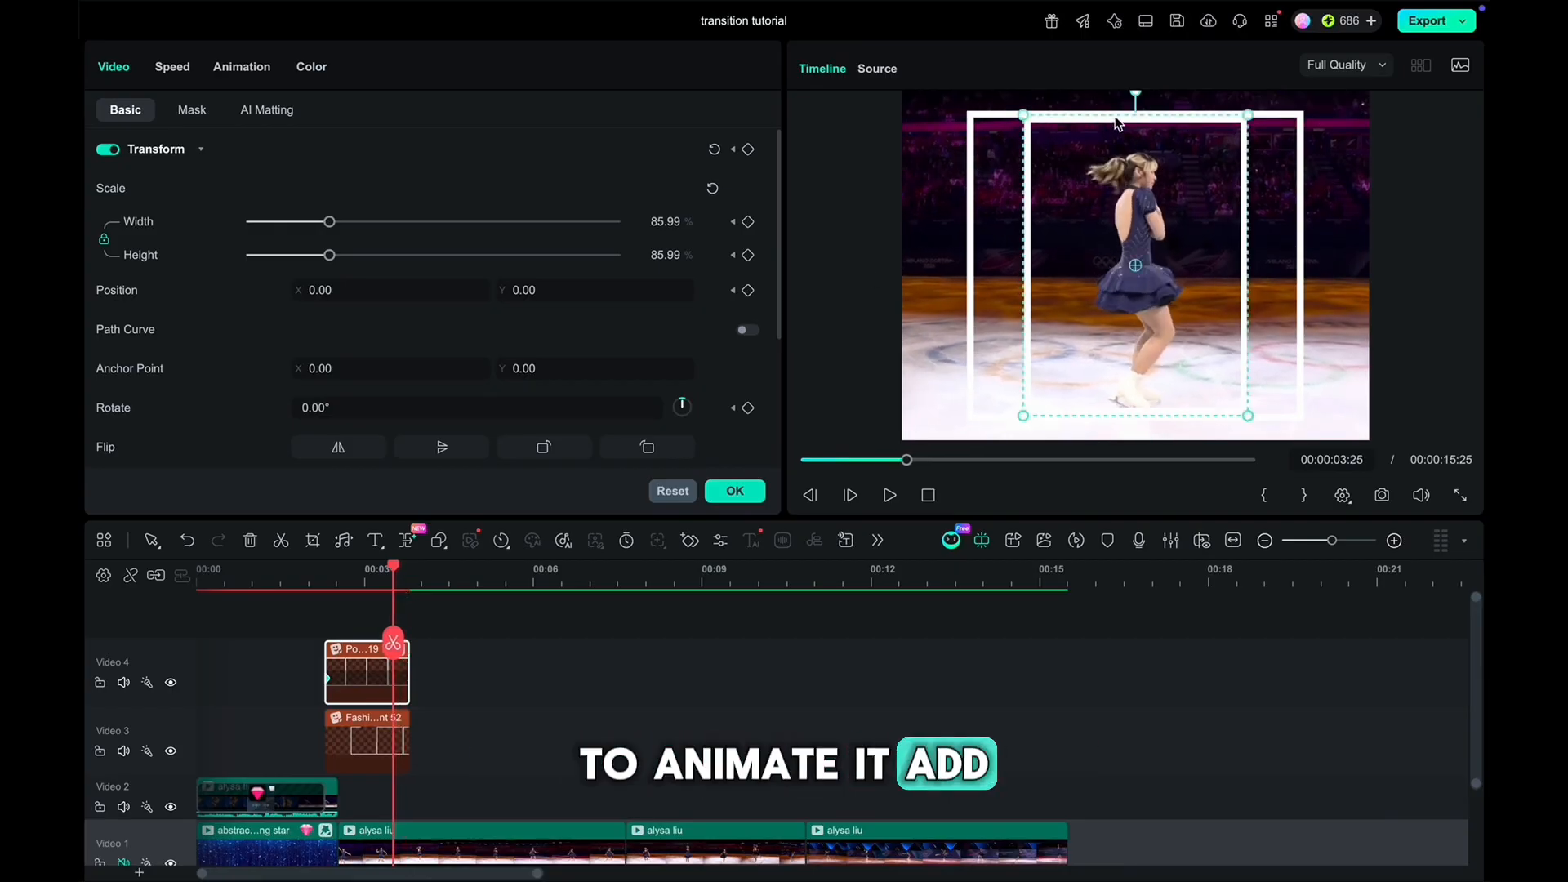
left_click_drag(1137, 91, 1039, 230)
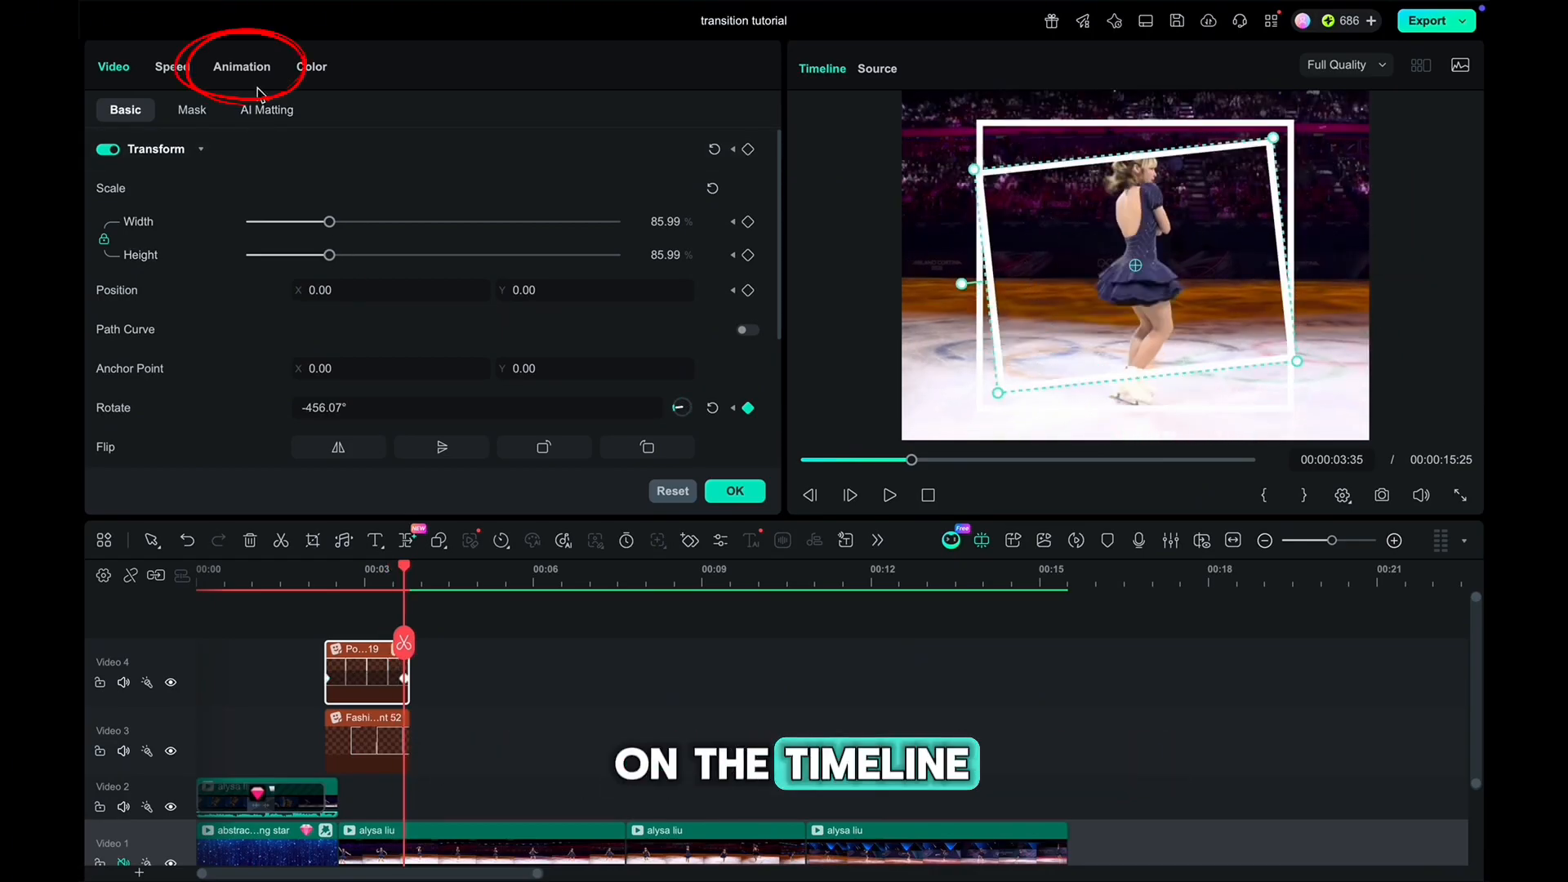
- Give the Video 4 border sticker the Fade In entrance animation and an exit animation from the motion presets
left_click(250, 75)
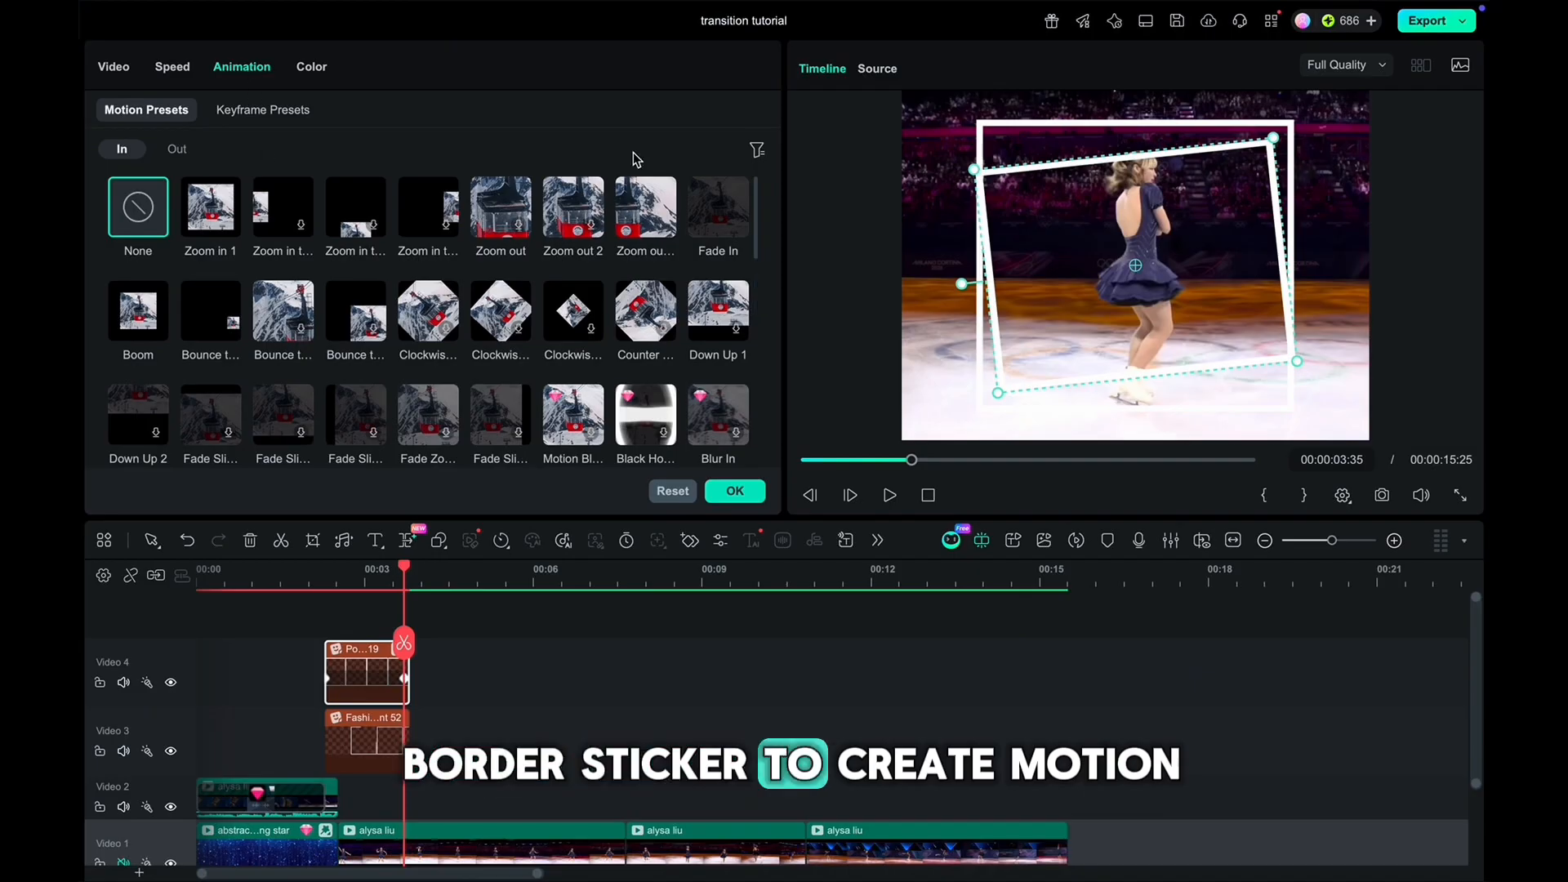
left_click(721, 219)
left_click_drag(739, 447, 553, 454)
left_click(177, 150)
left_click(211, 206)
left_click(735, 491)
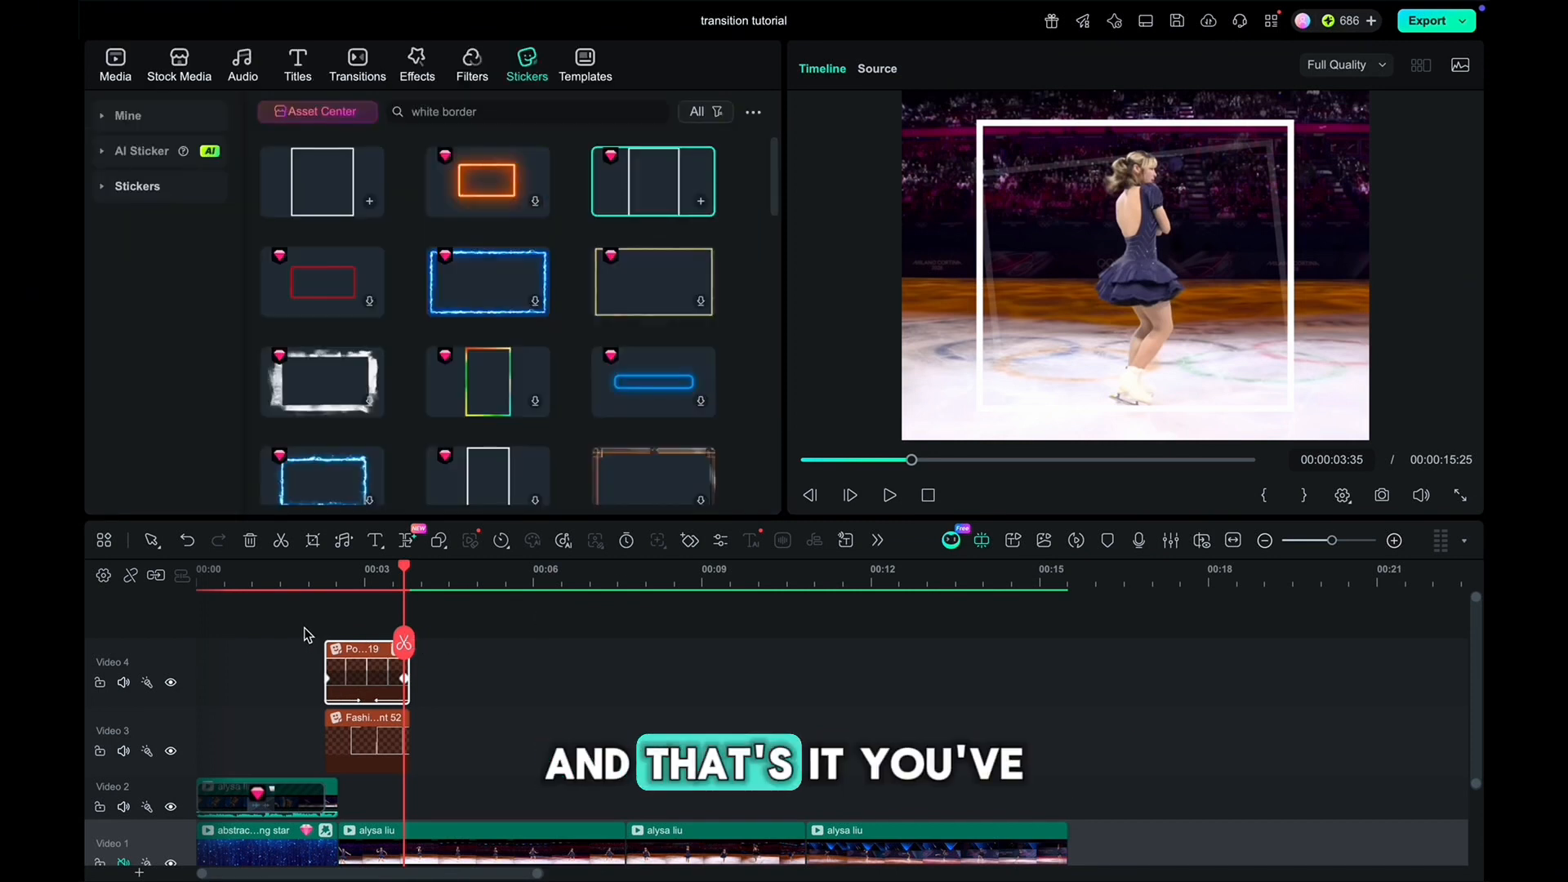
- Play back the section with the two white border stickers to check the animation
left_click(860, 460)
left_click(891, 496)
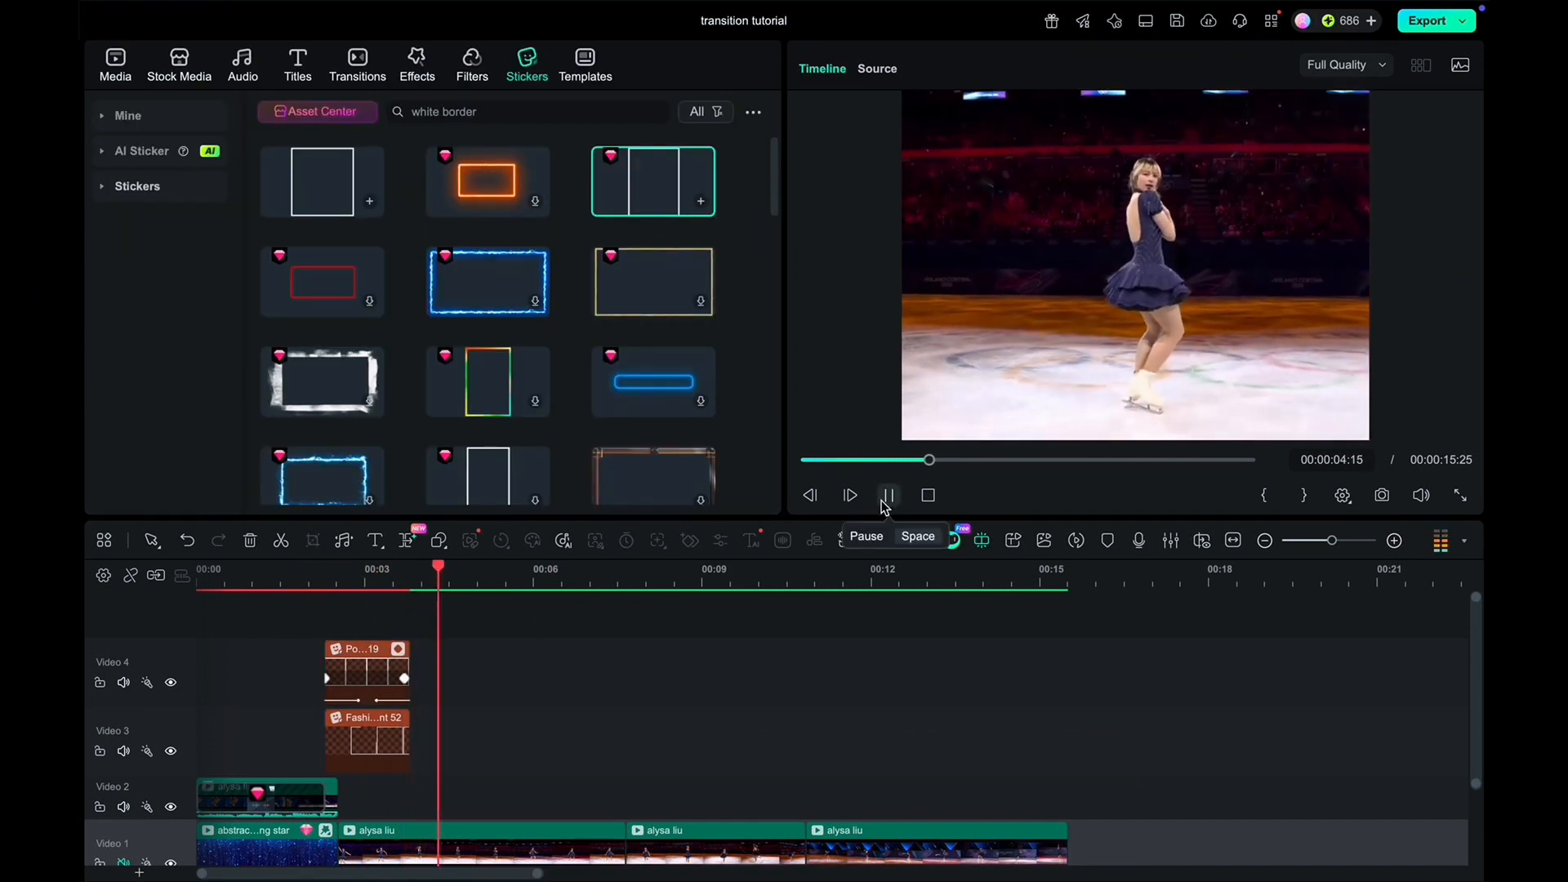
left_click(889, 496)
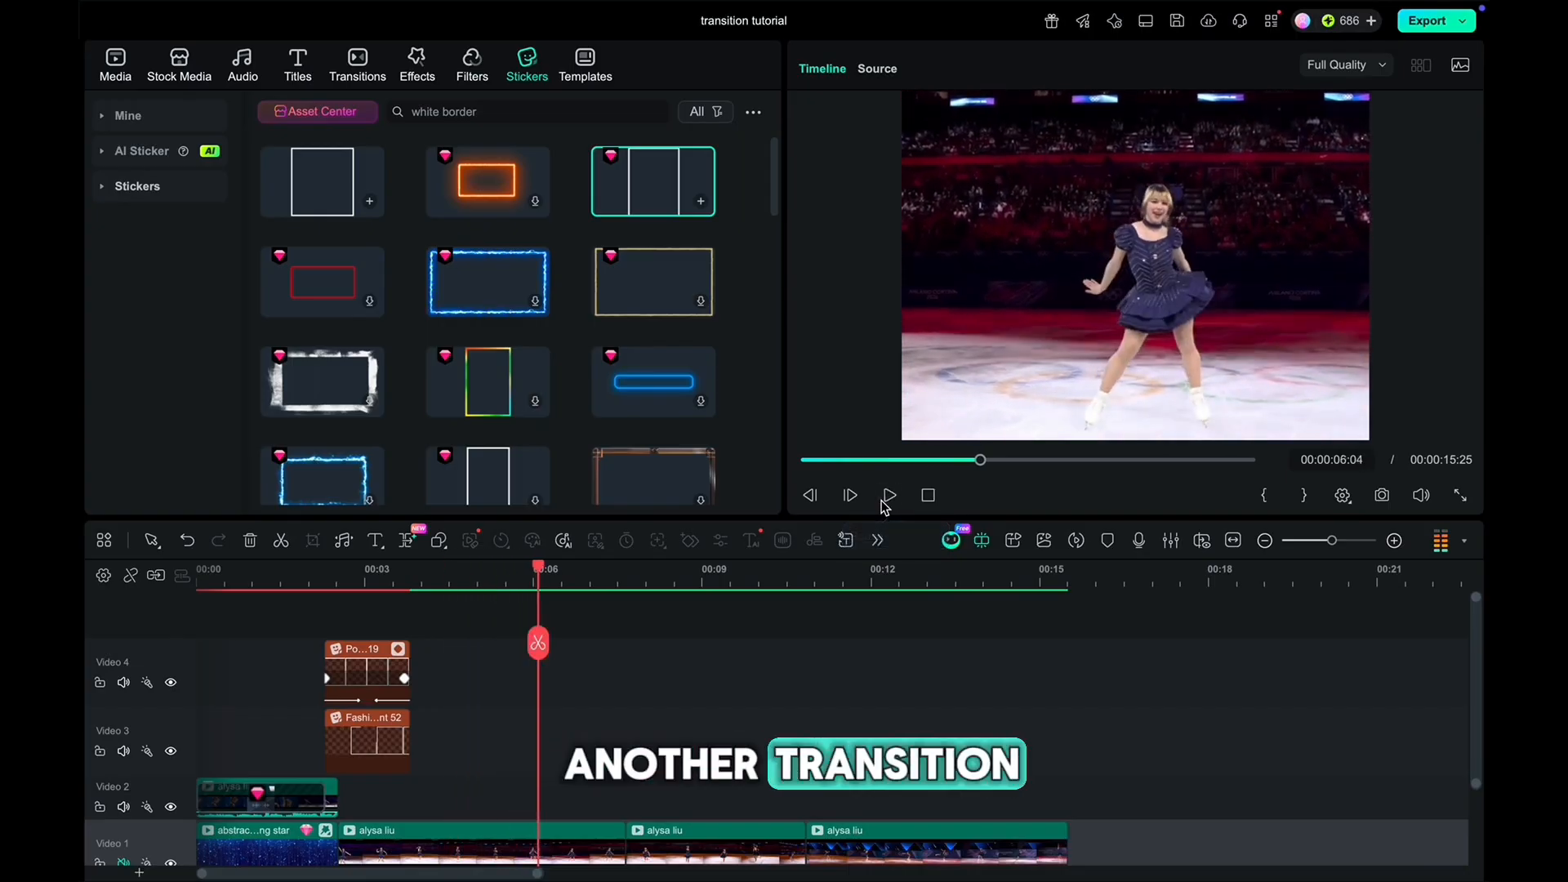
- Copy the first skating clip on Video 1 and paste it onto Video 2 after the border stickers
scroll(537, 643, "down", 1)
right_click(561, 811)
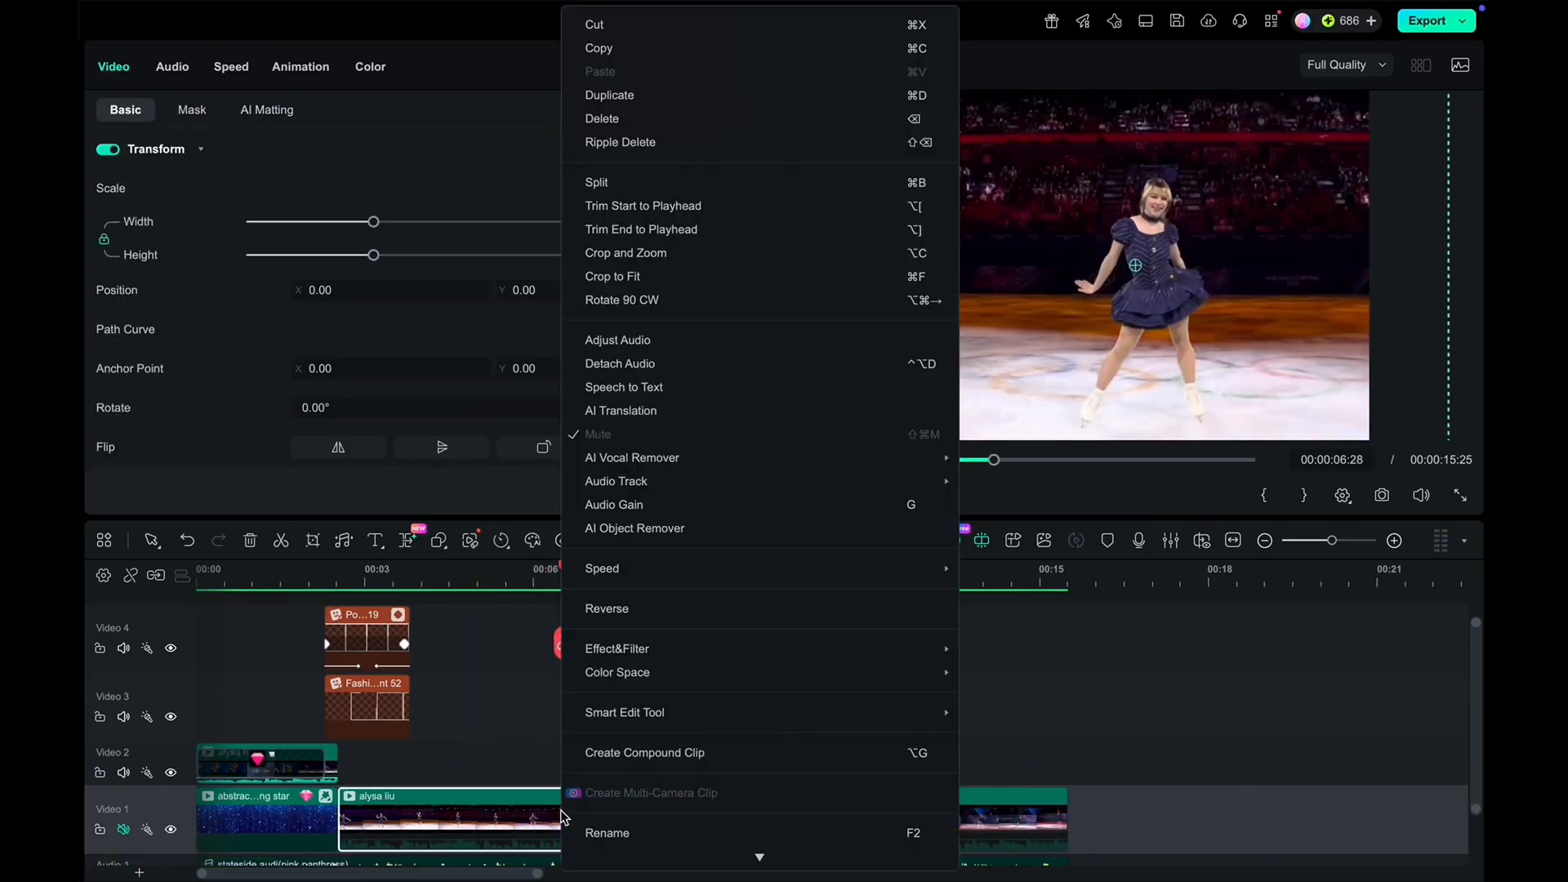
left_click(600, 48)
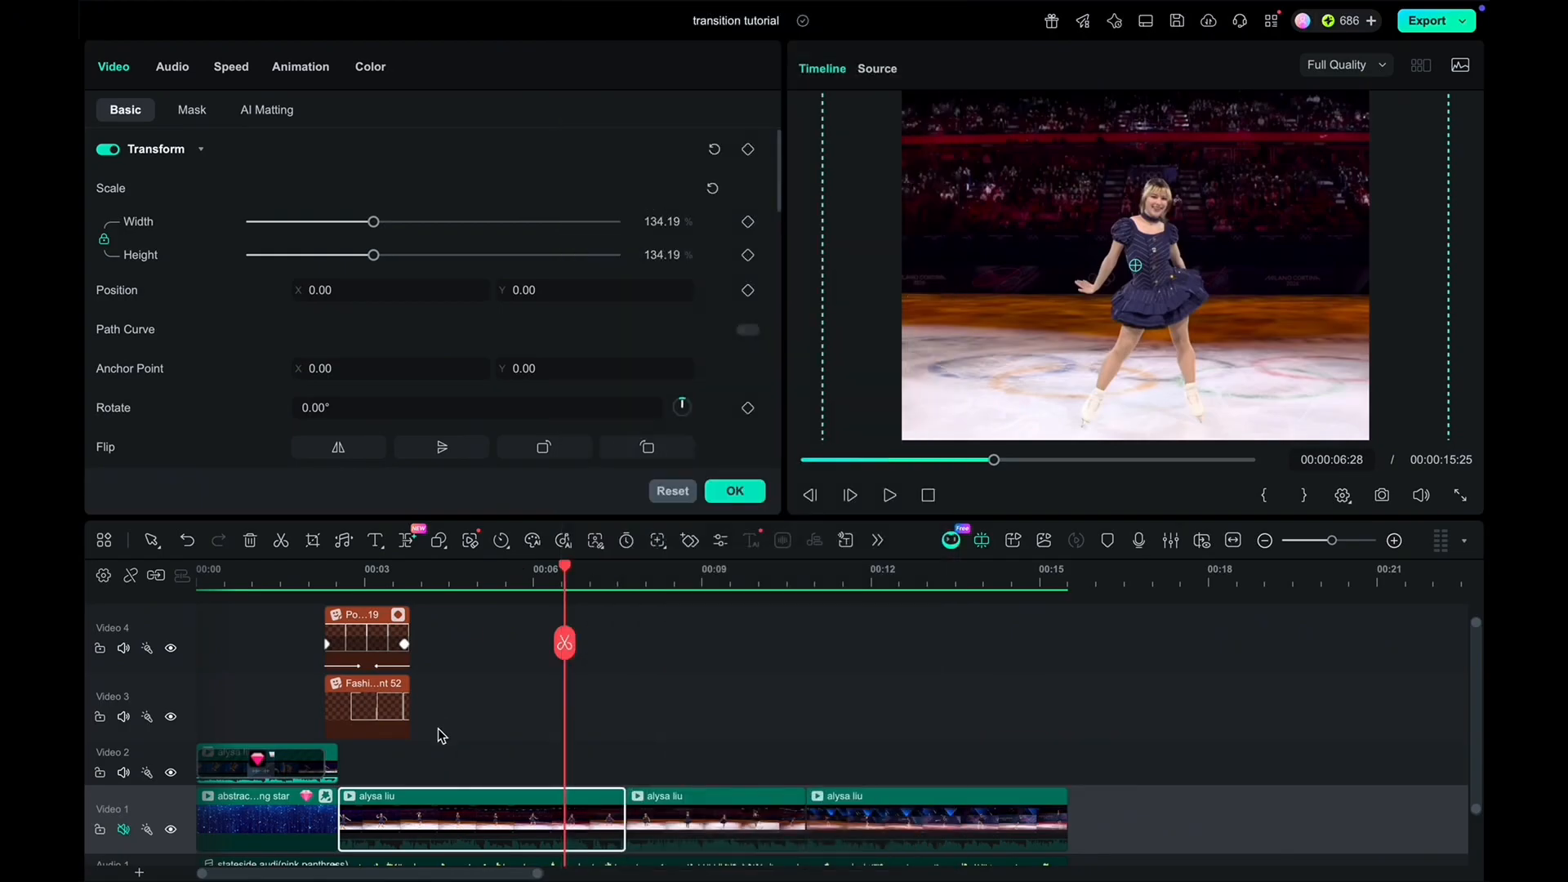
left_click(380, 772)
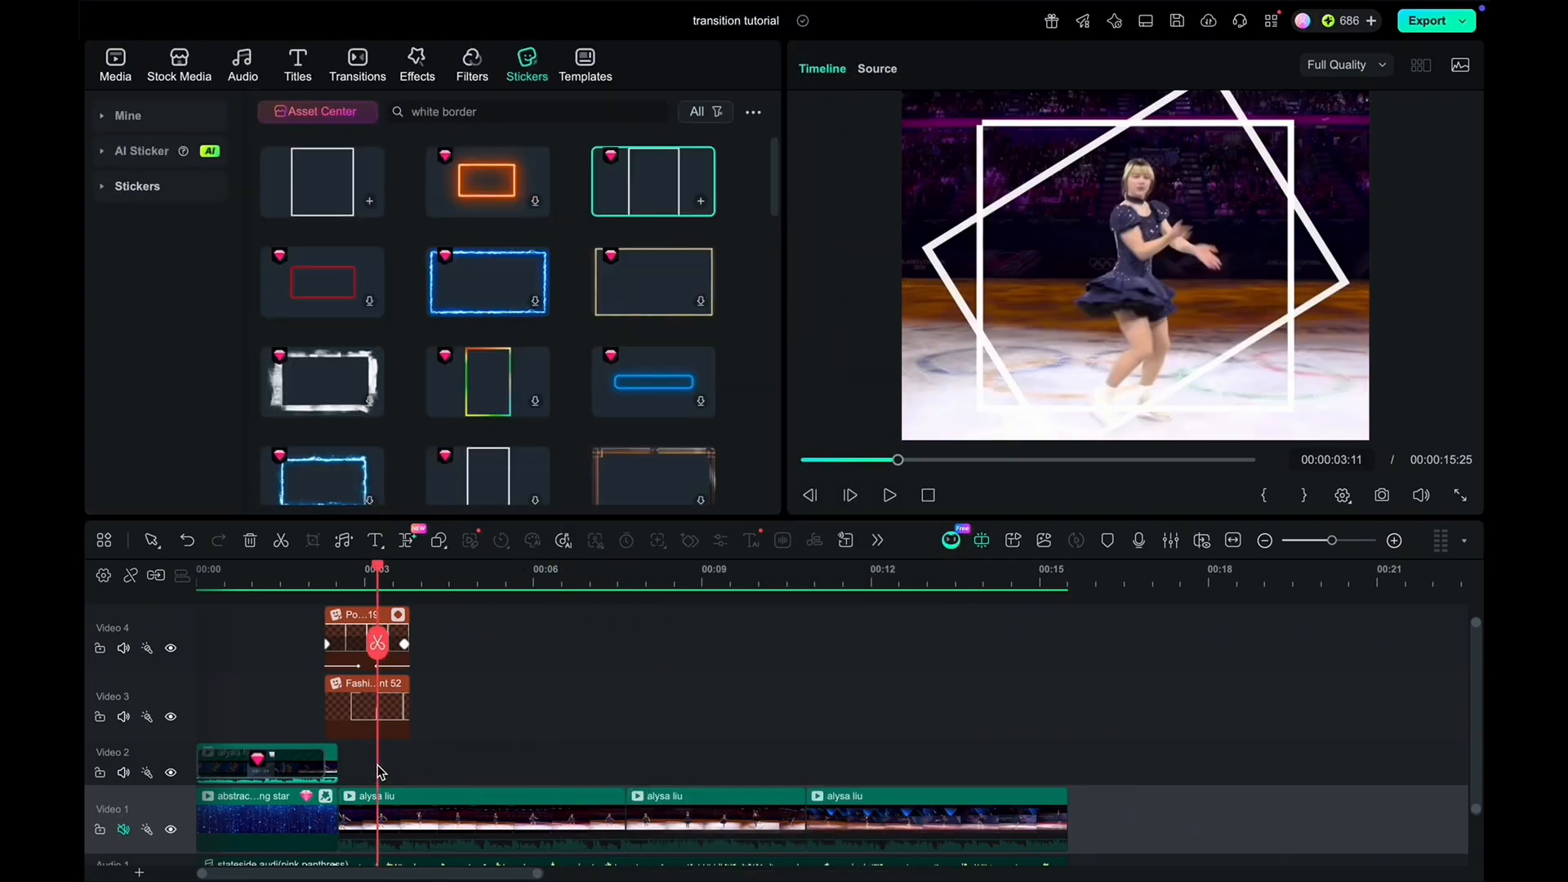
left_click(429, 763)
right_click(433, 763)
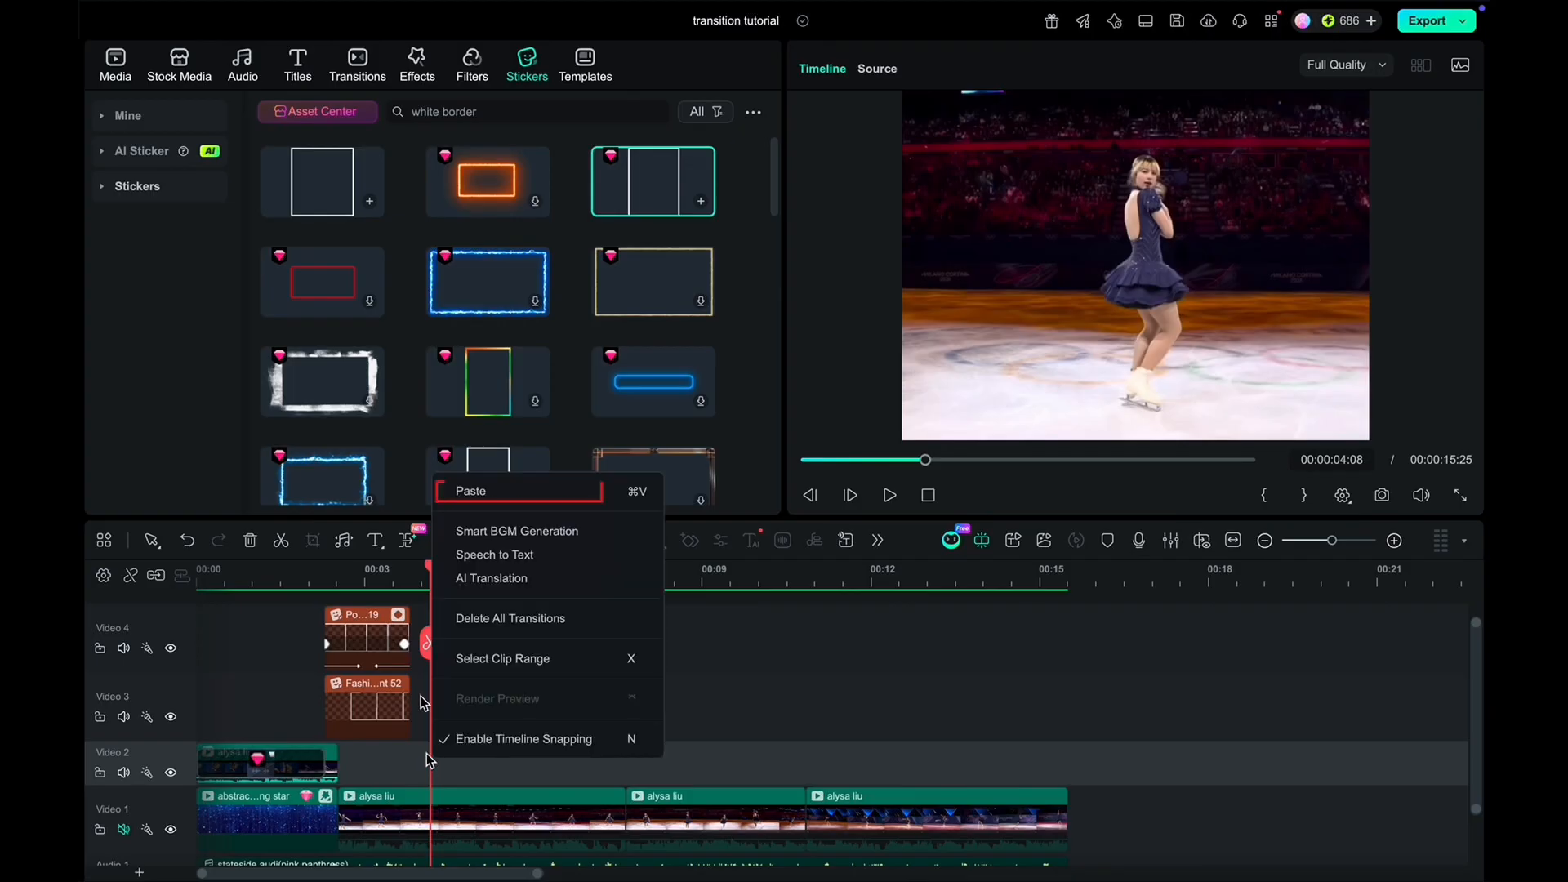
left_click(512, 491)
- Move and trim the pasted Video 2 clip to span the first skating cut on Video 1, starting at about 00:00:06:23
left_click_drag(542, 772, 475, 774)
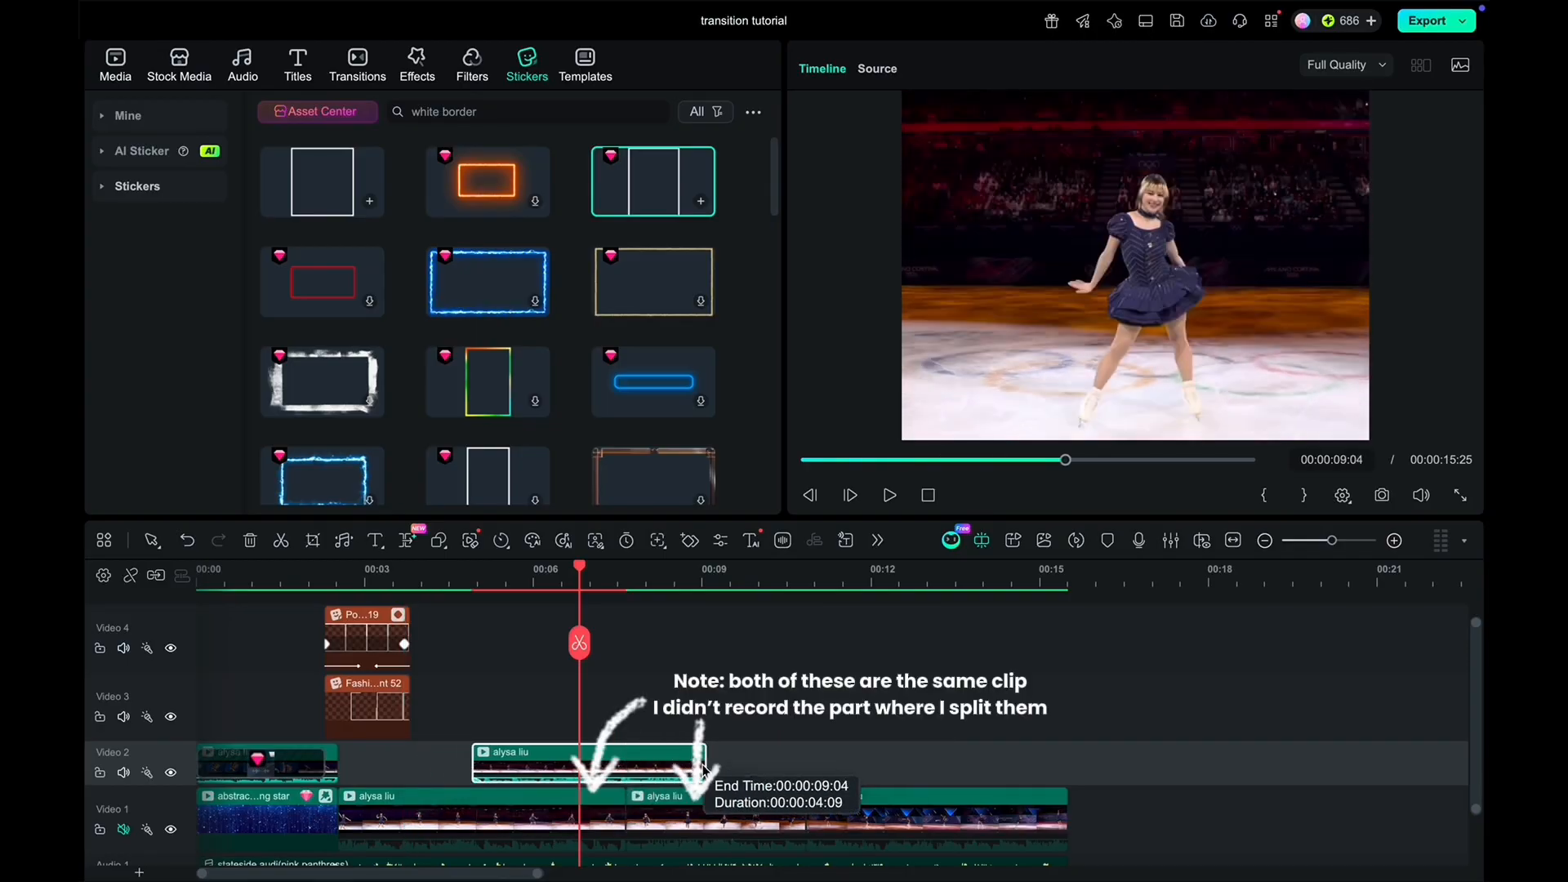
left_click_drag(704, 771, 693, 772)
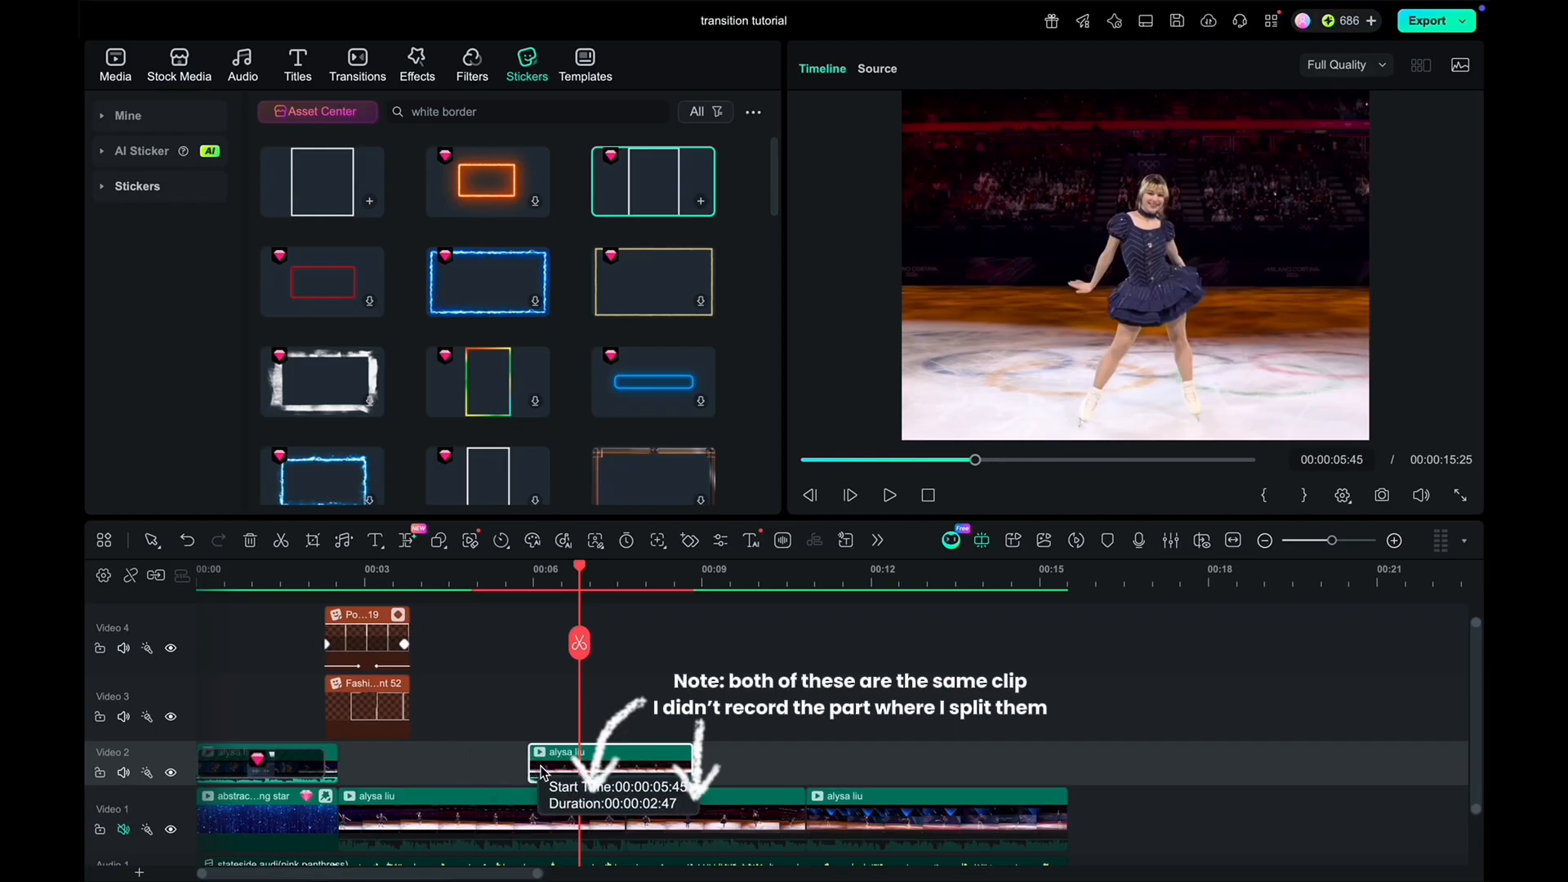
left_click_drag(541, 766, 571, 769)
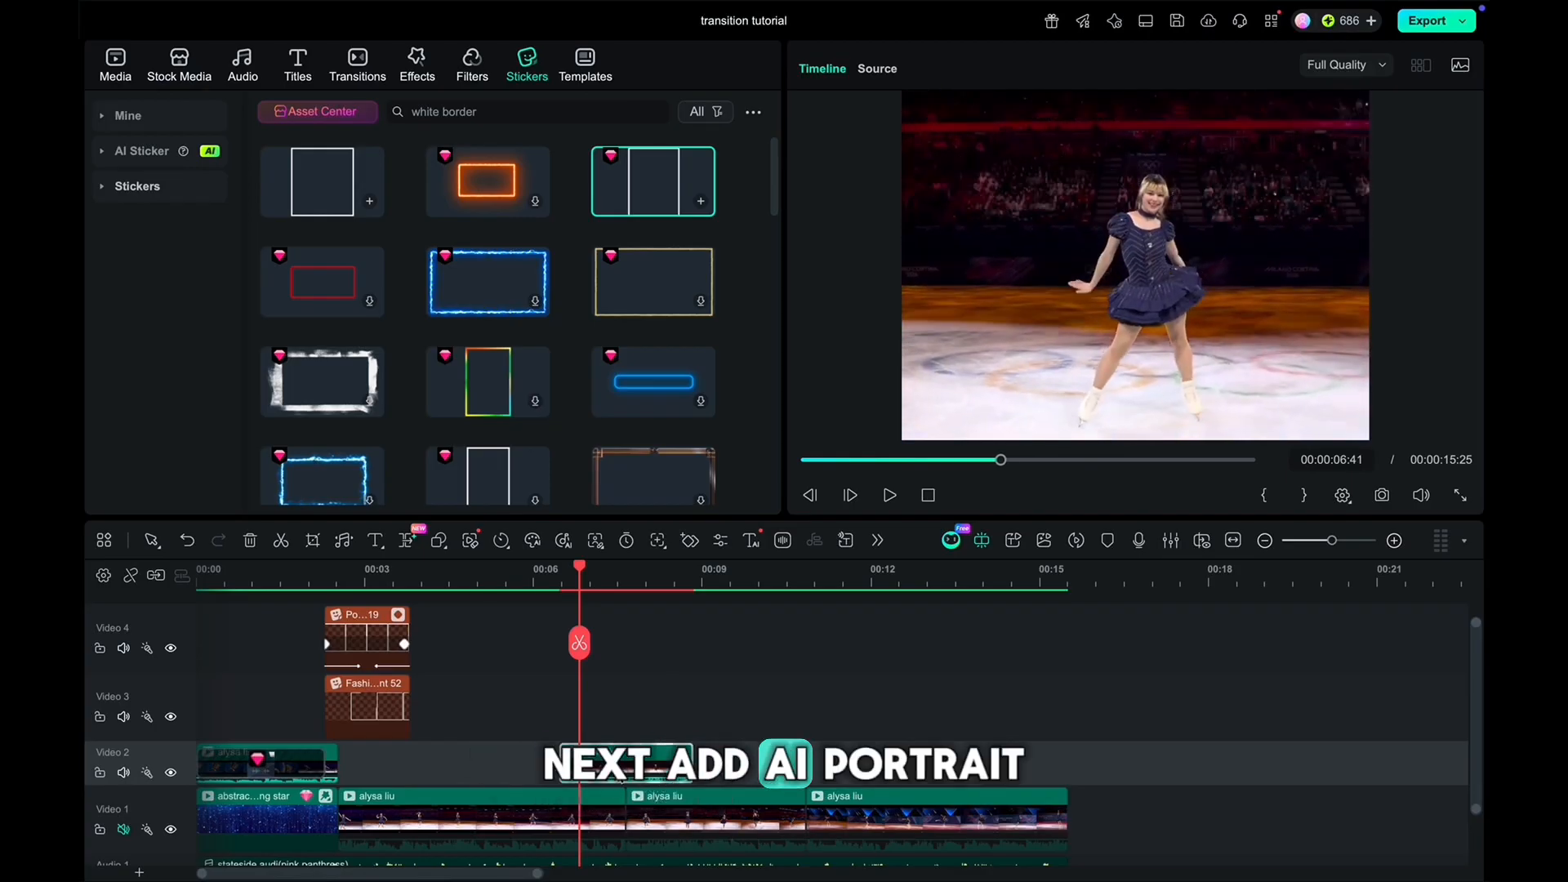
- Apply AI Portrait Cutout with the white Human outline style to the trimmed skating clip on Video 2
double_click(572, 769)
left_click(293, 114)
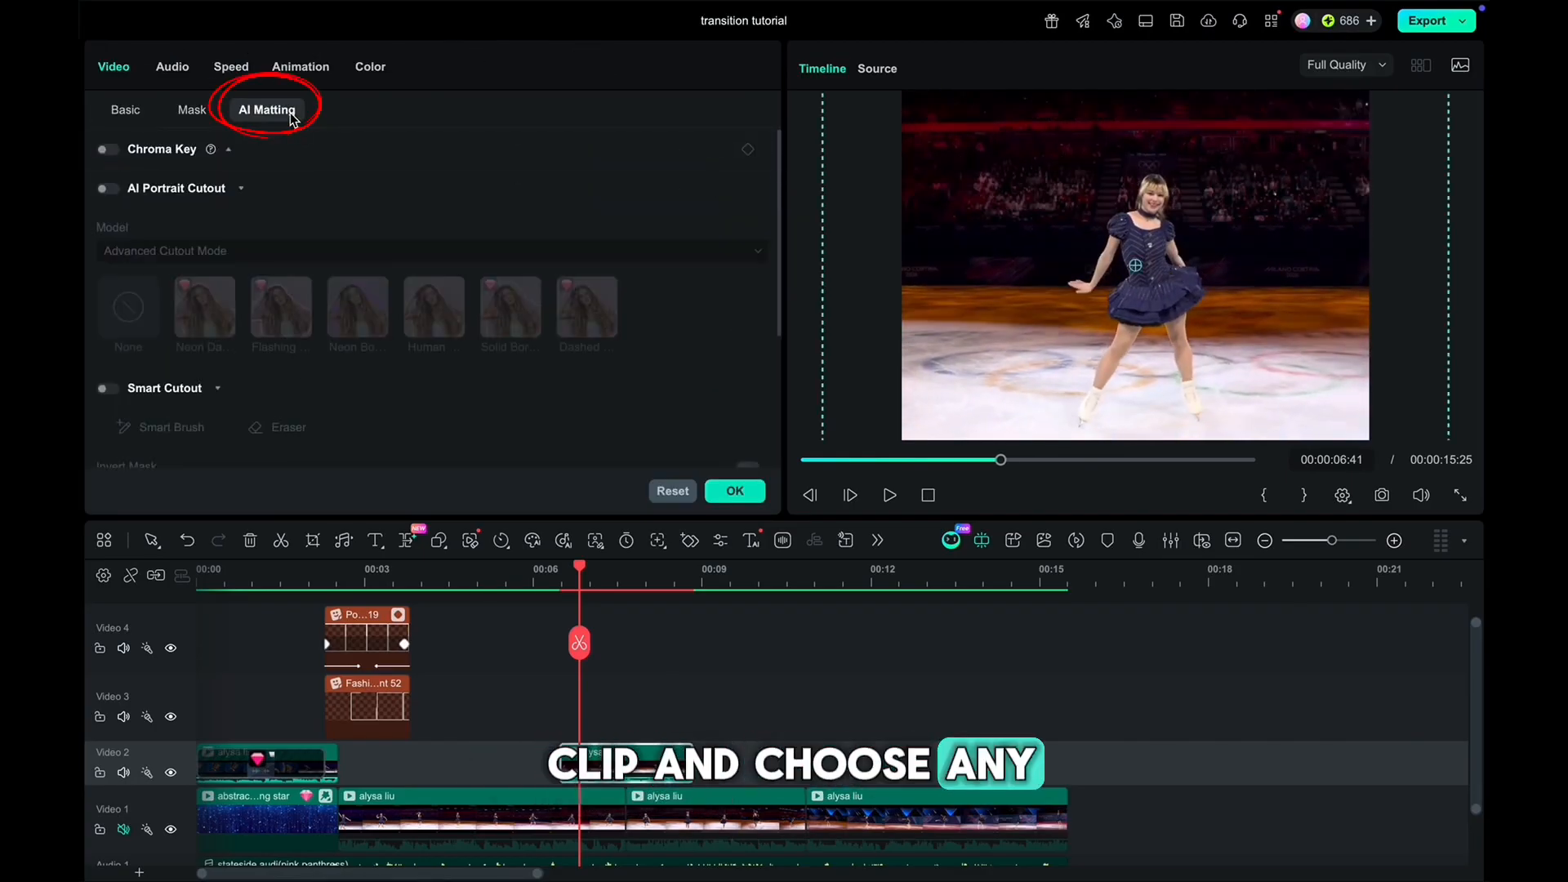
left_click(113, 190)
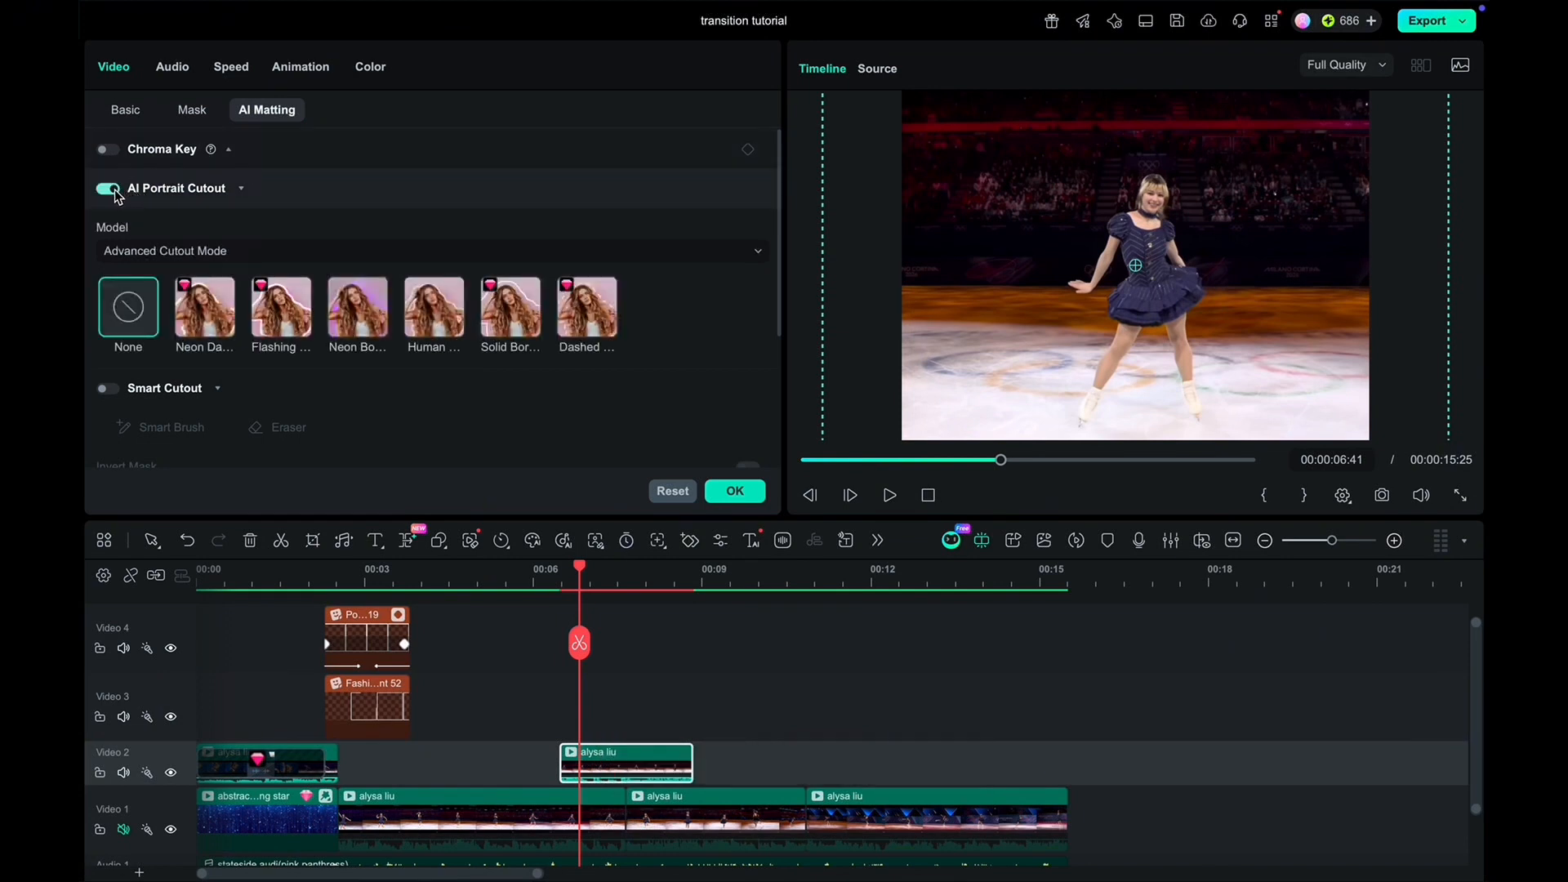
left_click(441, 315)
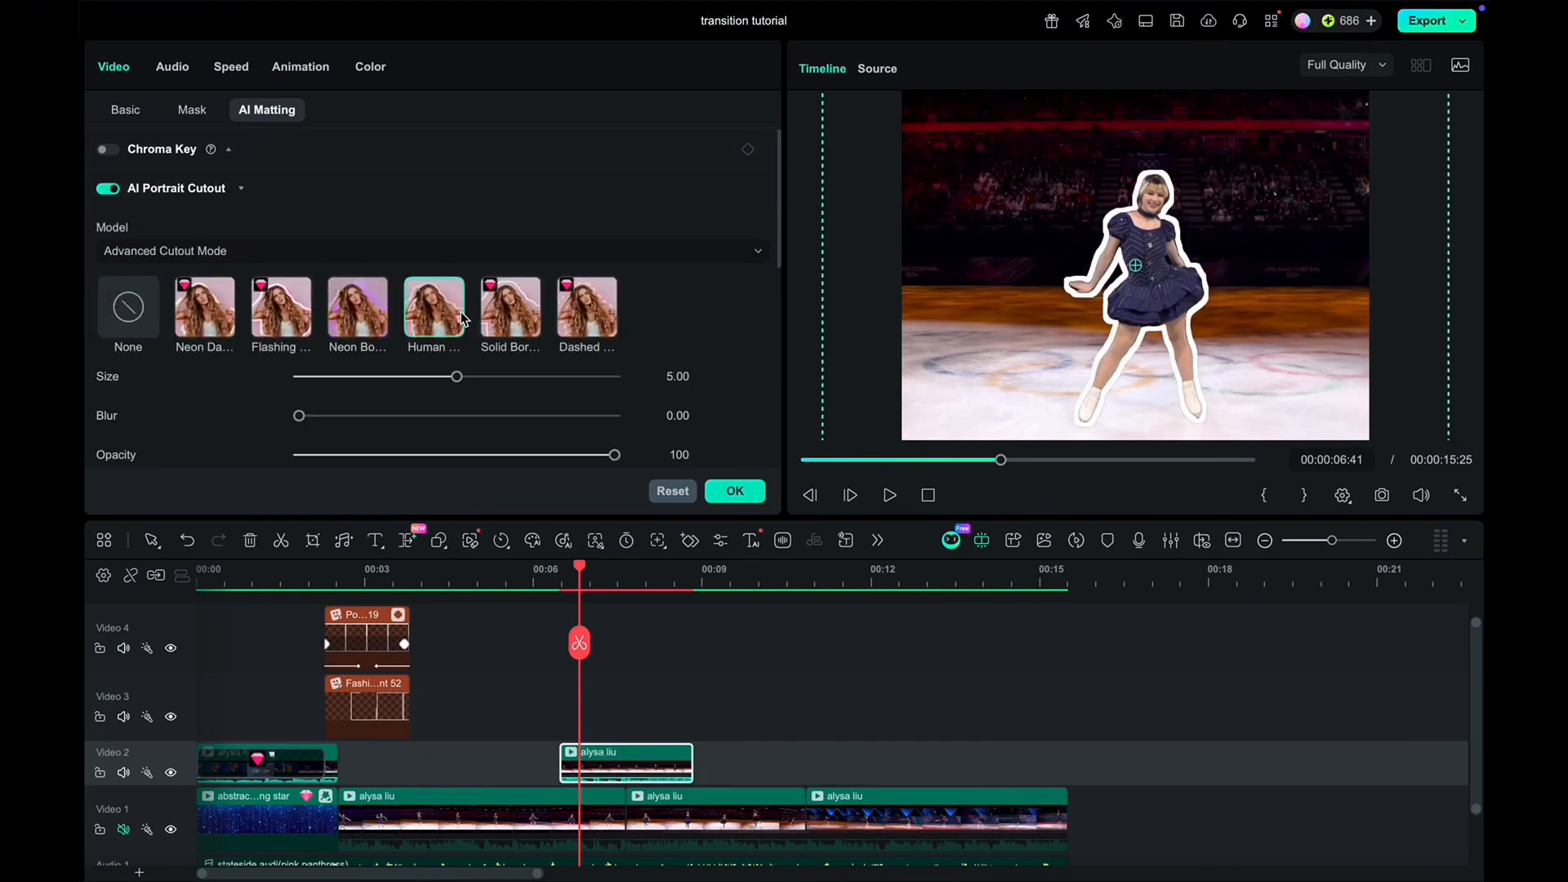
left_click(735, 491)
- Copy the cut-out skating clip on Video 2 and paste it onto Video 3 directly above
right_click(590, 766)
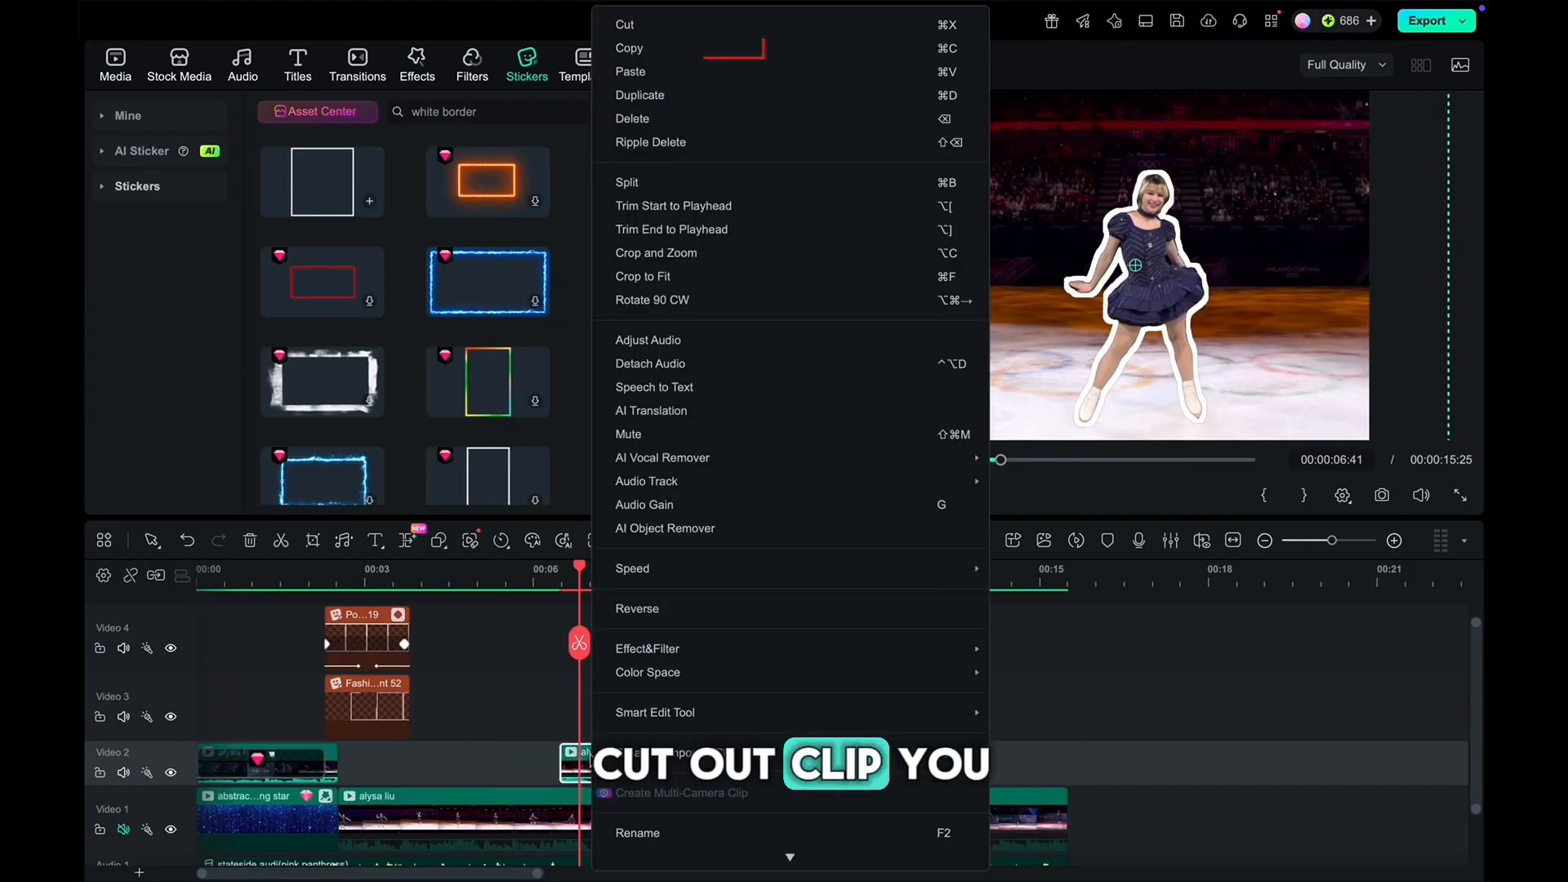
left_click(657, 50)
right_click(602, 709)
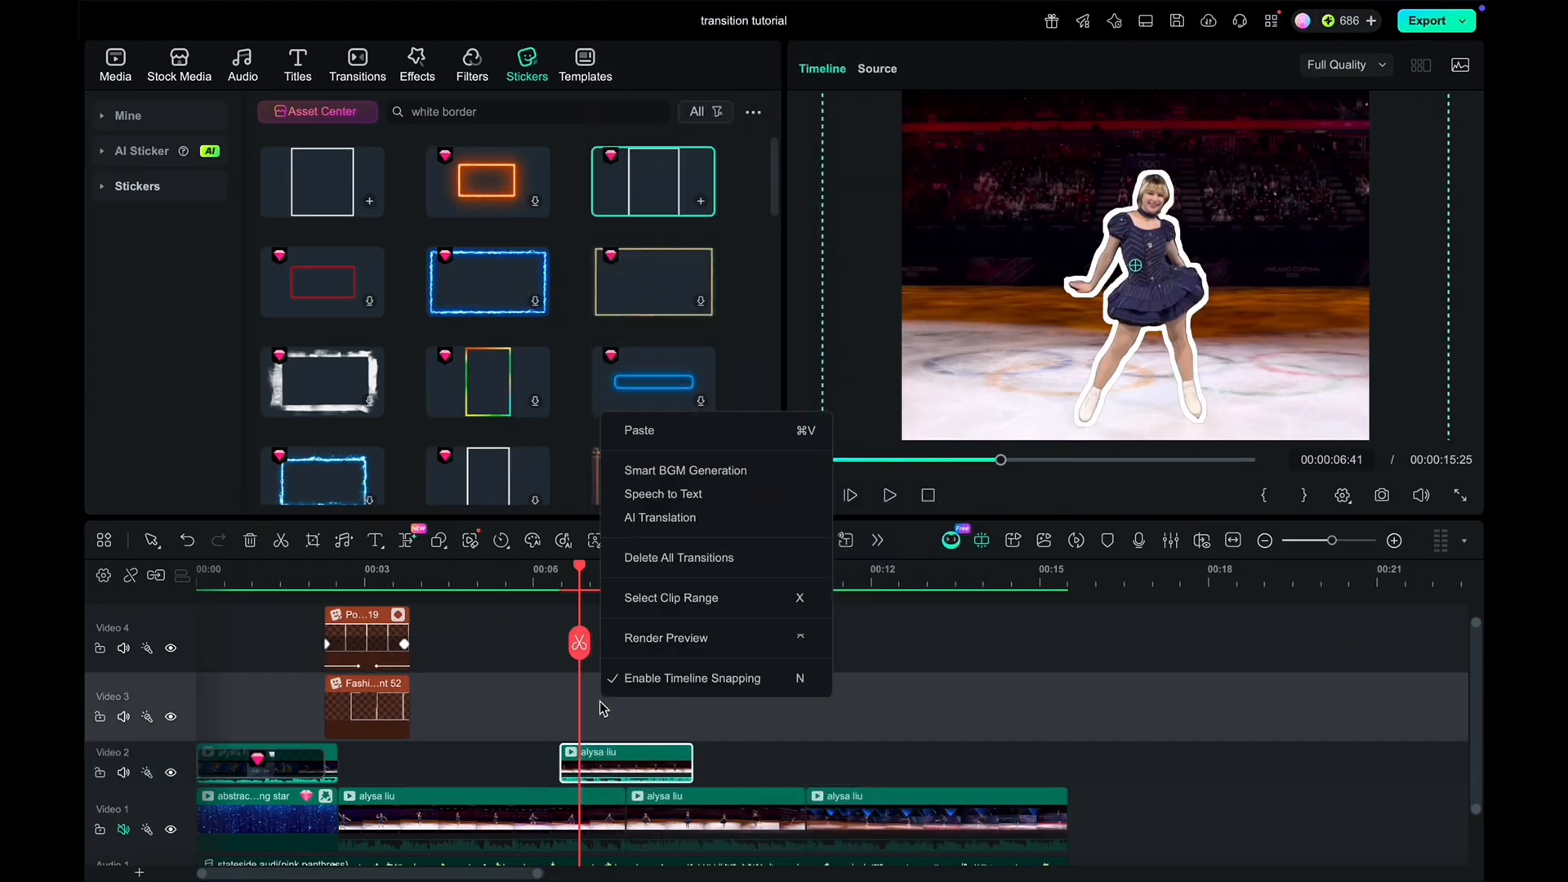
left_click(646, 431)
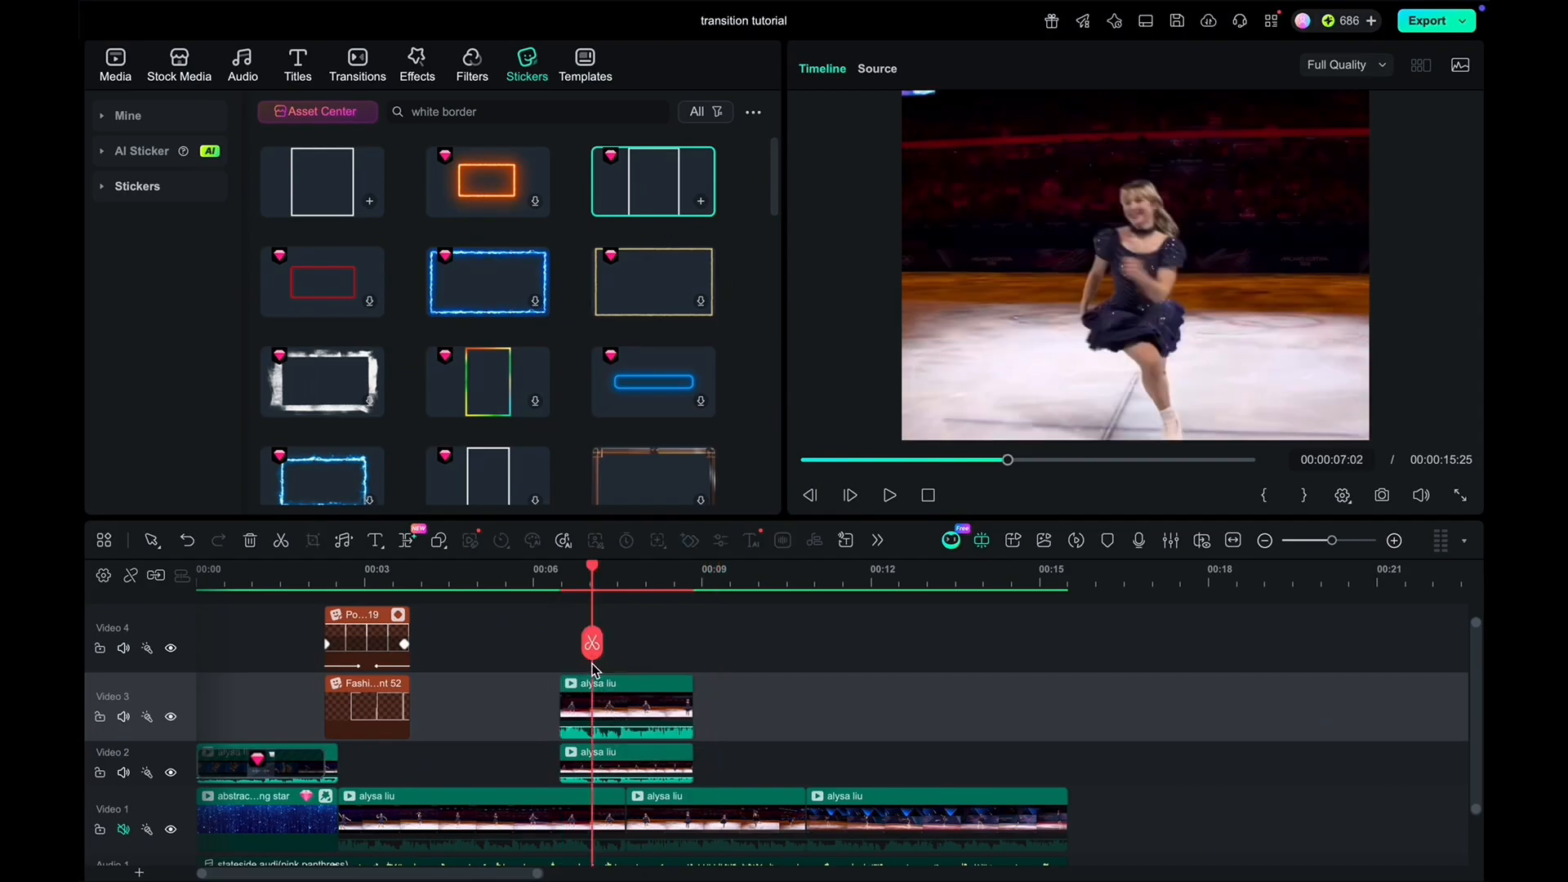
- Hide Video 3, set the Video 2 cutout's outline style to None, and shift the cutout slightly left in the frame
left_click(170, 719)
left_click(608, 764)
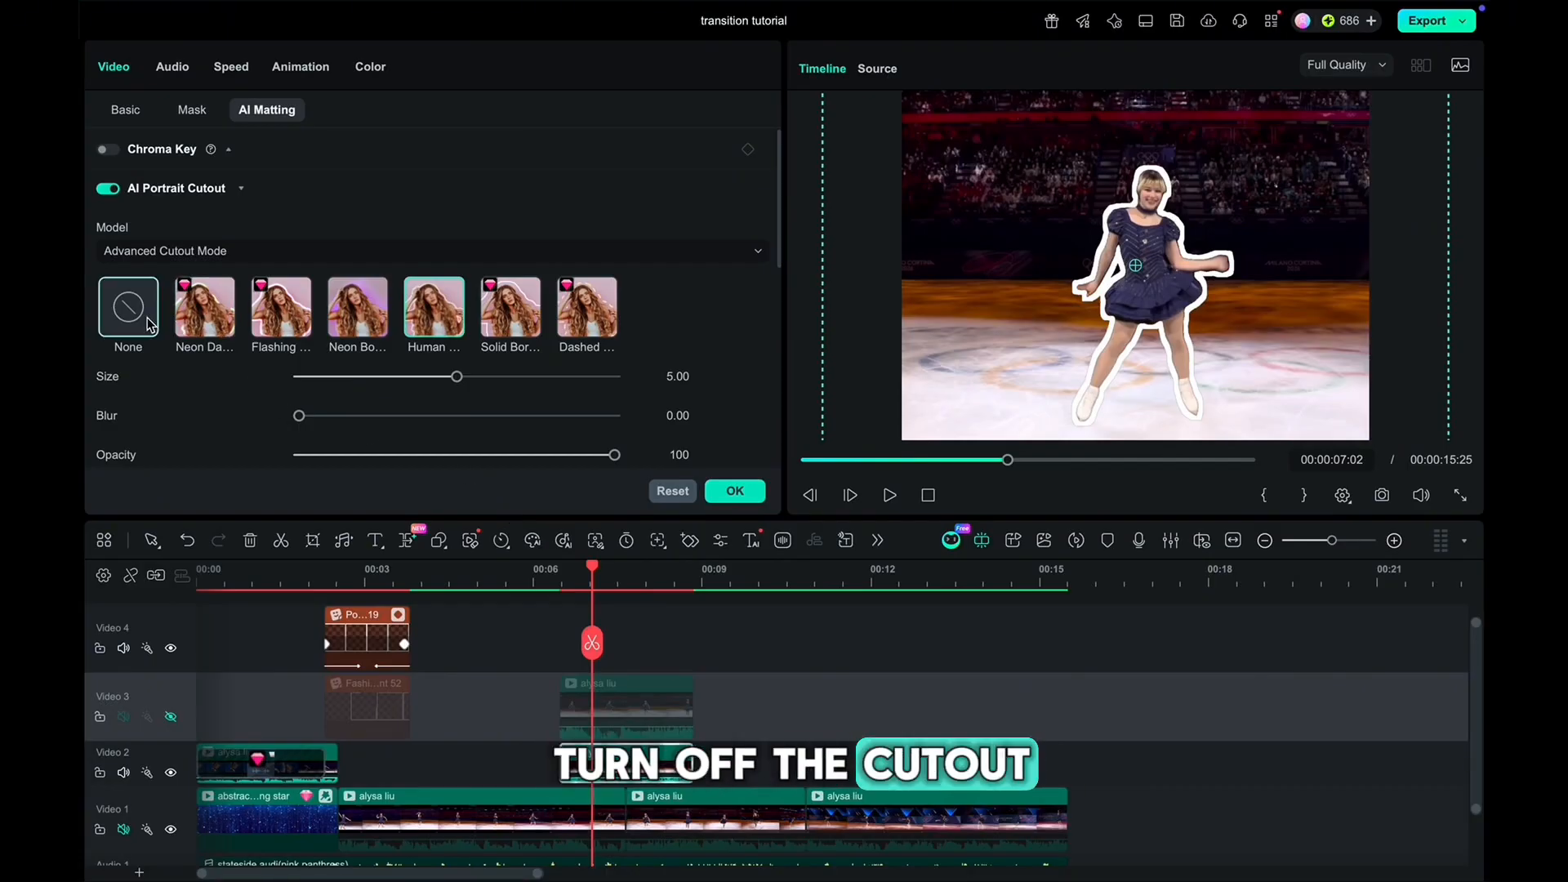
left_click(149, 323)
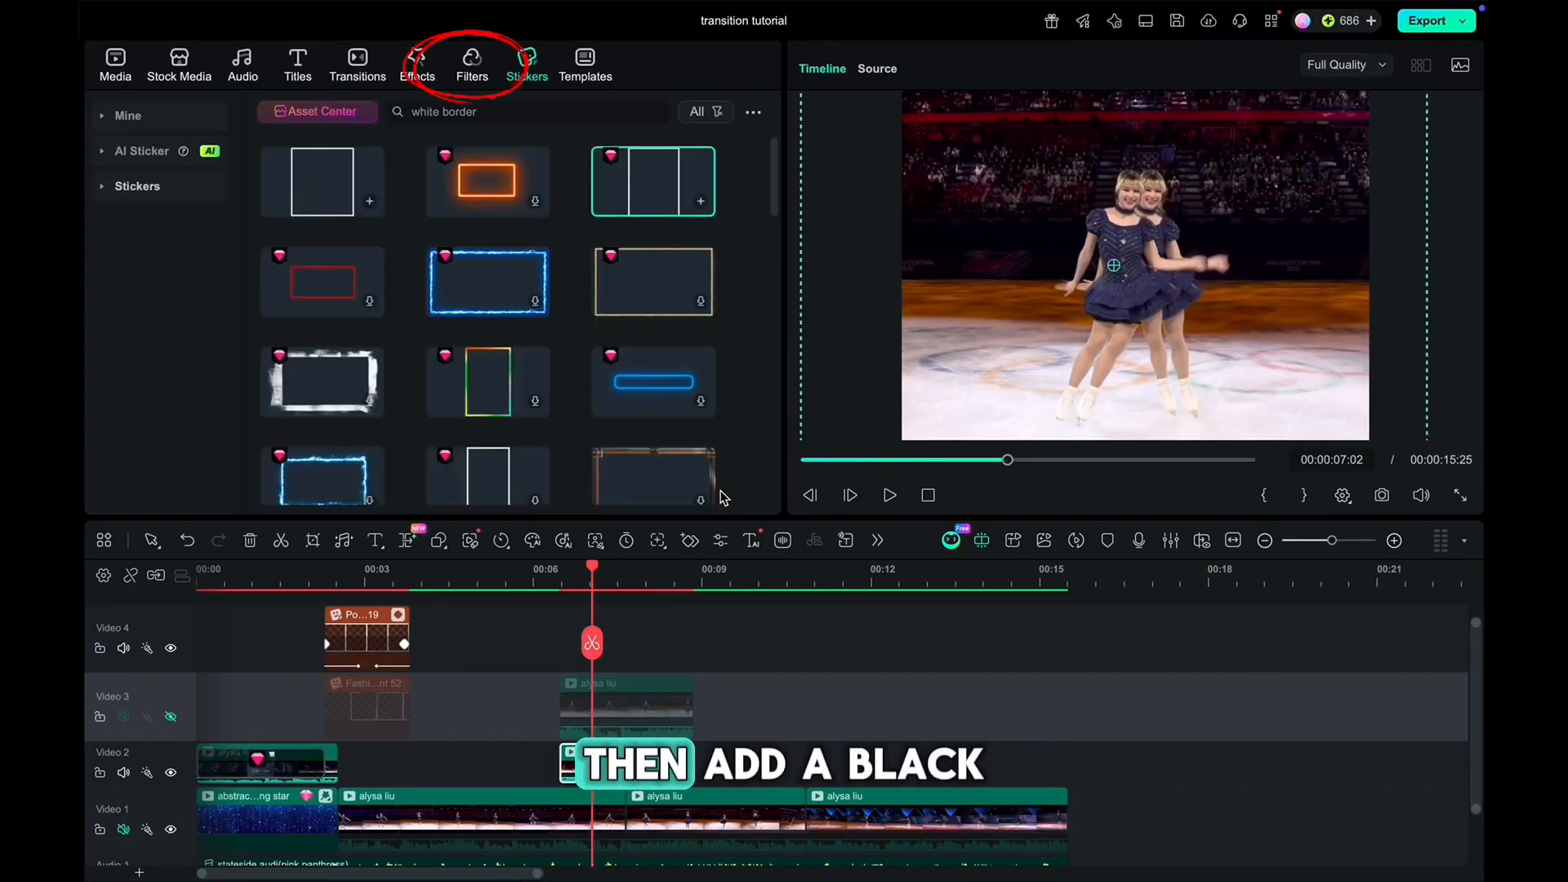
- Apply the B&W Style filter to the cut-out skating clip on Video 2
left_click(471, 72)
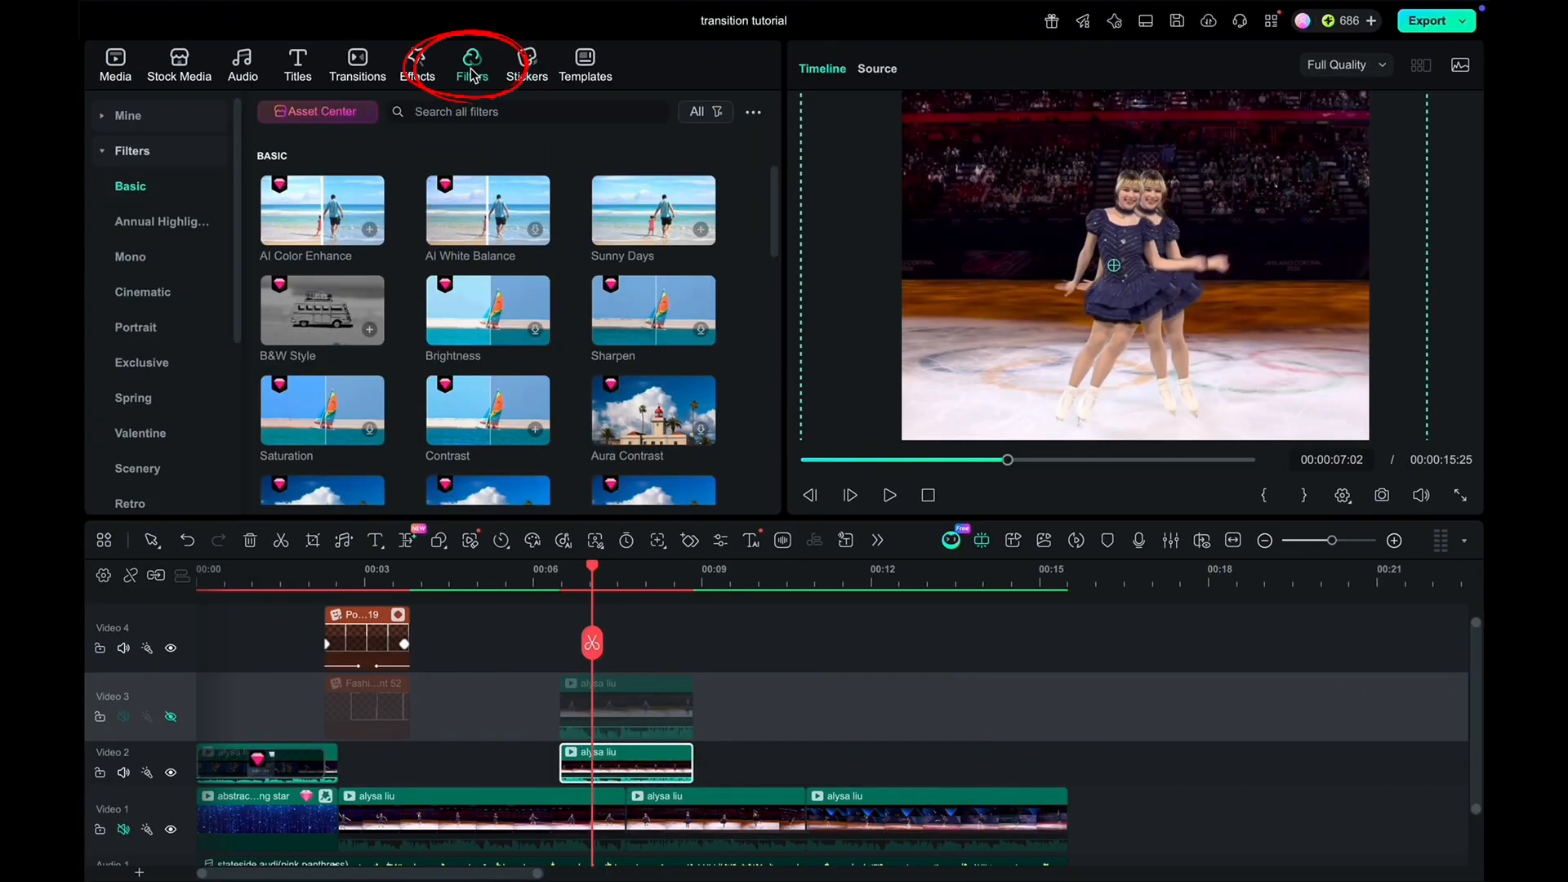
scroll(776, 207, "down", 1)
left_click_drag(304, 281, 627, 755)
- Find the Manga Pack Overlay 03 effect, apply it to the Video 2 cutout clip, and show Video 3 again
left_click_drag(594, 570, 561, 570)
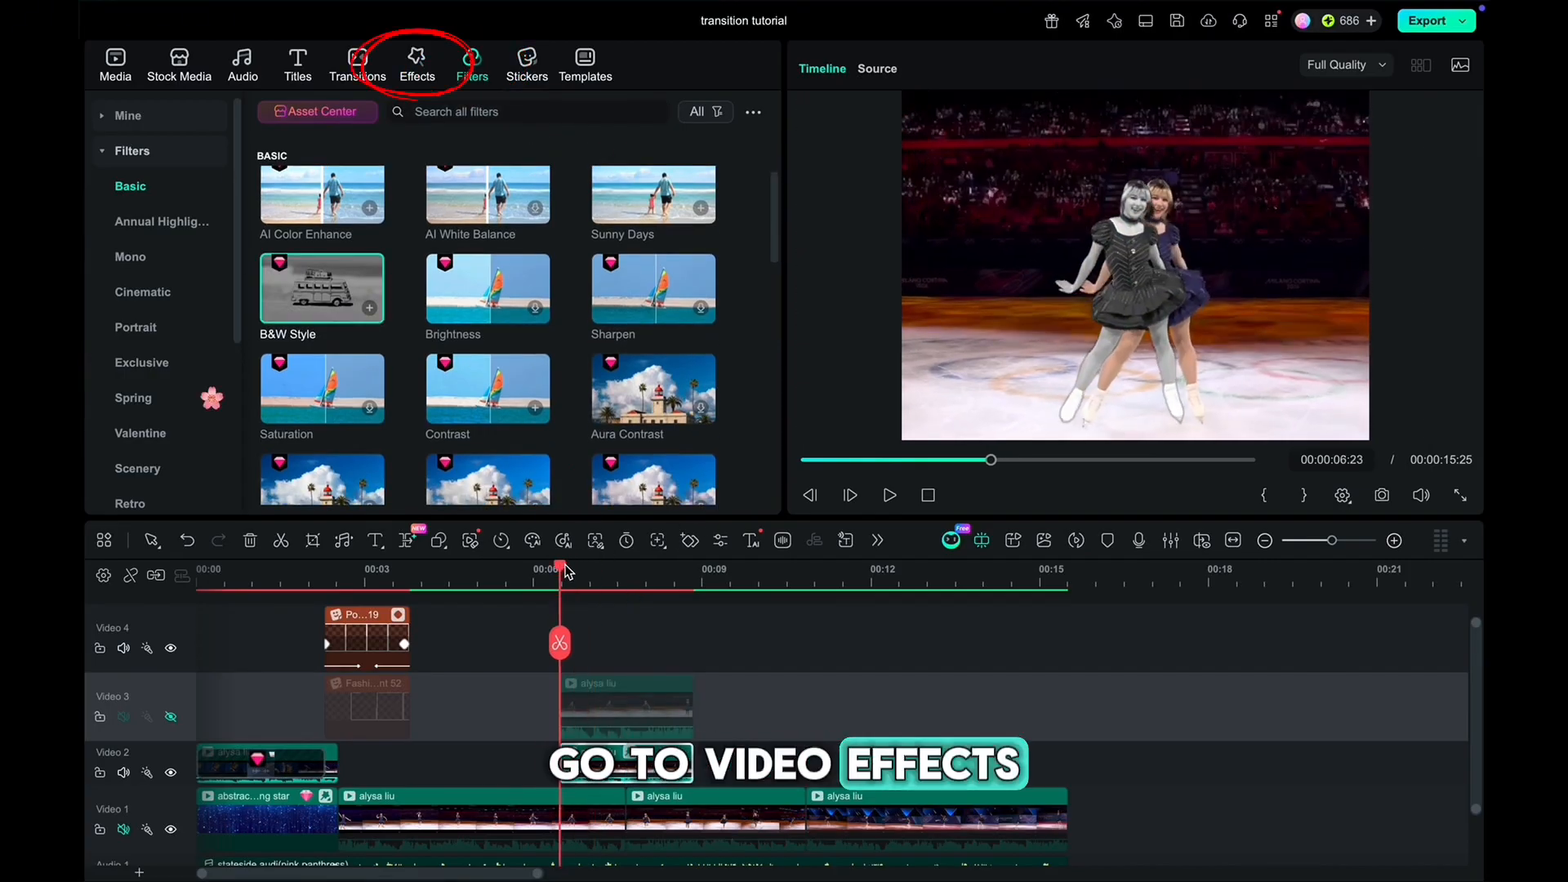
left_click(421, 72)
left_click(518, 112)
type("manga overlay")
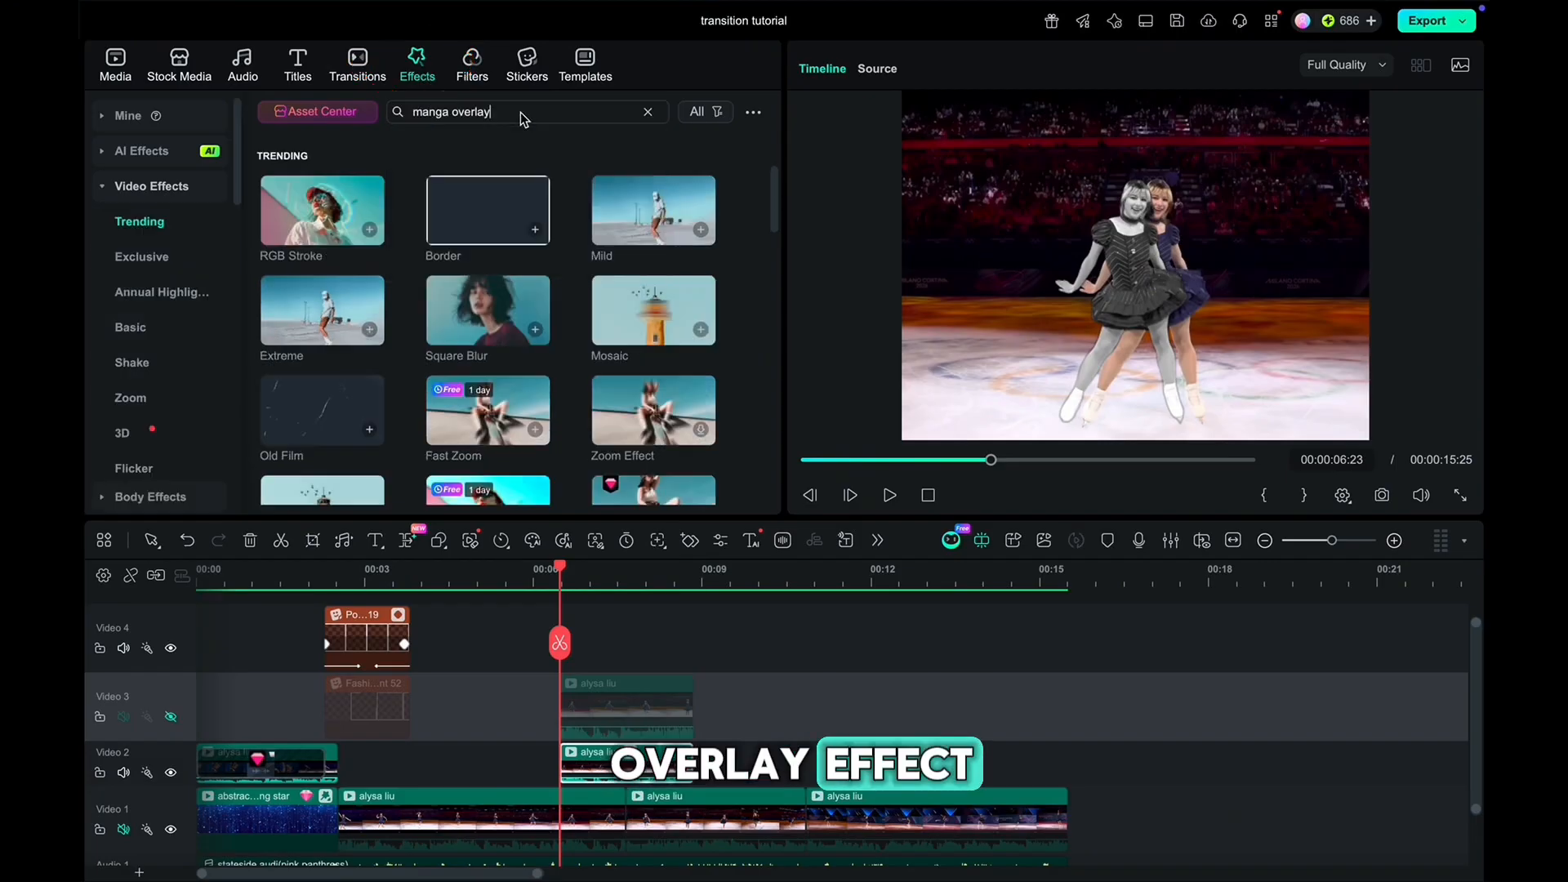
key("Return")
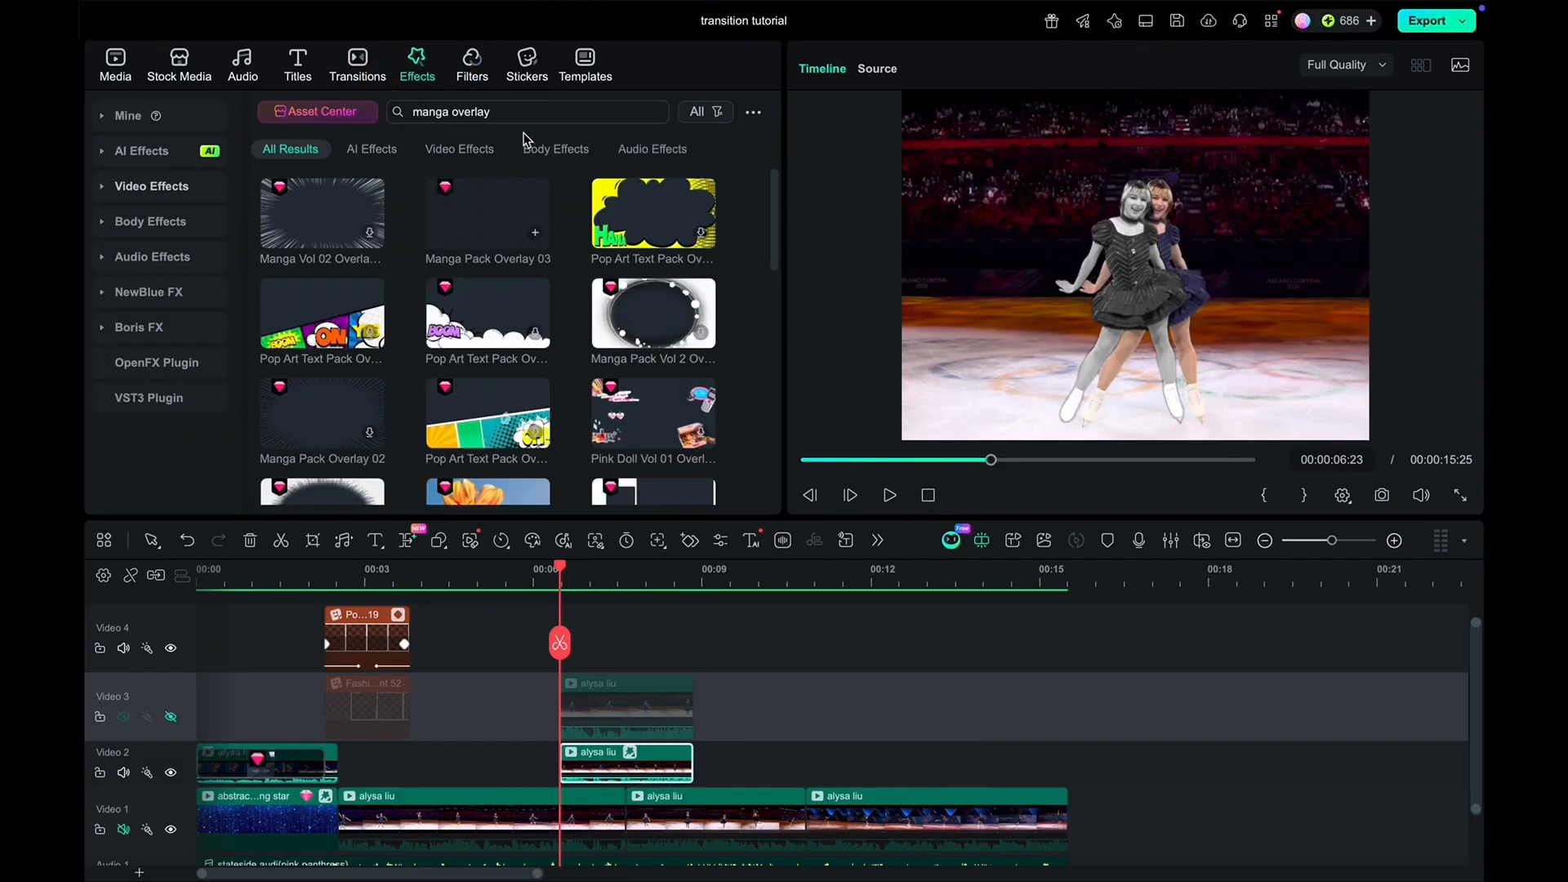
left_click_drag(492, 217, 595, 763)
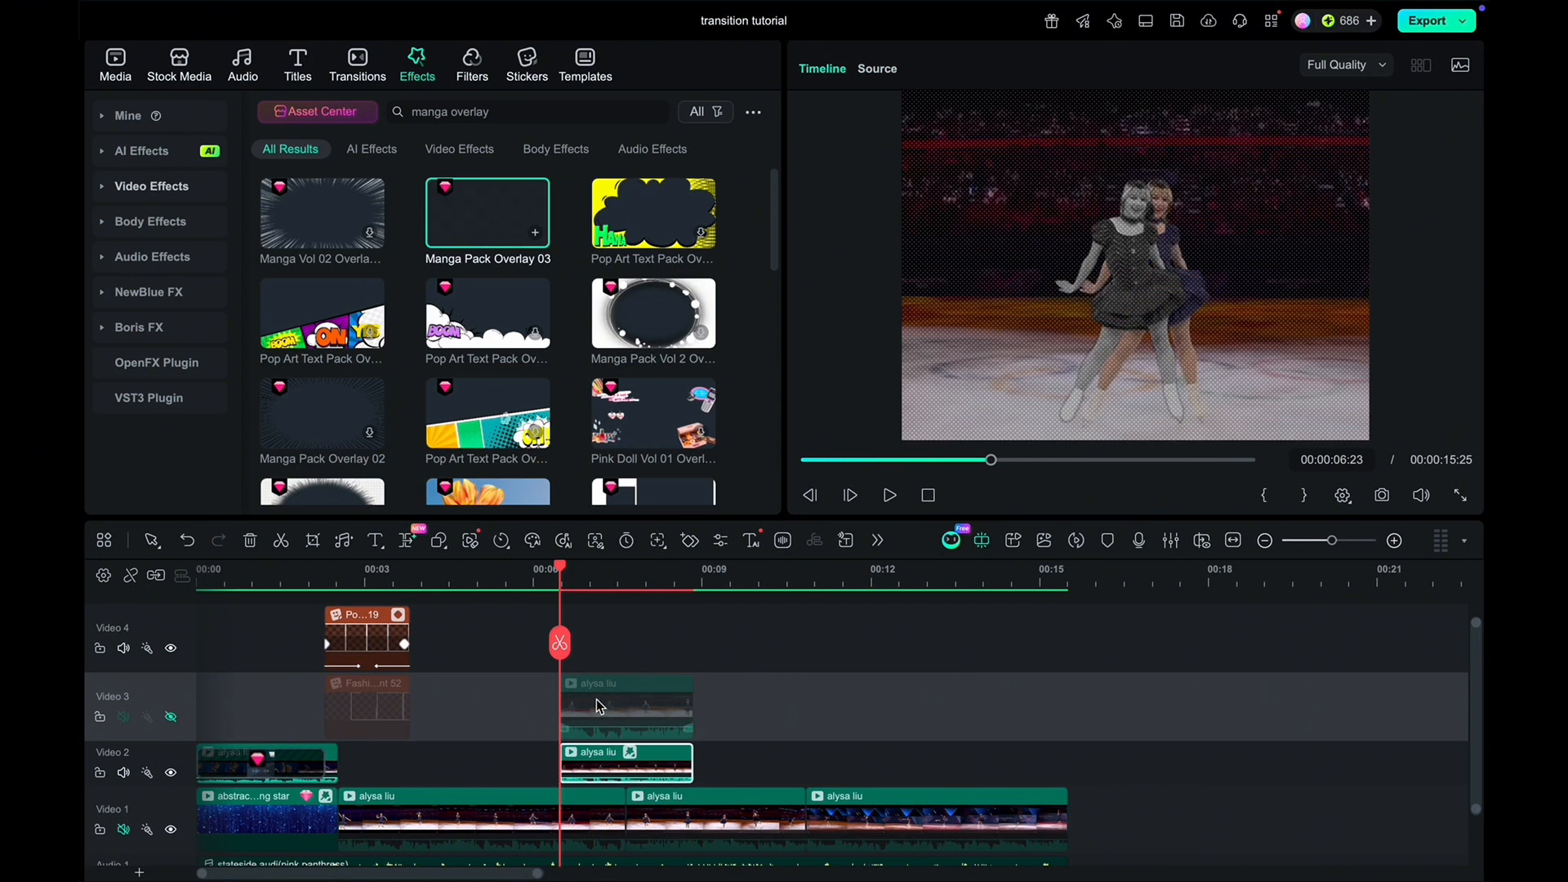
left_click(171, 718)
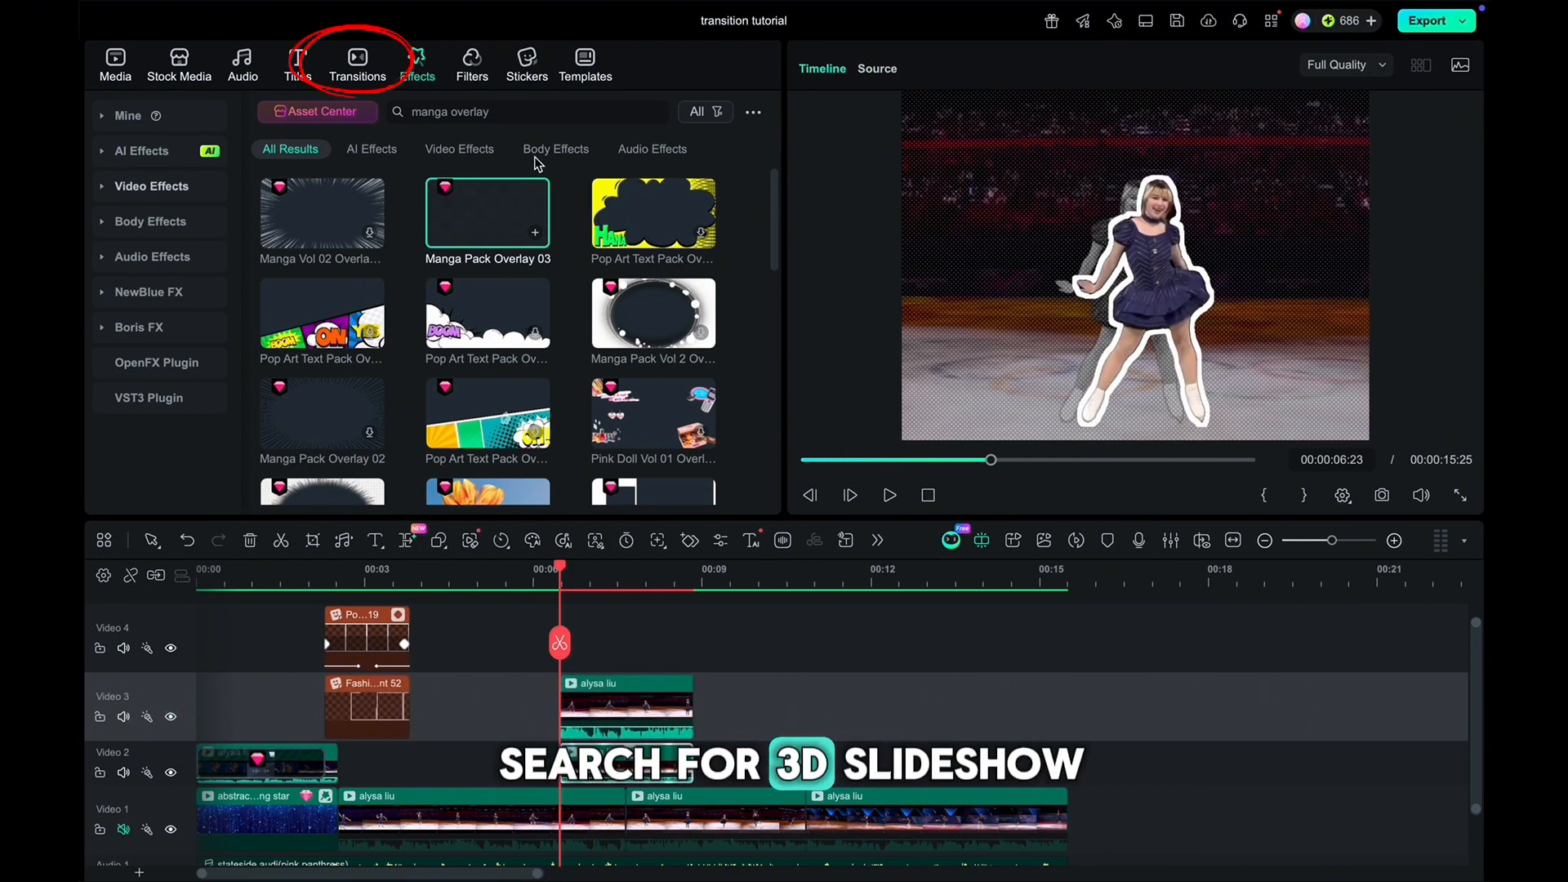
- Add the 3D Slideshow Style 2 transition between the first two skating clips on Video 1 and play it back
left_click(603, 117)
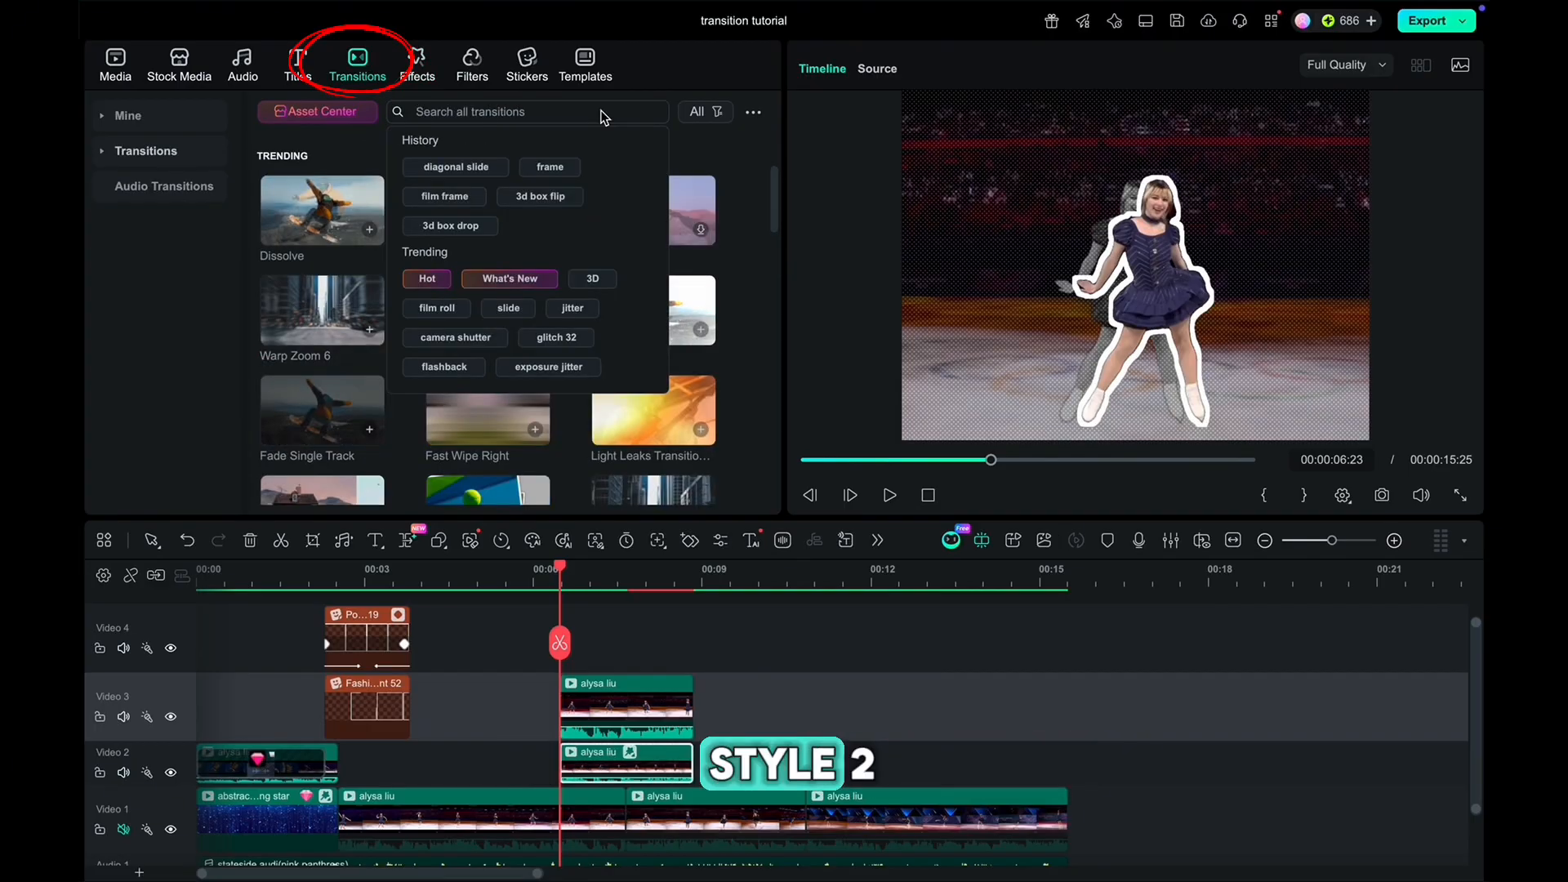
type("3d slideshow")
key("Return")
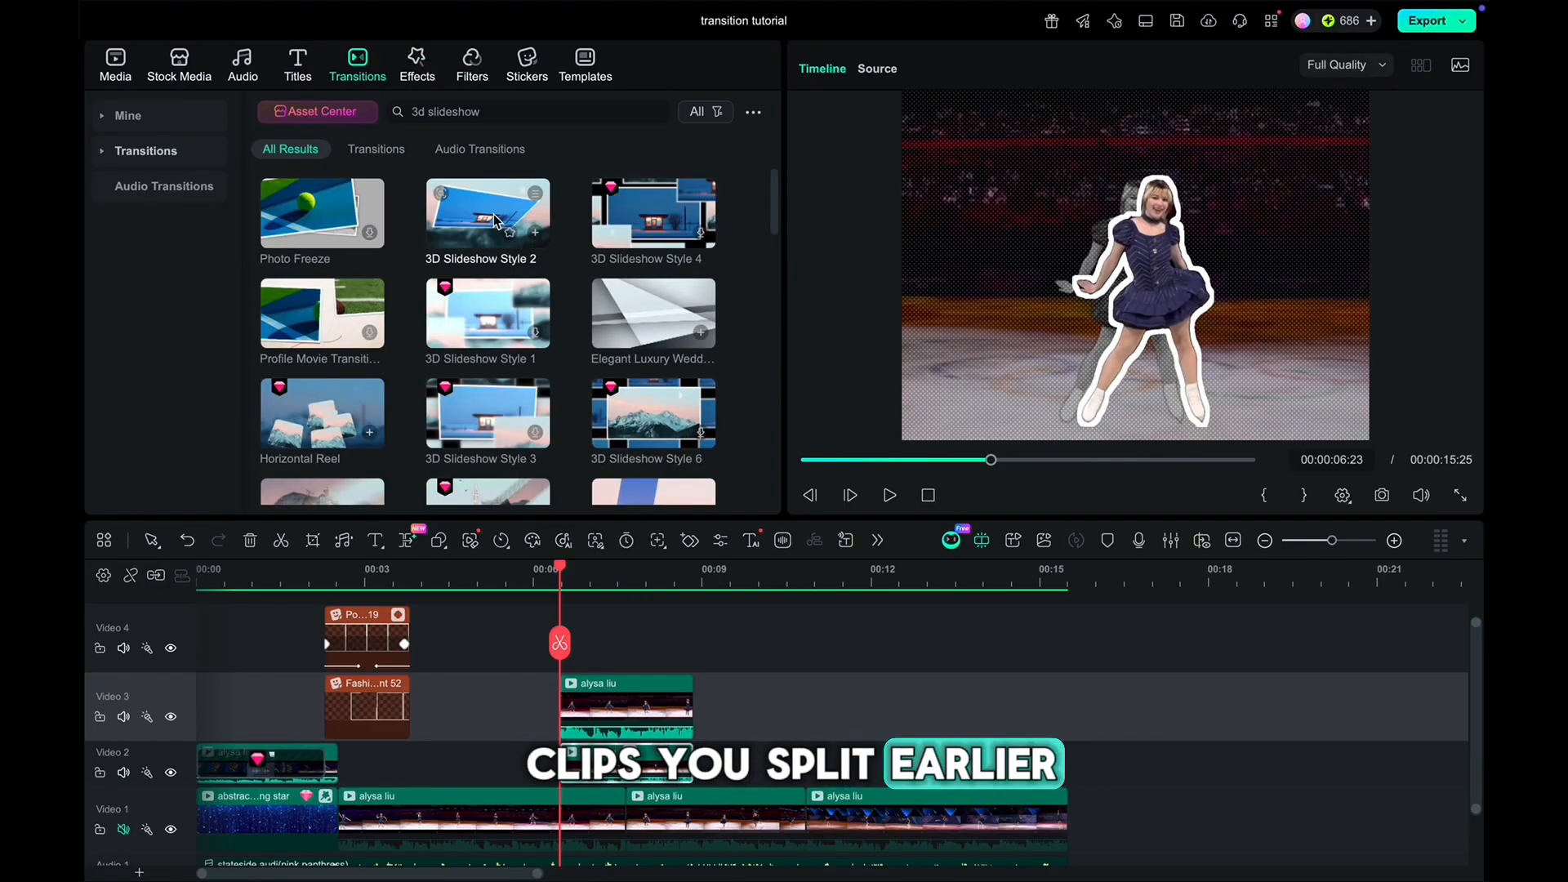
left_click(492, 219)
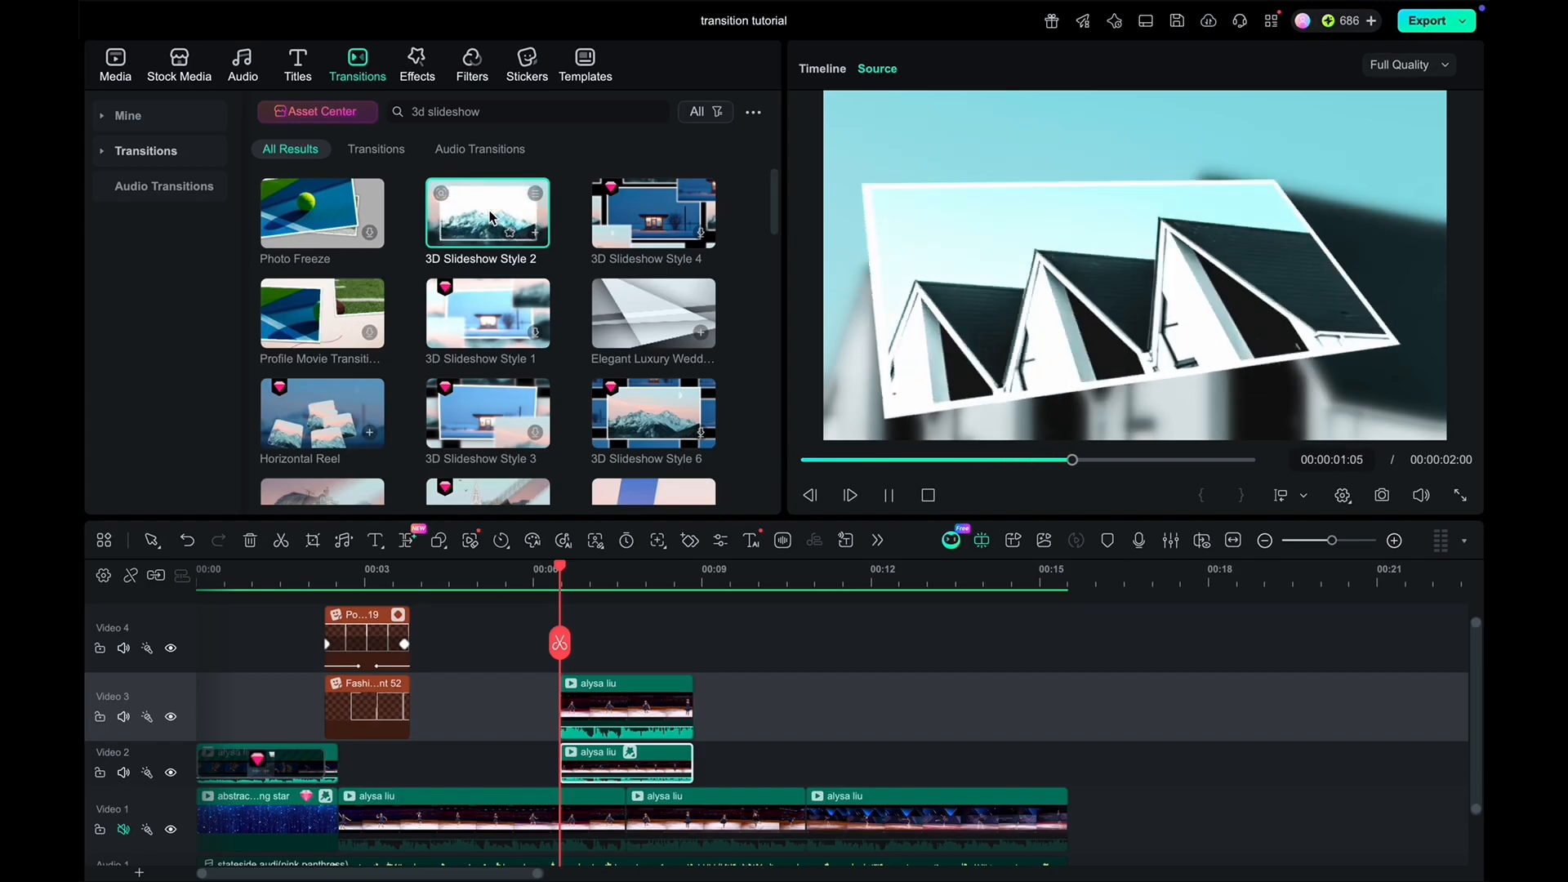
left_click_drag(492, 219, 622, 815)
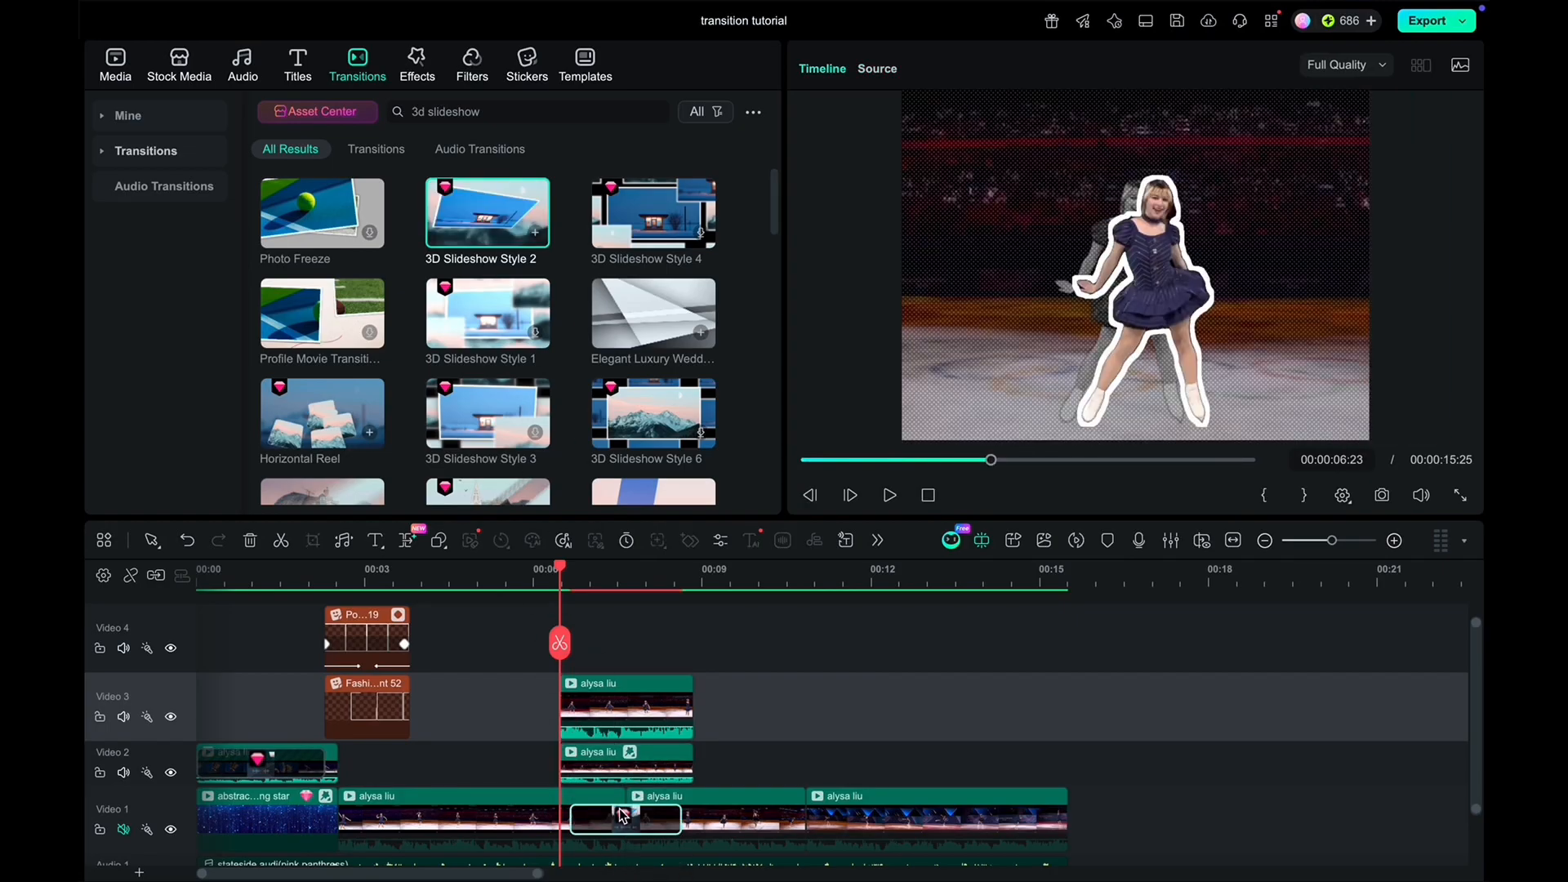
left_click(890, 495)
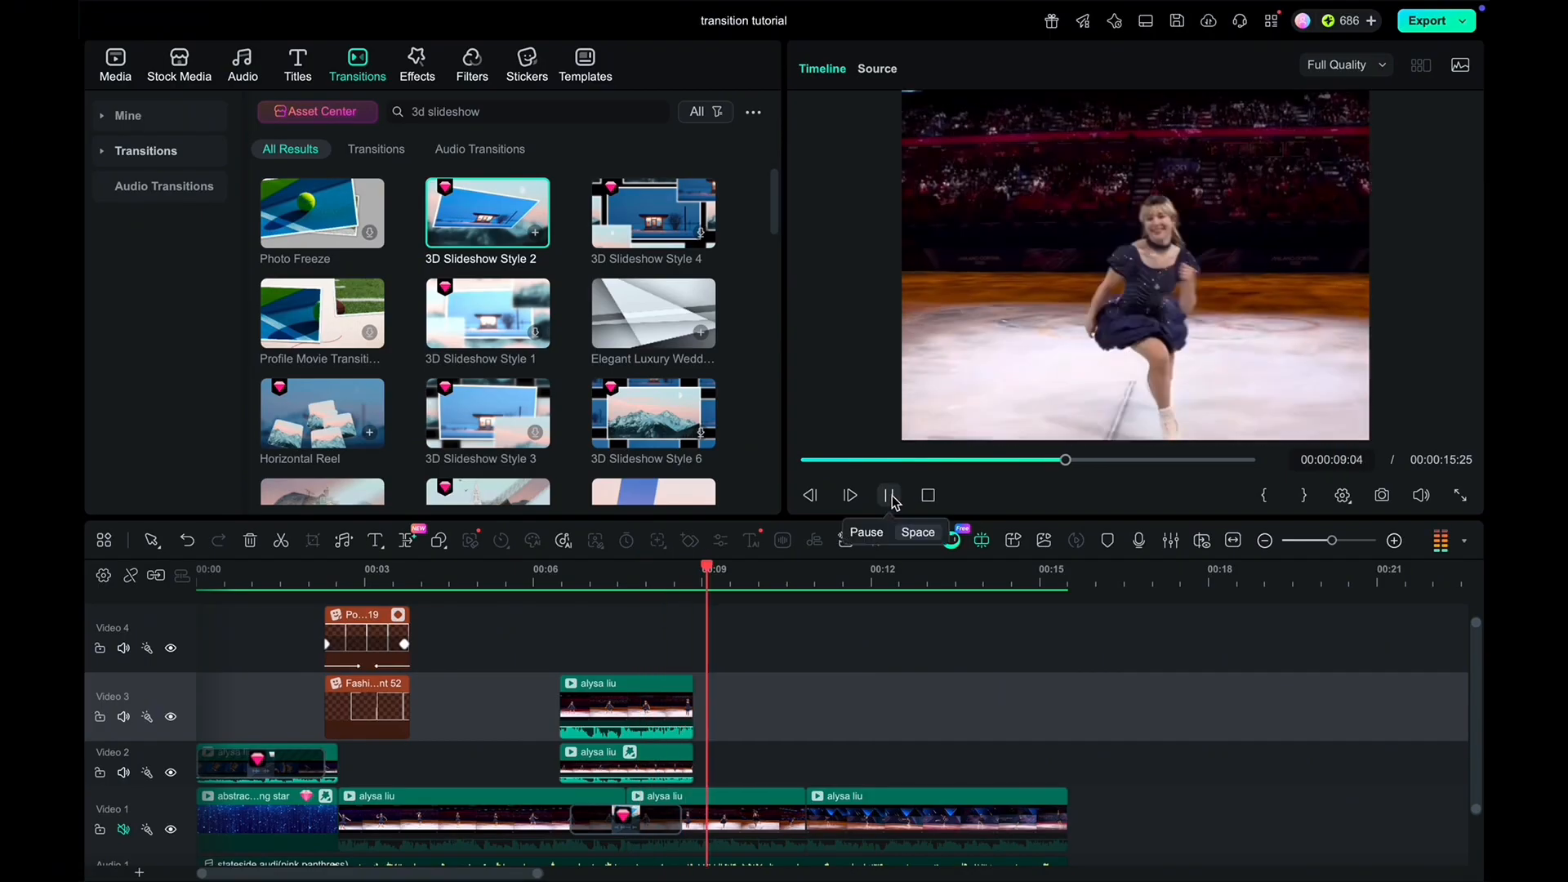
left_click(890, 495)
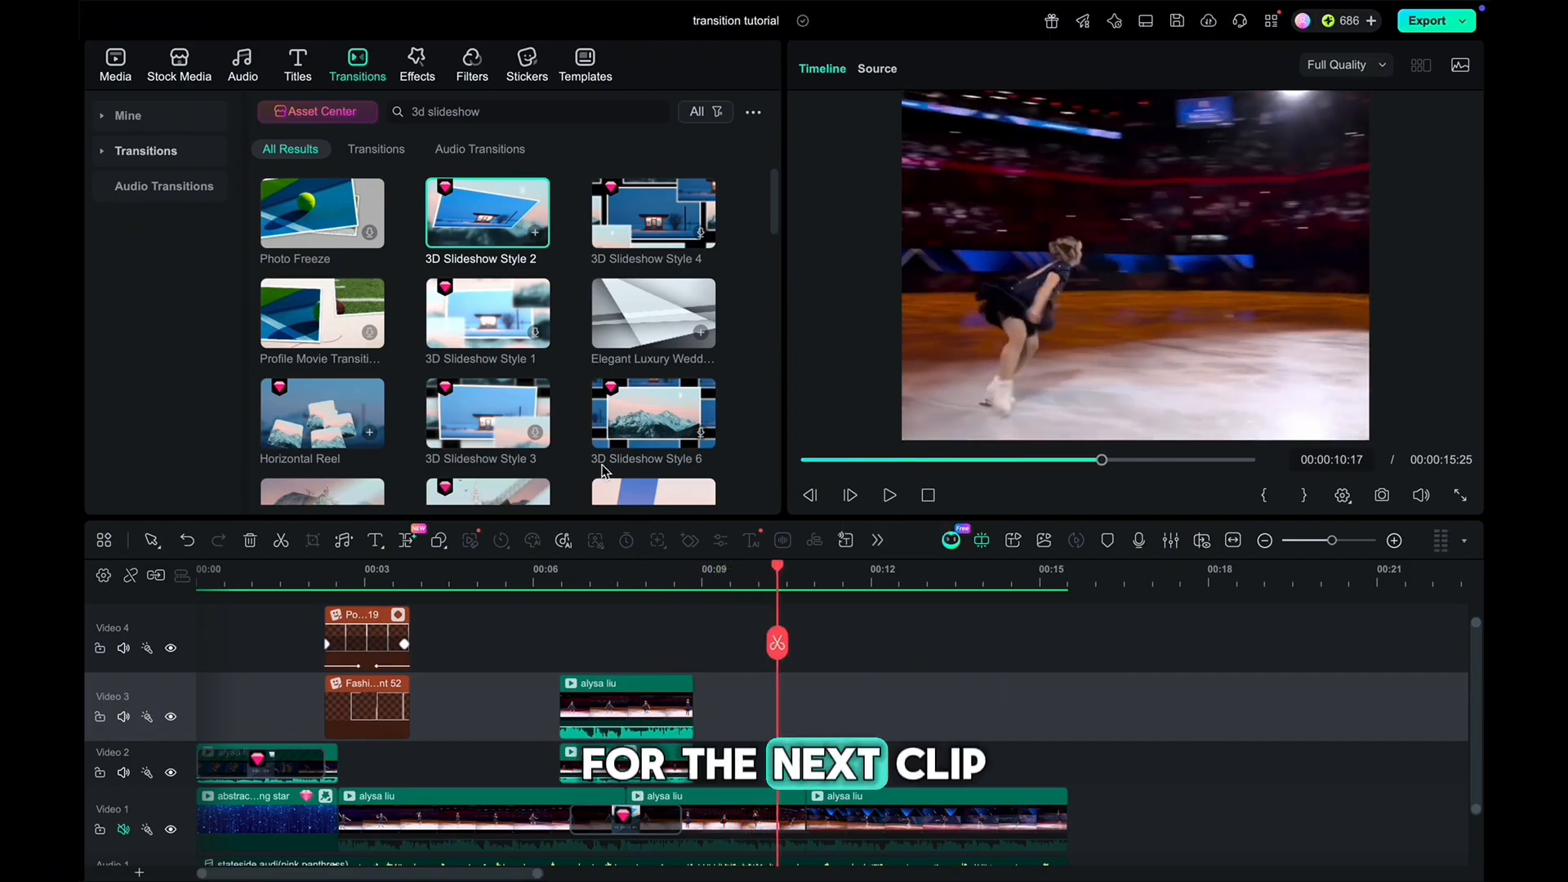
- Add the 3D Box Drop transition between the second and third skating clips on Video 1 and play it back
left_click(640, 116)
key("BackSpace")
key("BackSpace")
key("BackSpace")
key("BackSpace")
key("BackSpace")
key("BackSpace")
key("BackSpace")
key("BackSpace")
key("BackSpace")
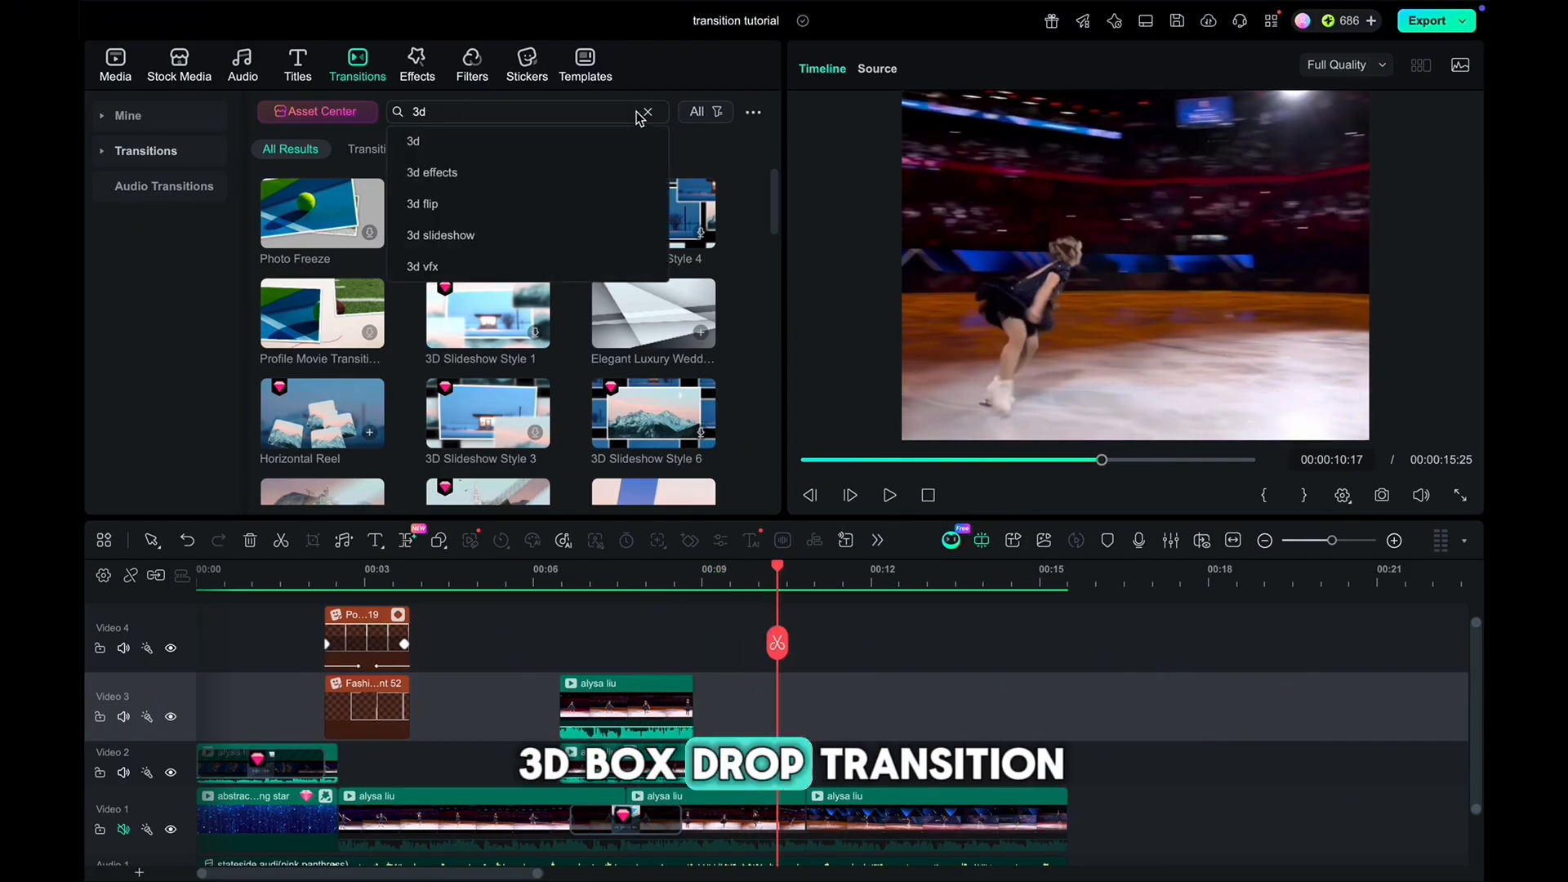
type("box drop")
key("Return")
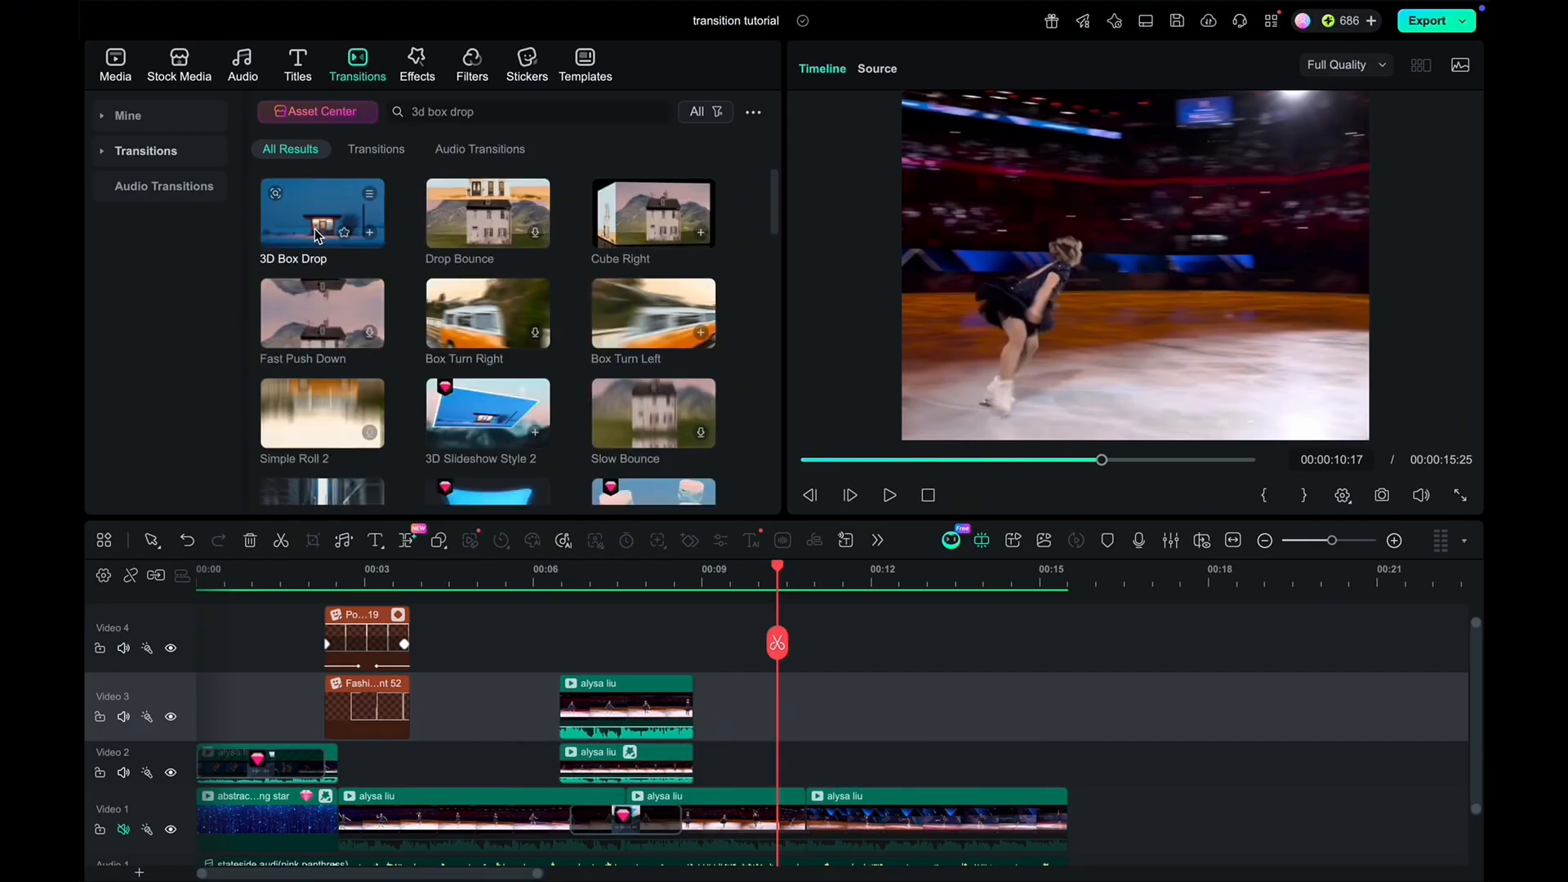
left_click_drag(792, 833, 794, 831)
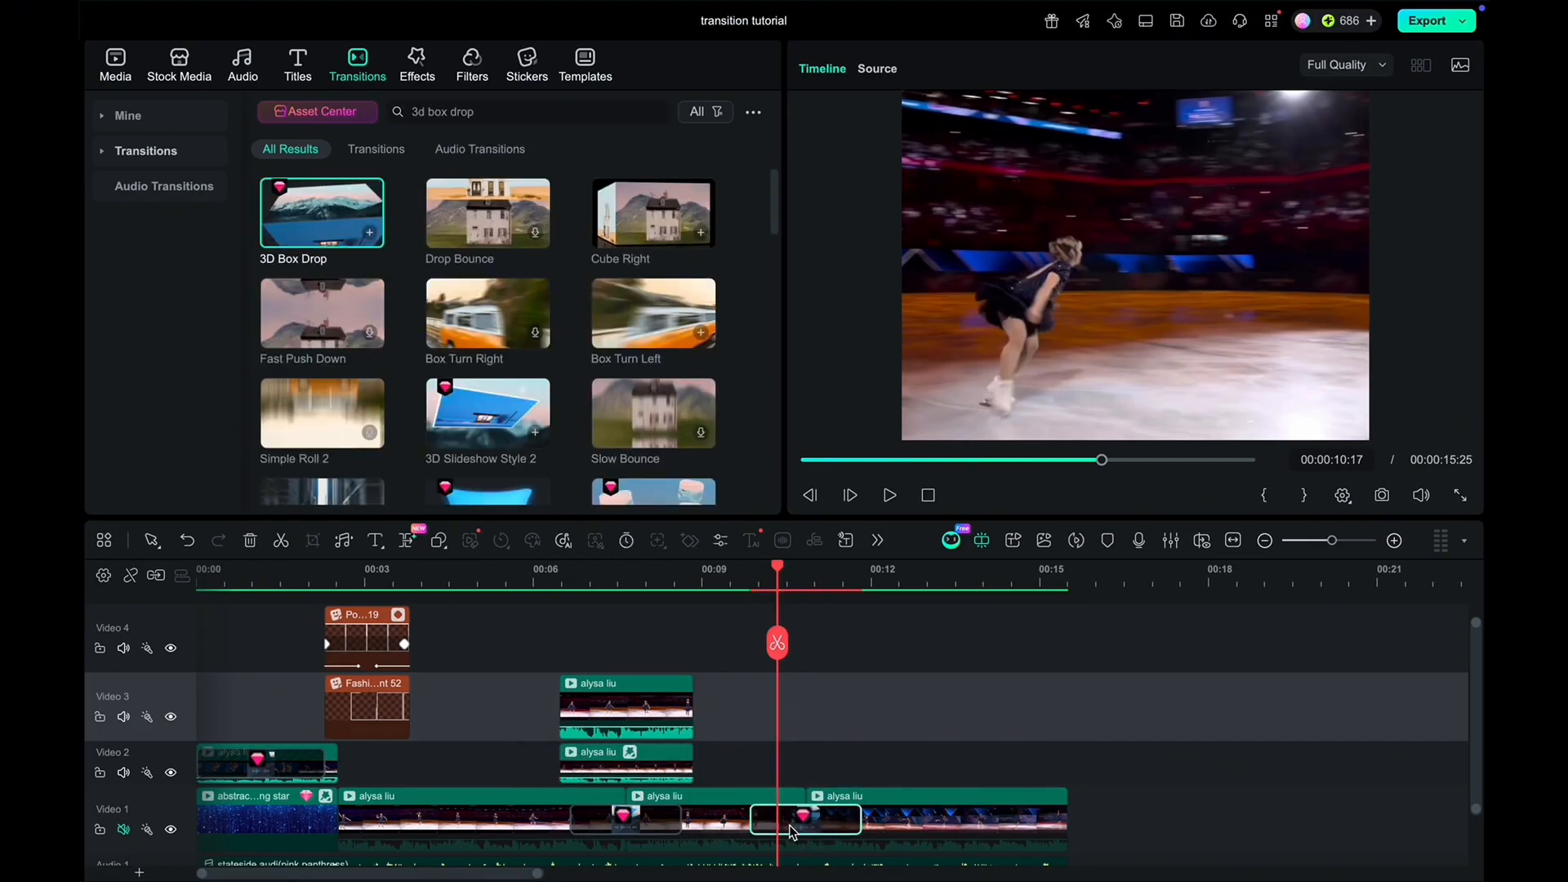
left_click(742, 762)
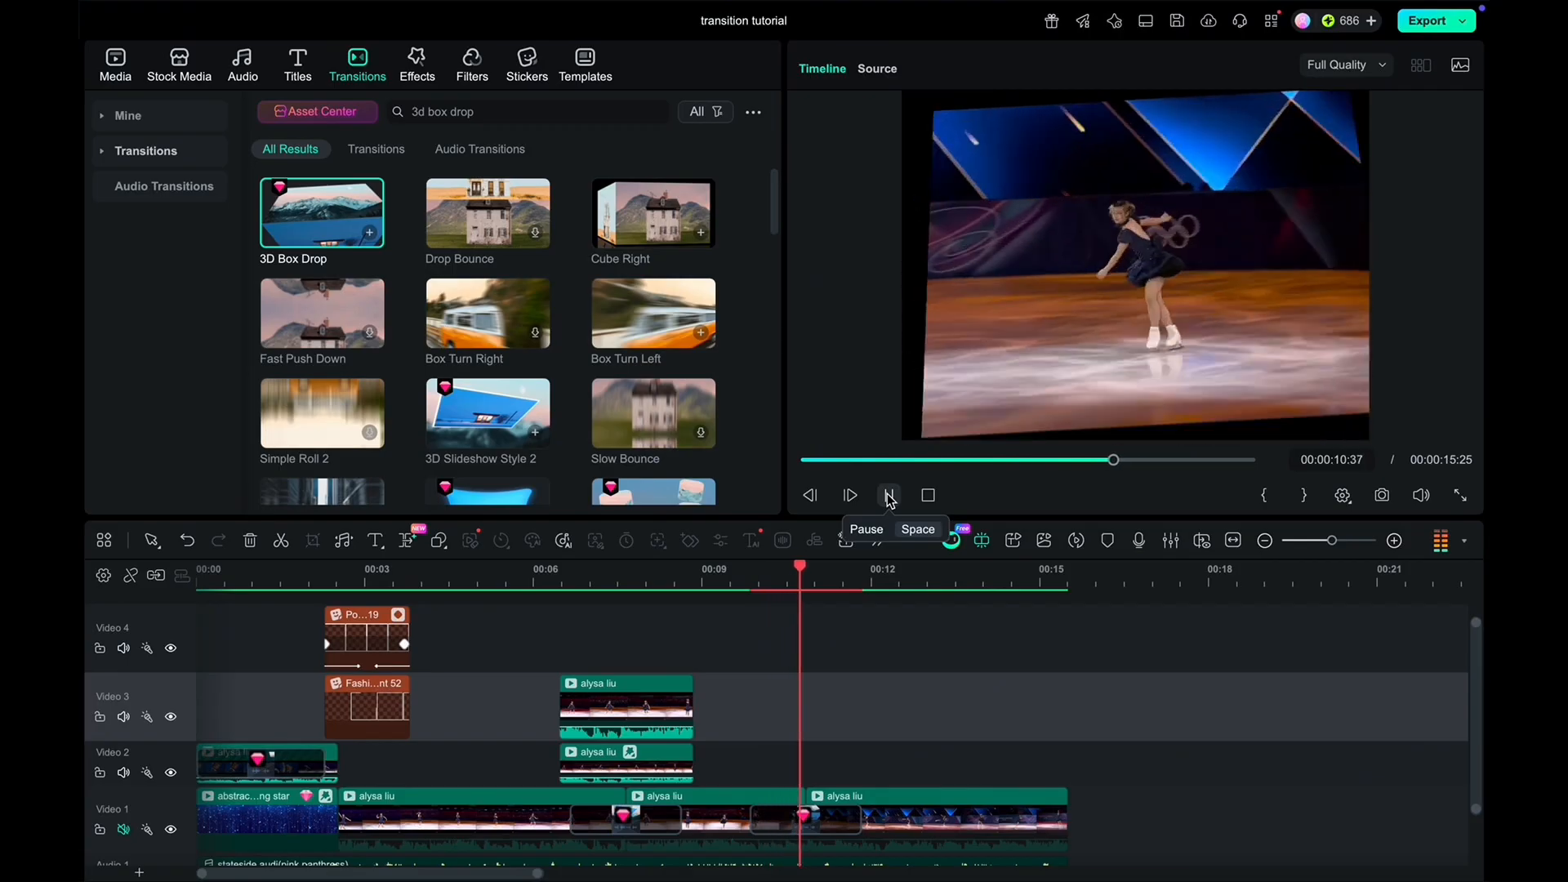
- Copy the last skating clip on Video 1 and paste it onto Video 2, aligned directly above the original
left_click(892, 821)
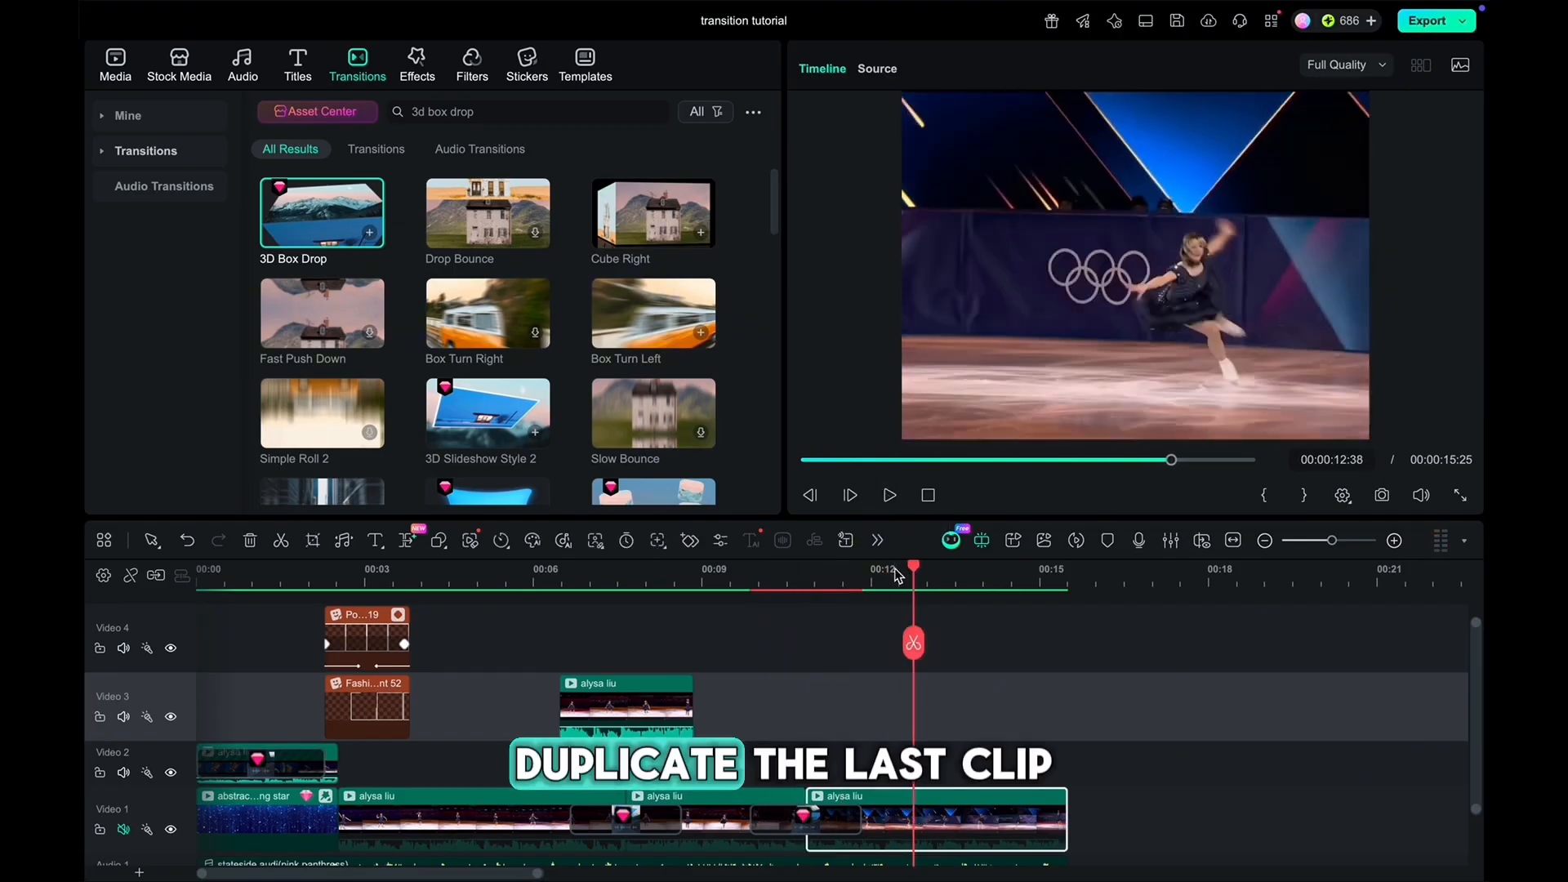
right_click(892, 820)
left_click(948, 49)
left_click(182, 761)
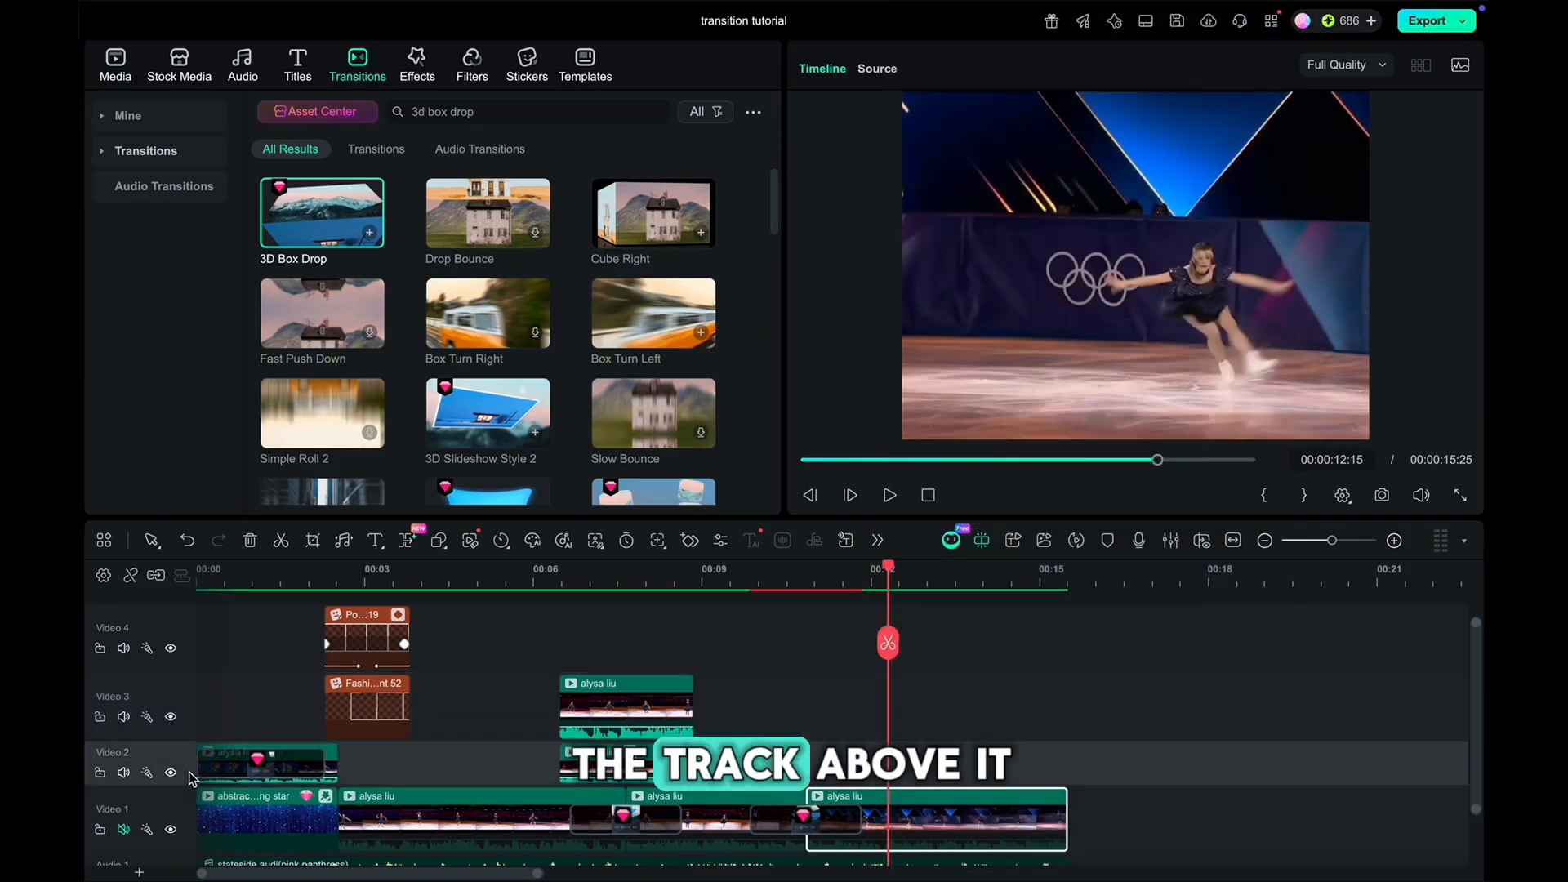
right_click(847, 764)
left_click(886, 498)
left_click_drag(944, 752, 862, 751)
left_click(857, 735)
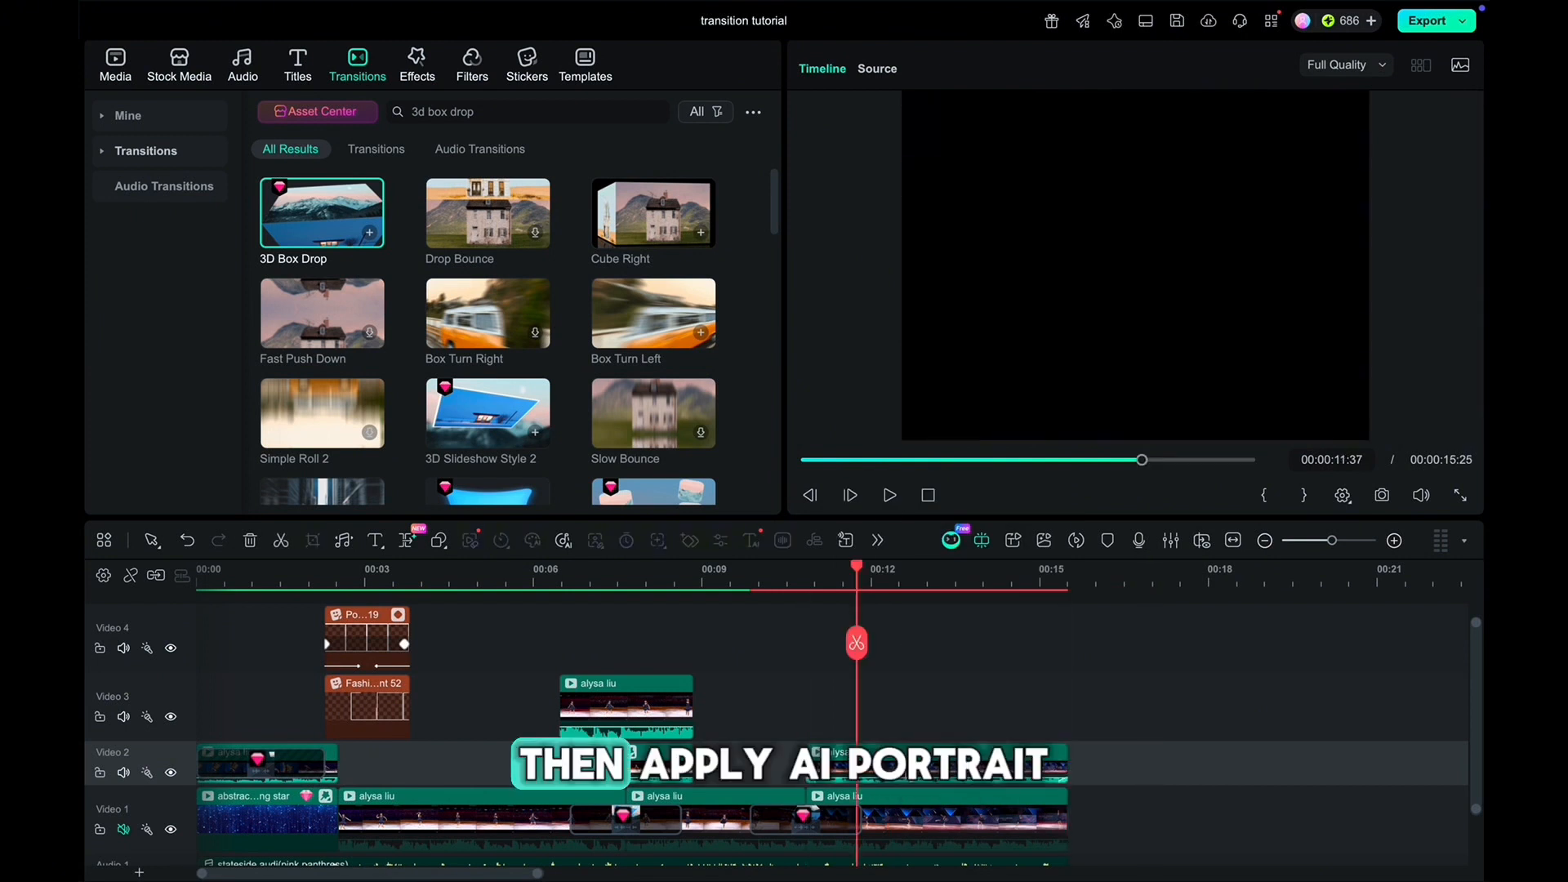
- Apply AI Portrait Cutout without an outline to the new Video 2 copy and split the last Video 1 clip at 00:00:13:04
double_click(891, 748)
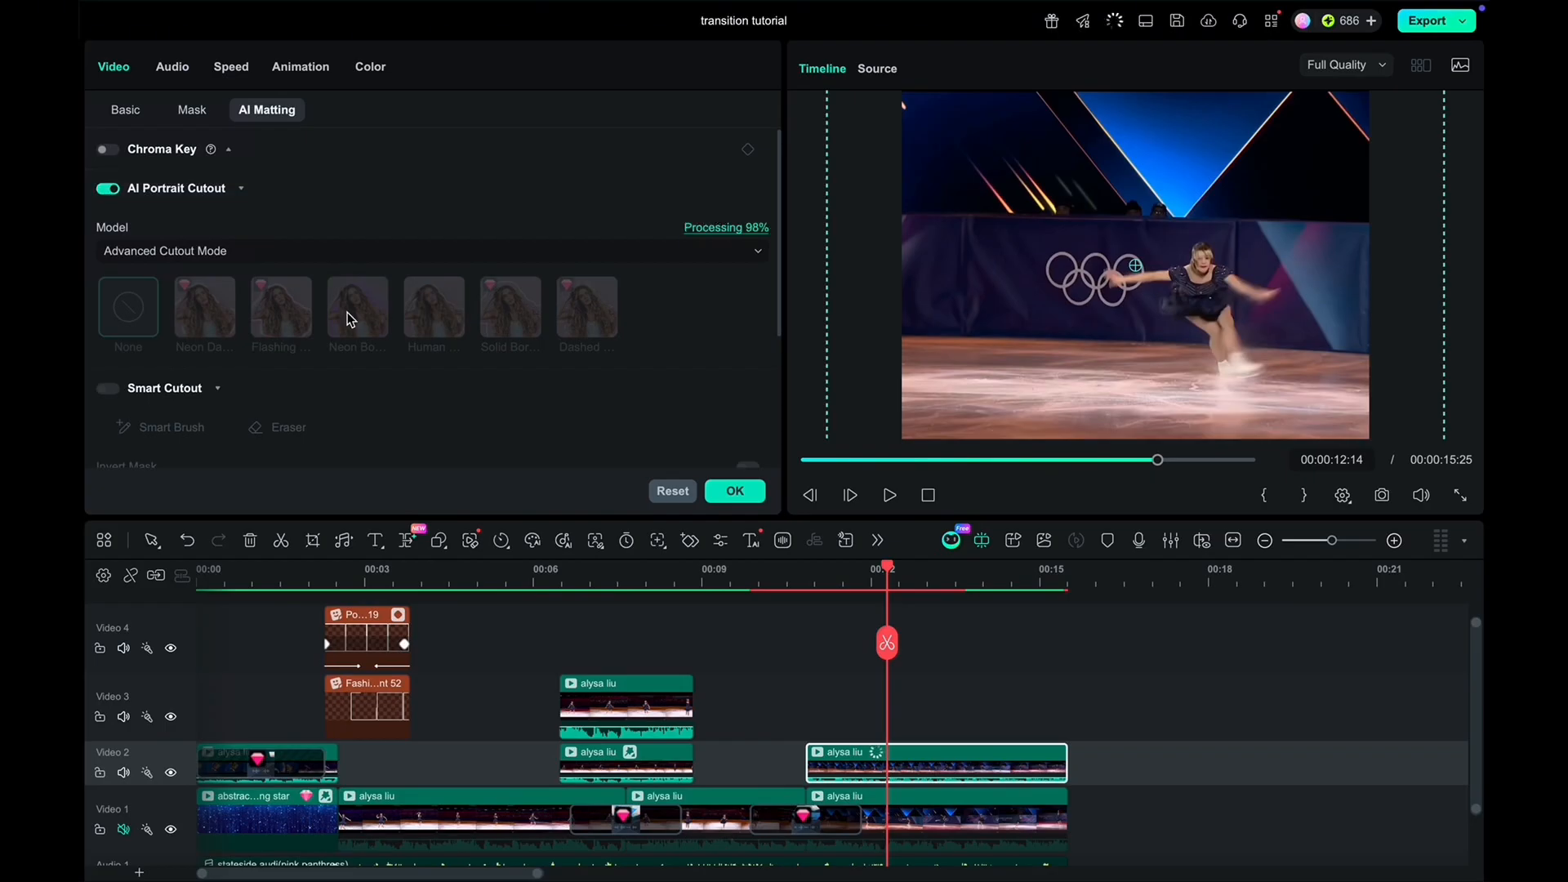
left_click(730, 495)
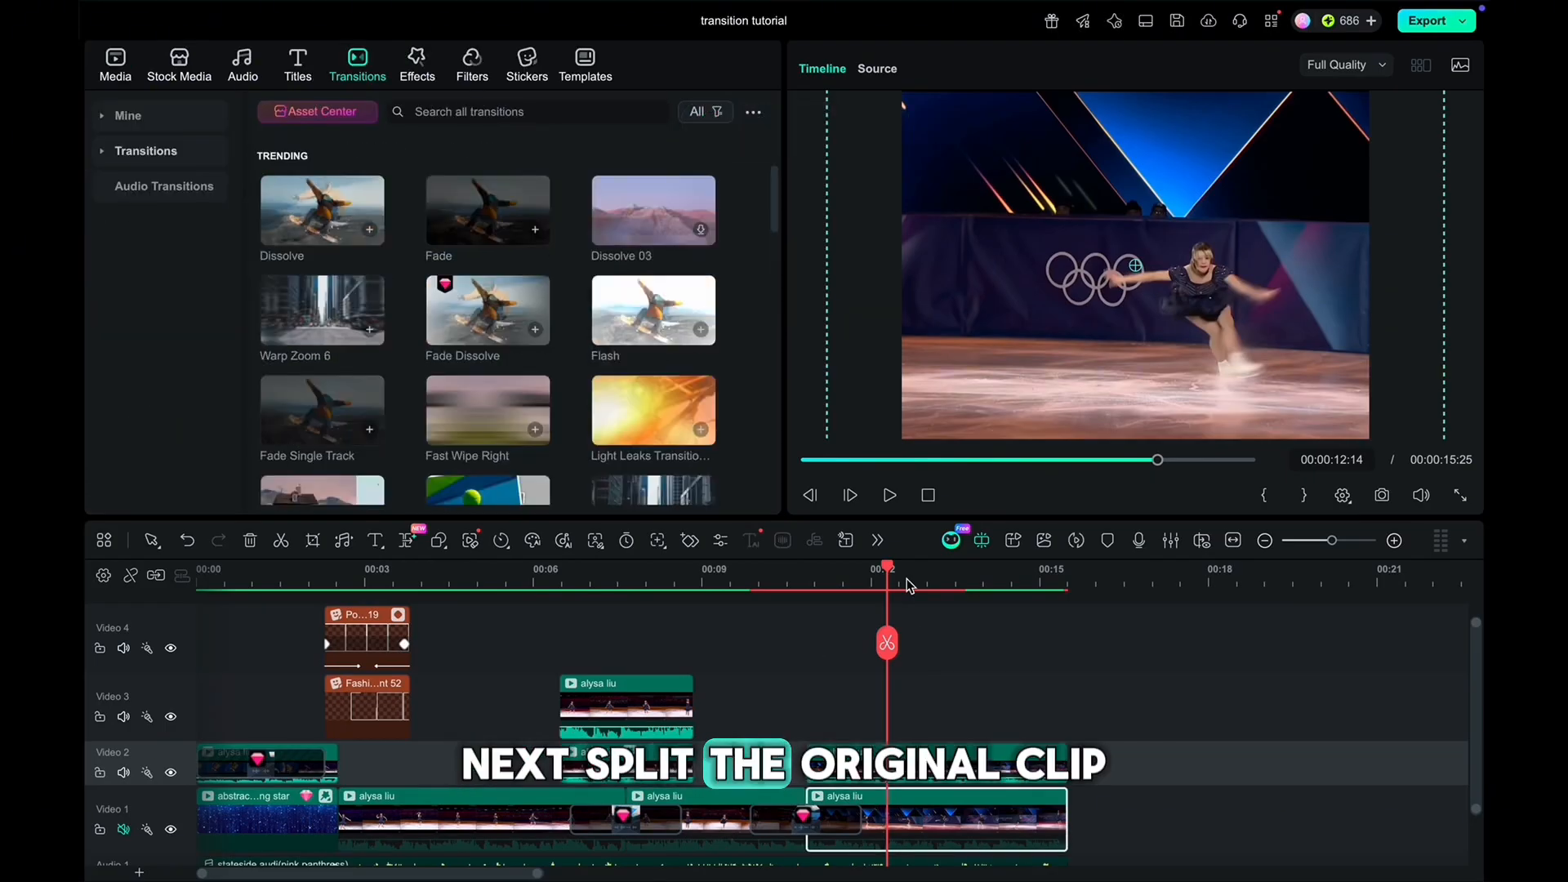
left_click_drag(888, 569, 932, 661)
left_click(935, 645)
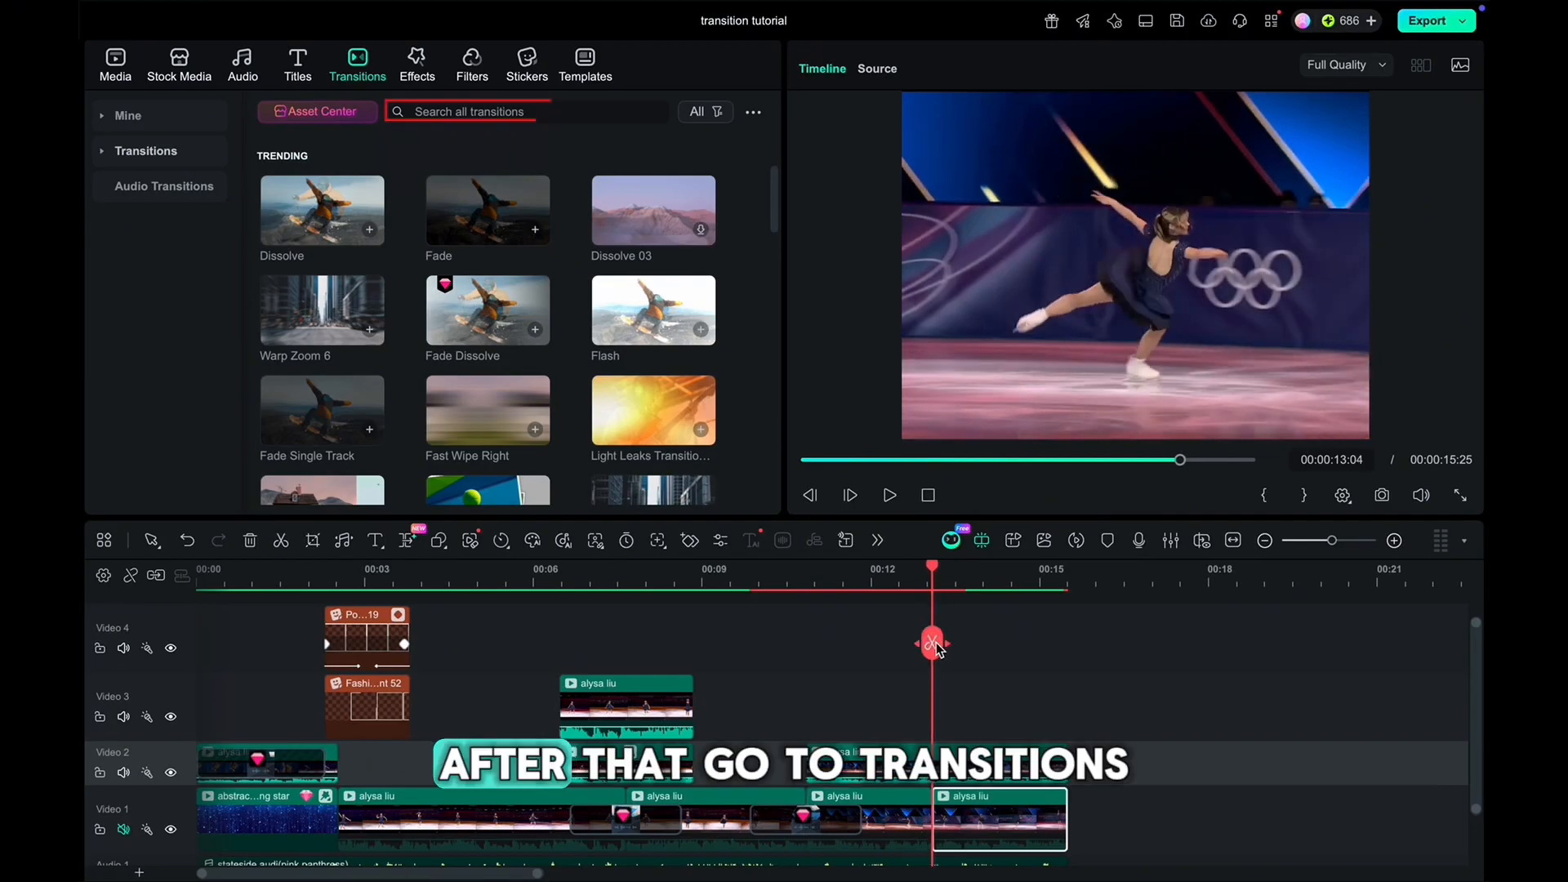
- Search the transitions for film frame, add Film Frame 1 between the last two skating clips on Video 1, and play it back
left_click(580, 117)
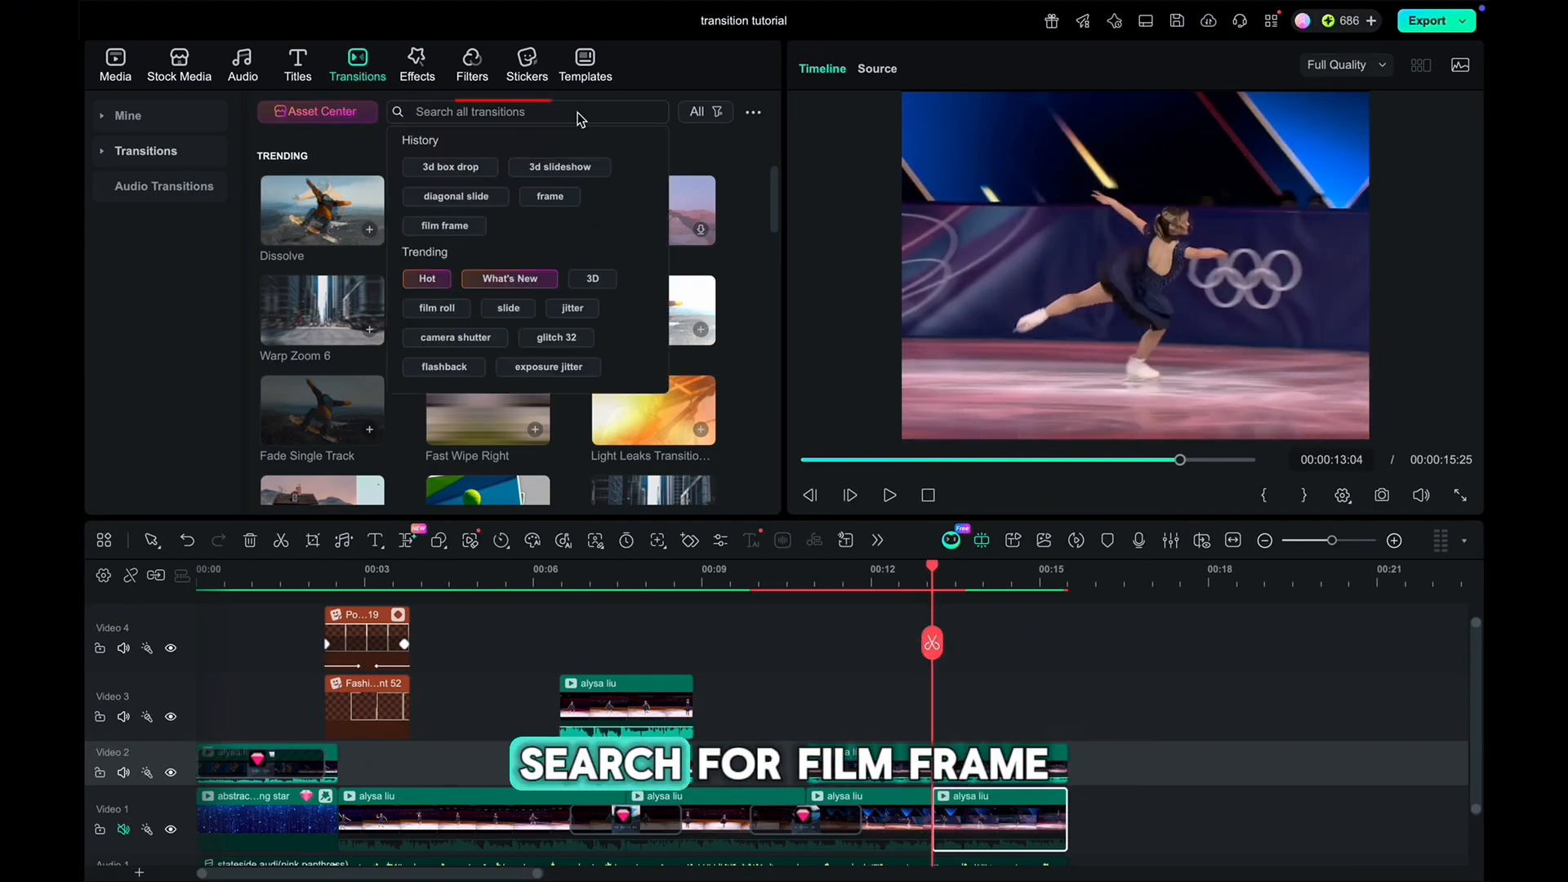
type("film frame")
key("Return")
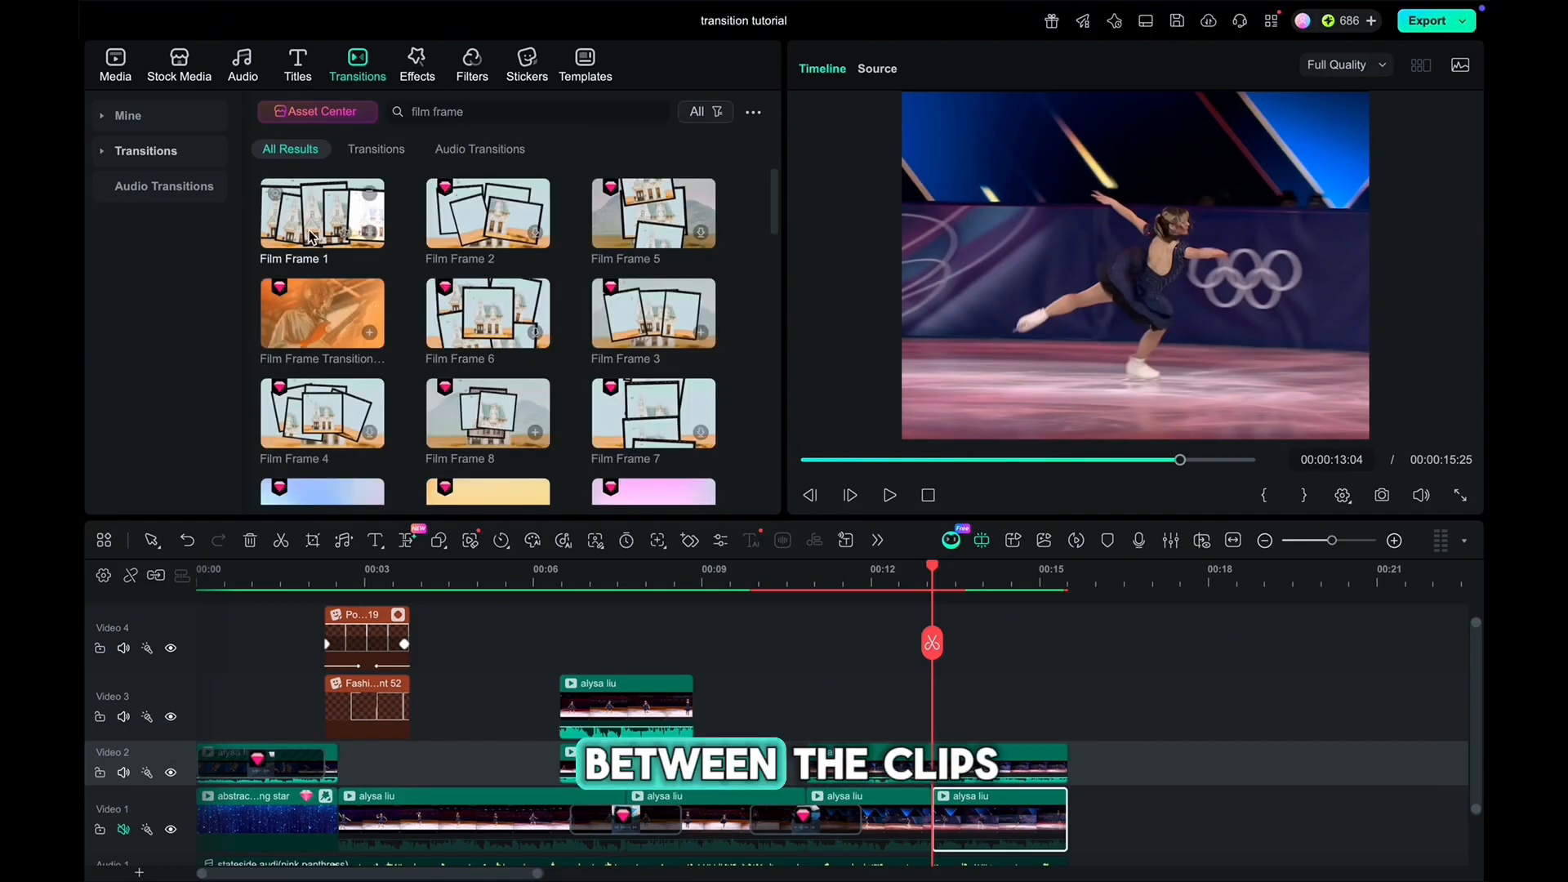
left_click_drag(338, 239, 873, 786)
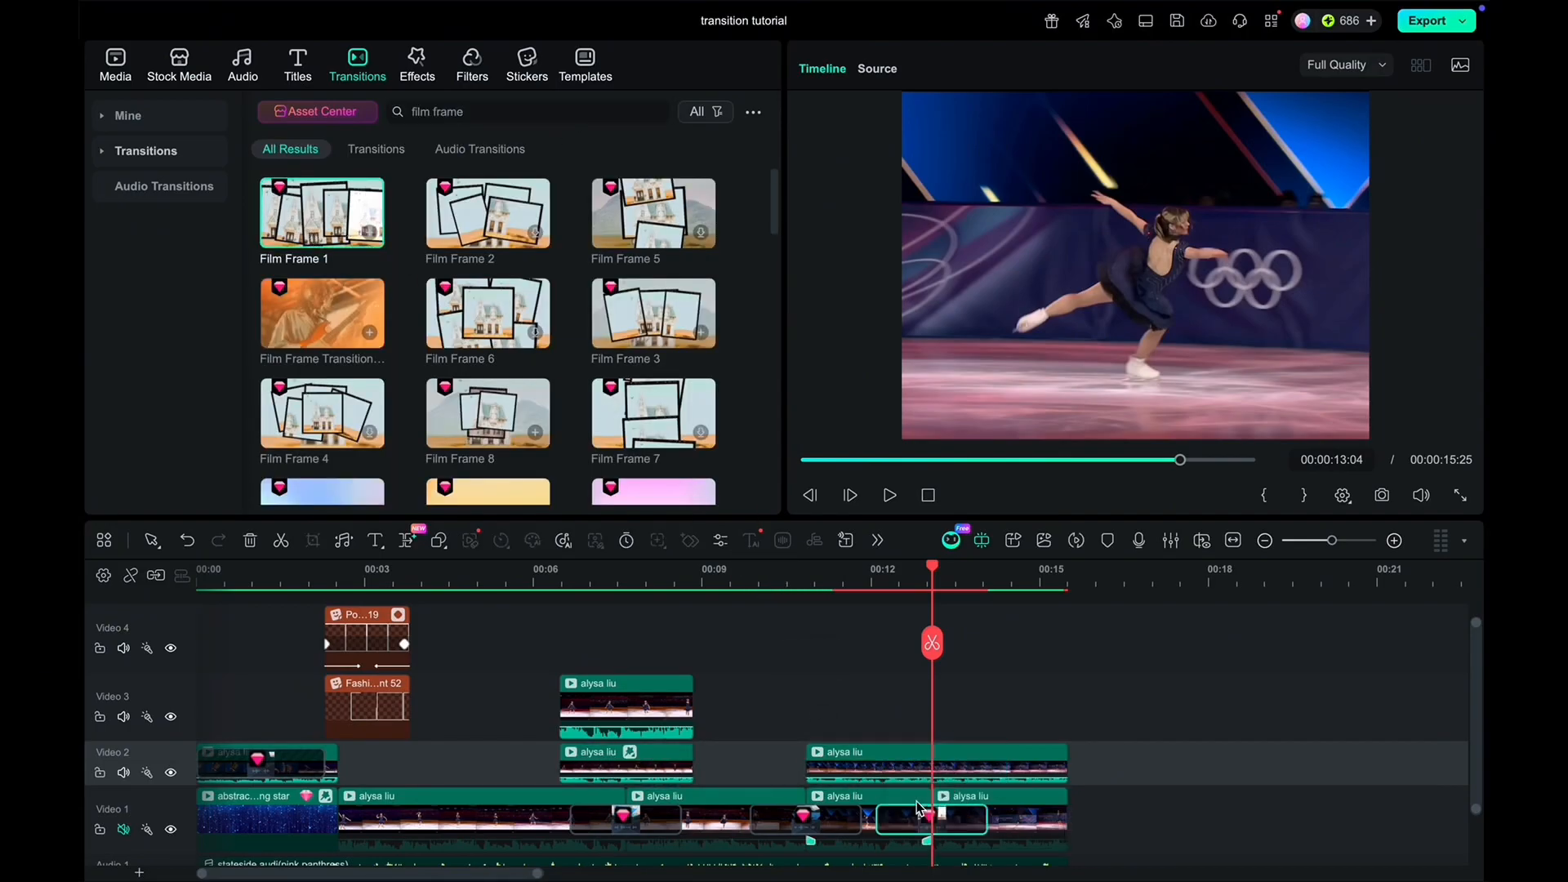
left_click(852, 594)
key("space")
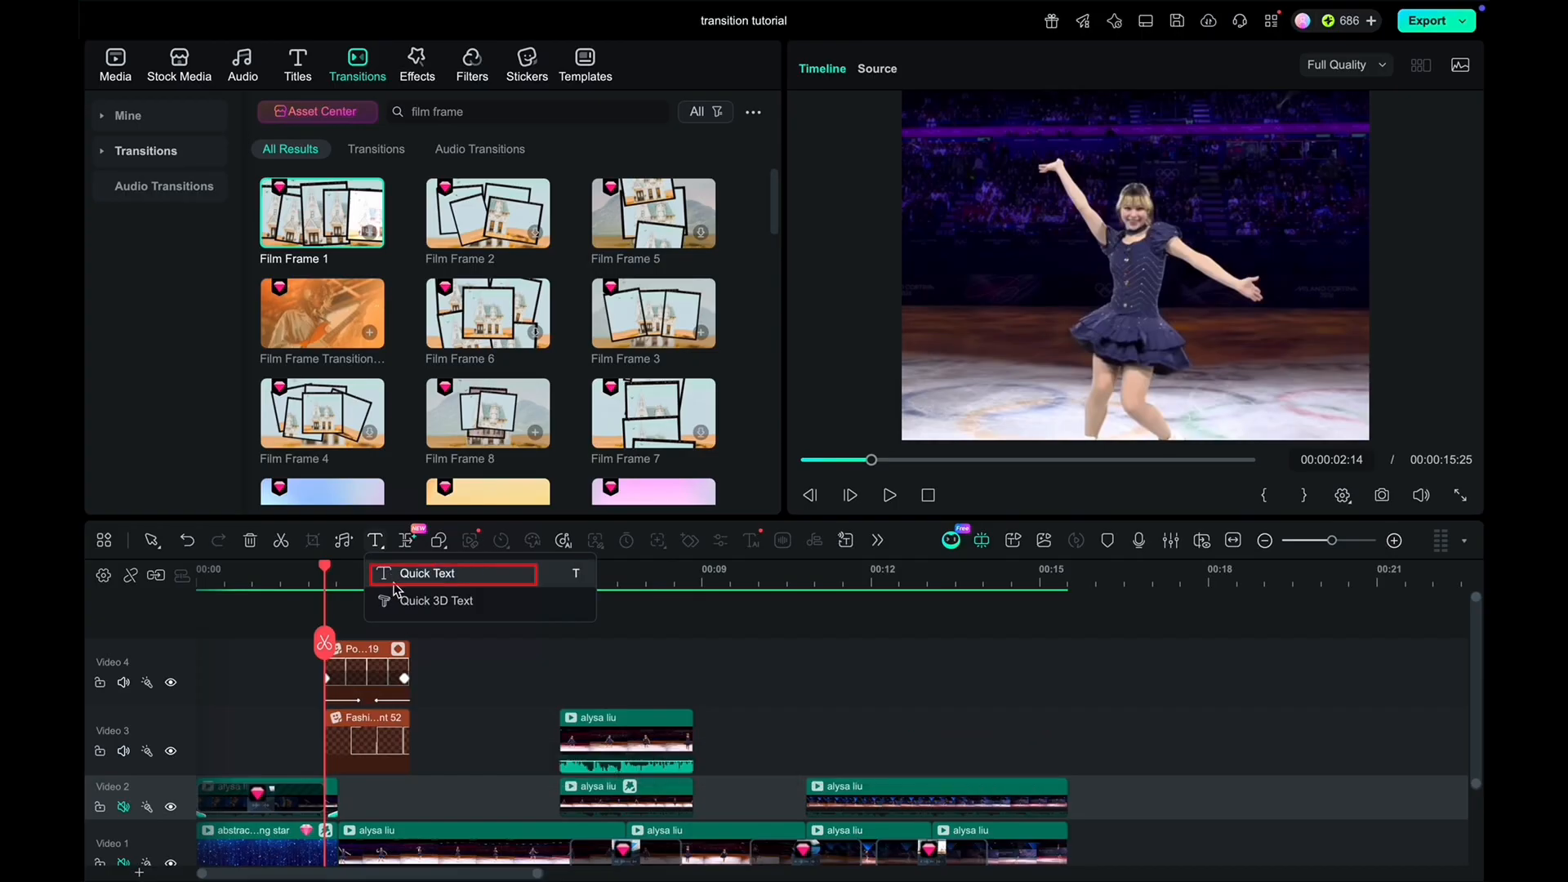
- Add a quick text title above Video 4 at 00:00:02:14 and set its wording to "I'M"
left_click(395, 578)
double_click(363, 649)
type("Te")
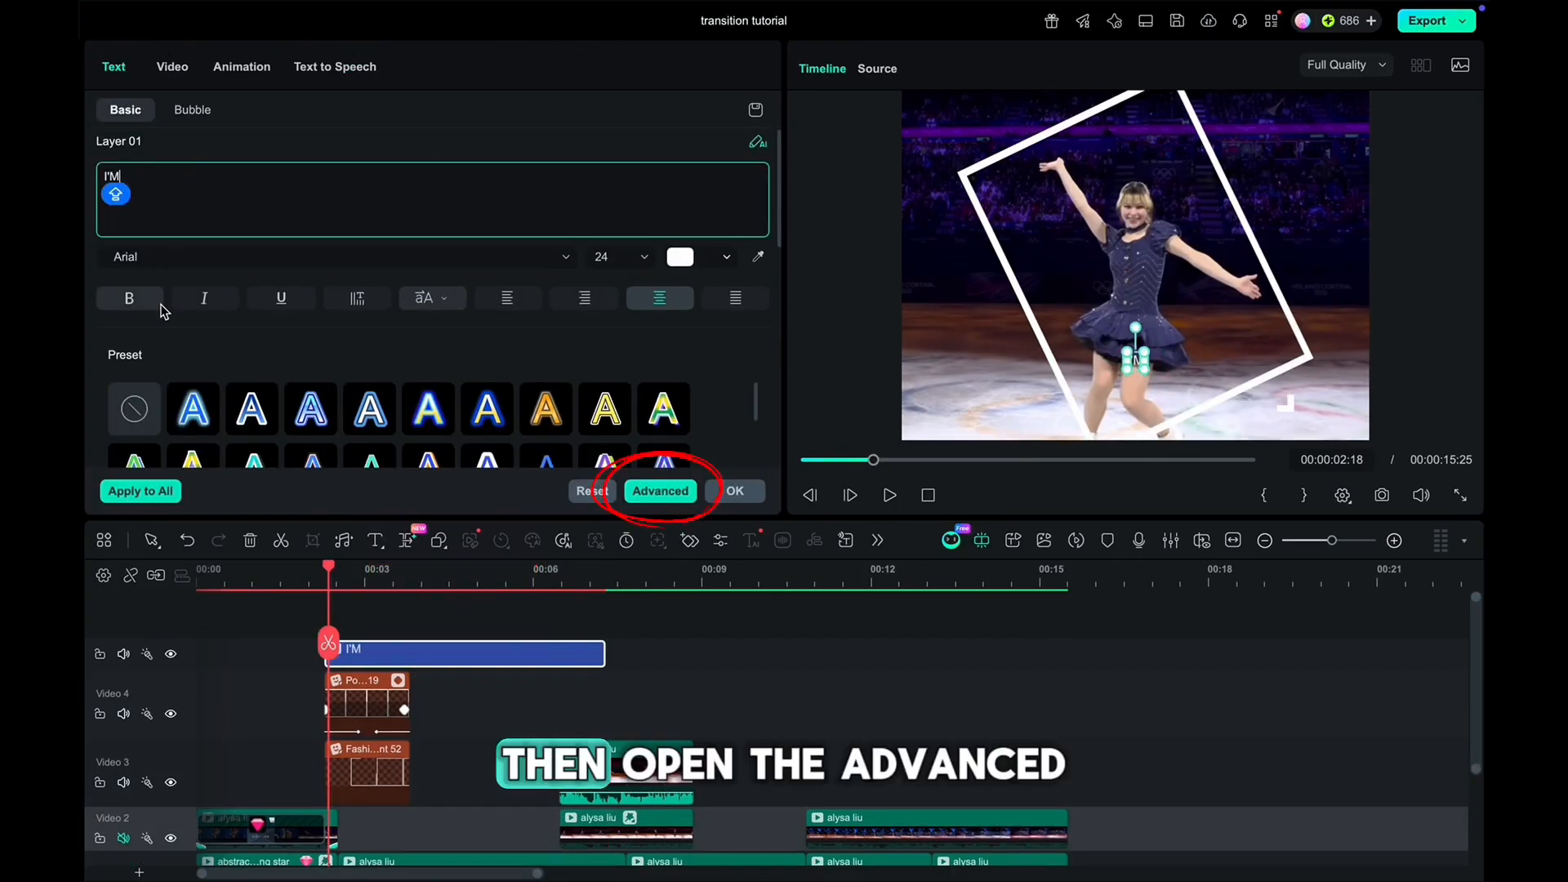
- Open advanced text editing for the "I'M" title and set its font to Avenir Next Bold
left_click(664, 492)
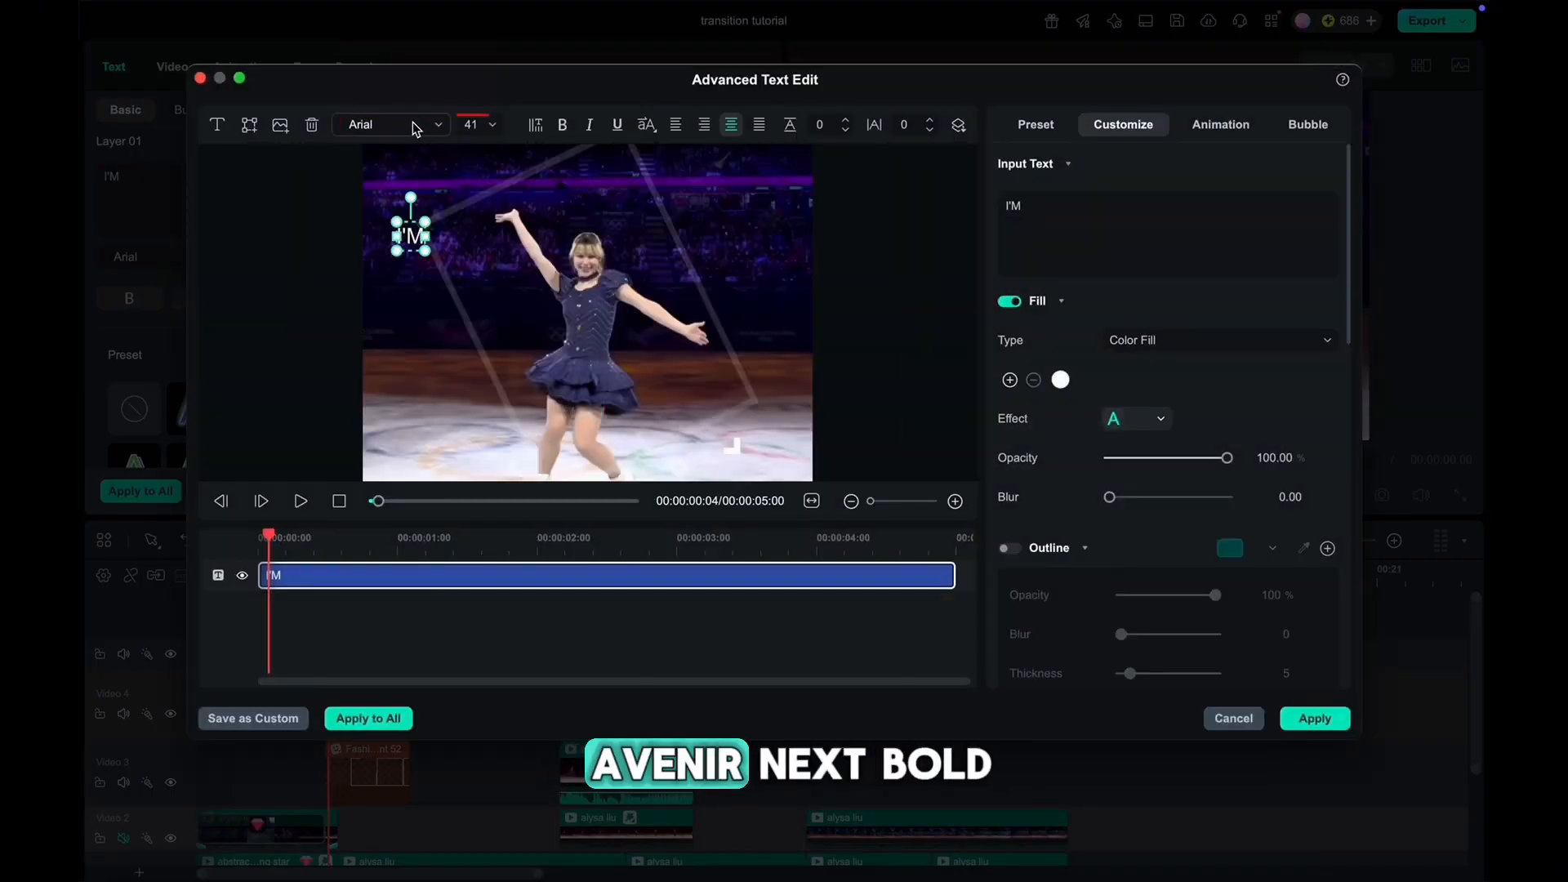
left_click(415, 127)
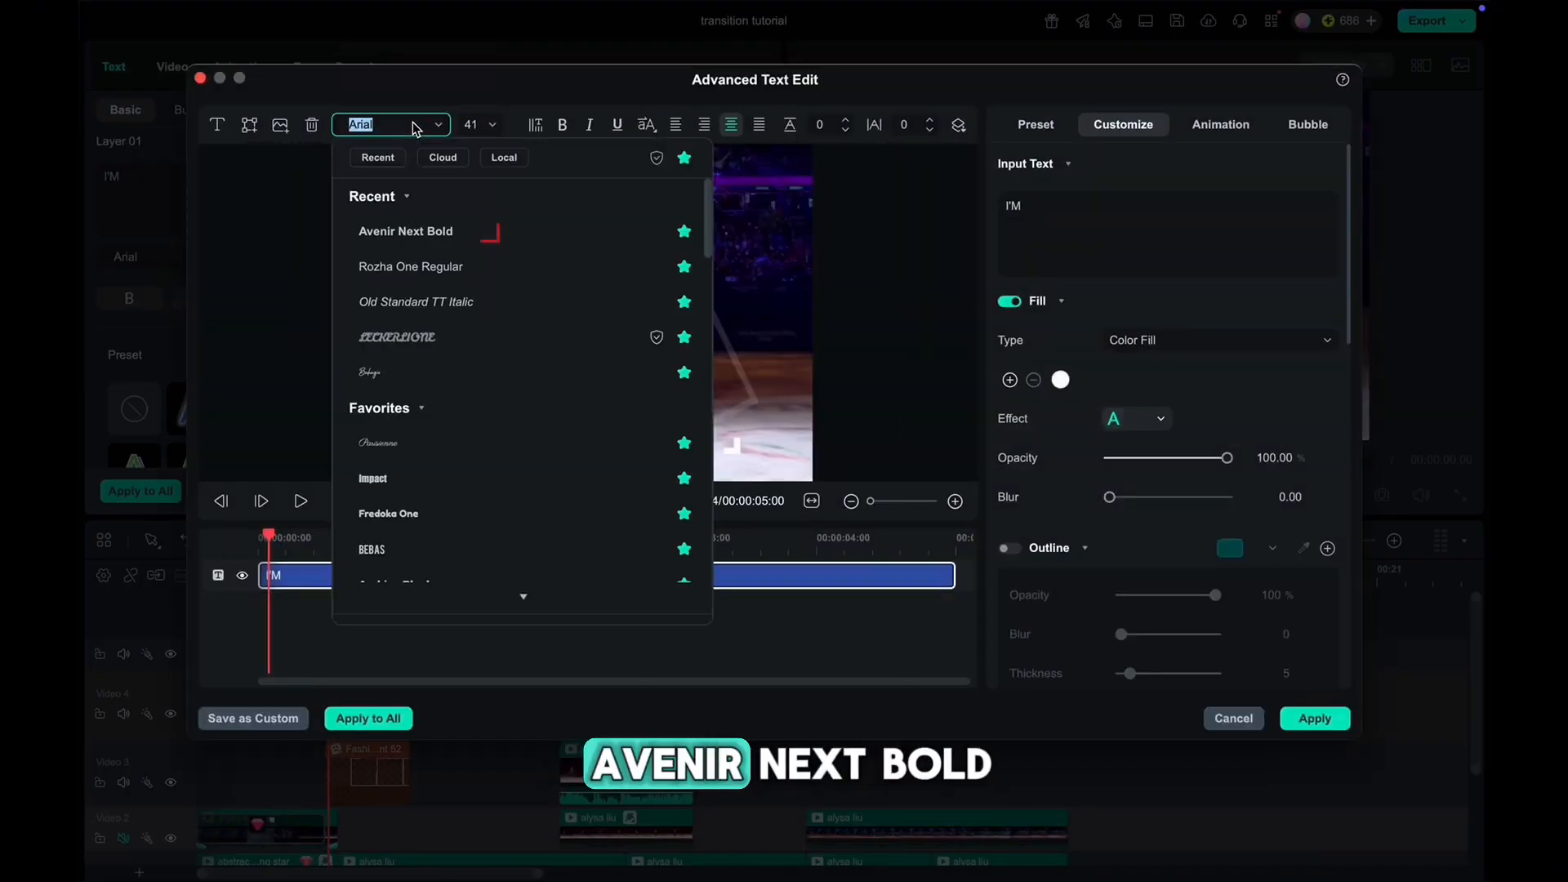
left_click(480, 237)
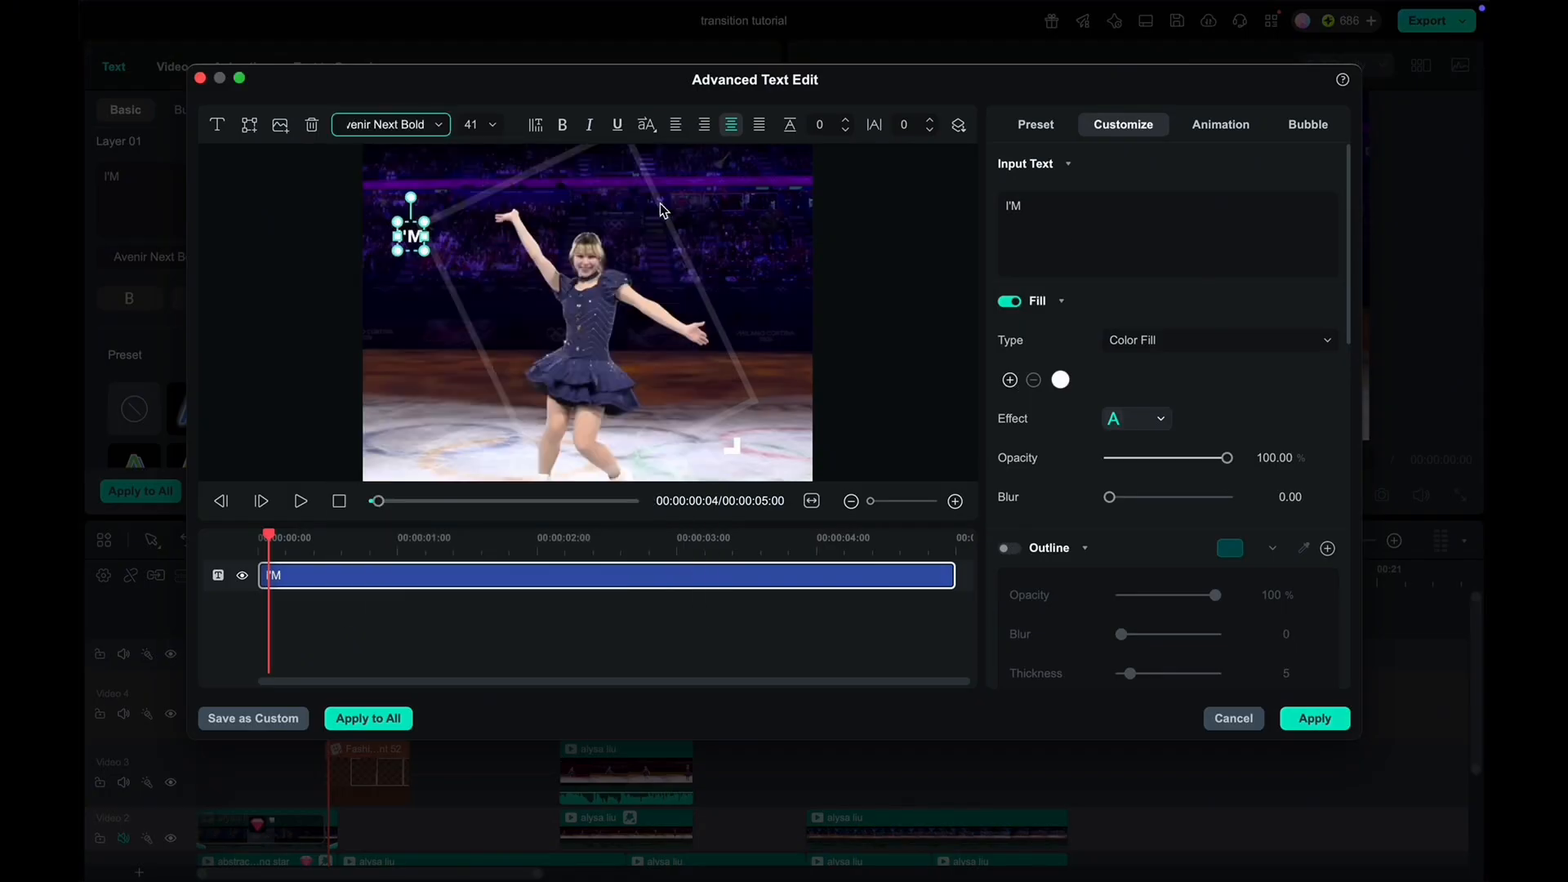
- Enable a black shadow on the "I'M" title and apply the advanced text edits
left_click_drag(1346, 261, 1359, 400)
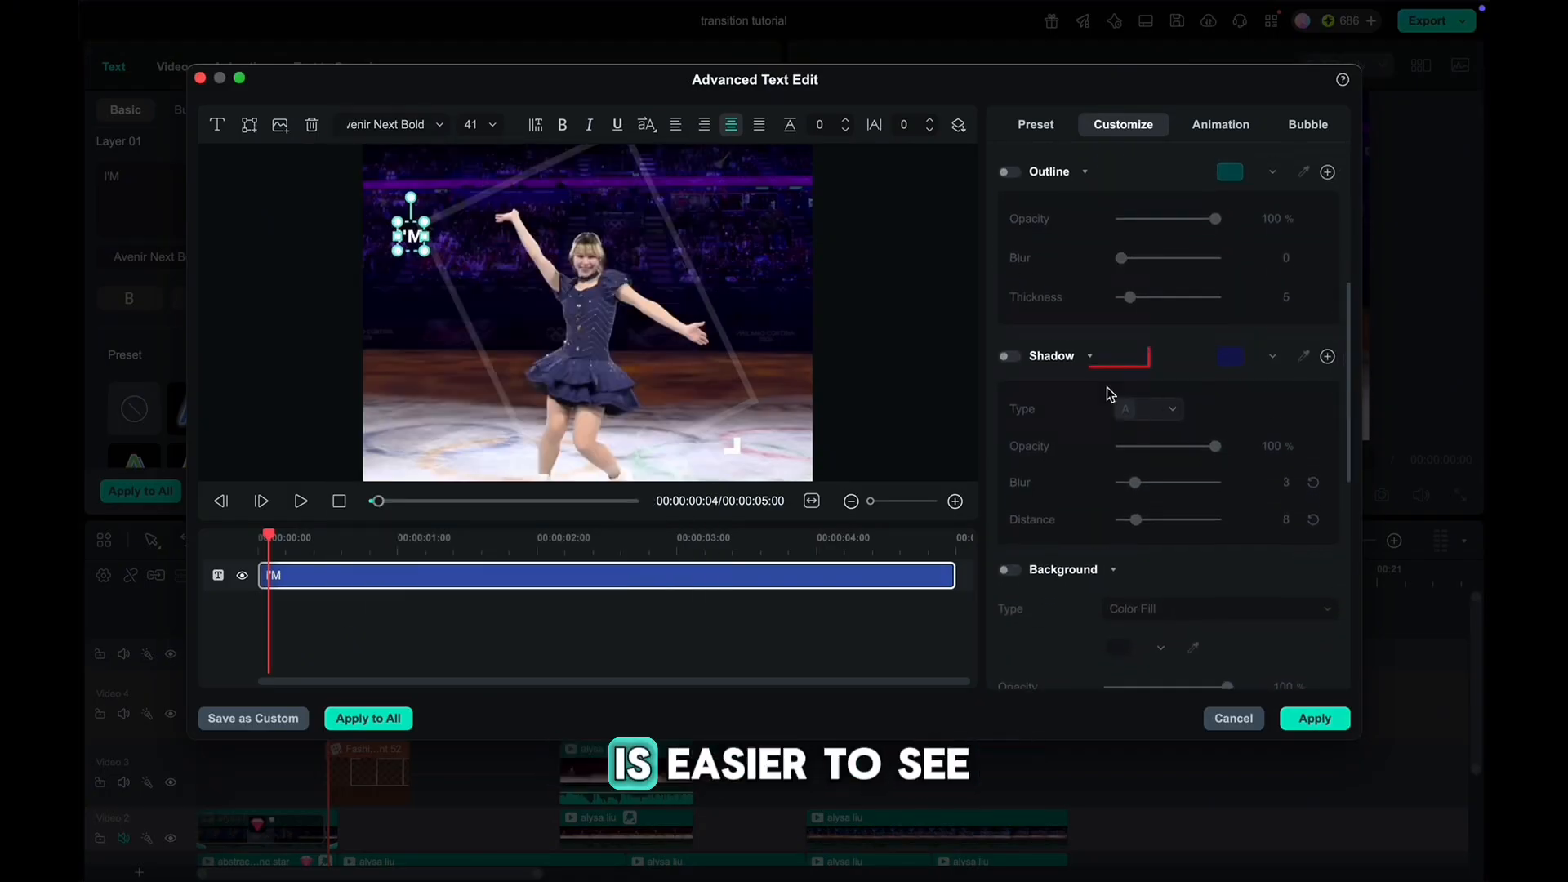
left_click(1007, 356)
left_click(1233, 356)
left_click(1225, 482)
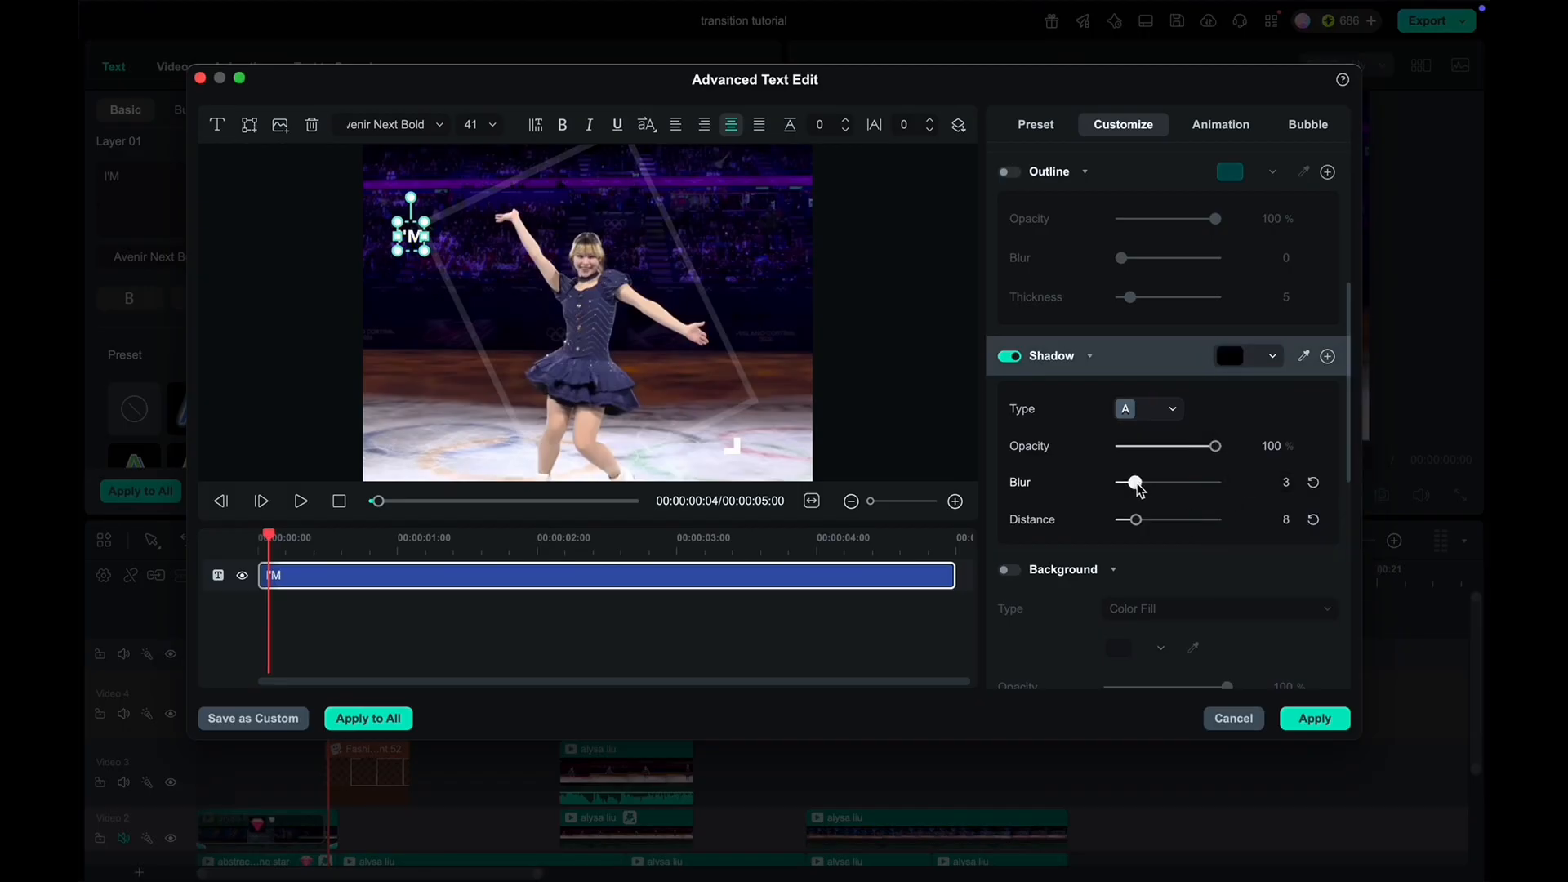
left_click(1313, 718)
- Duplicate the "I'M" title as "FREEZING" below it in the frame, using the Rozha One Regular font and a light blue color
right_click(350, 649)
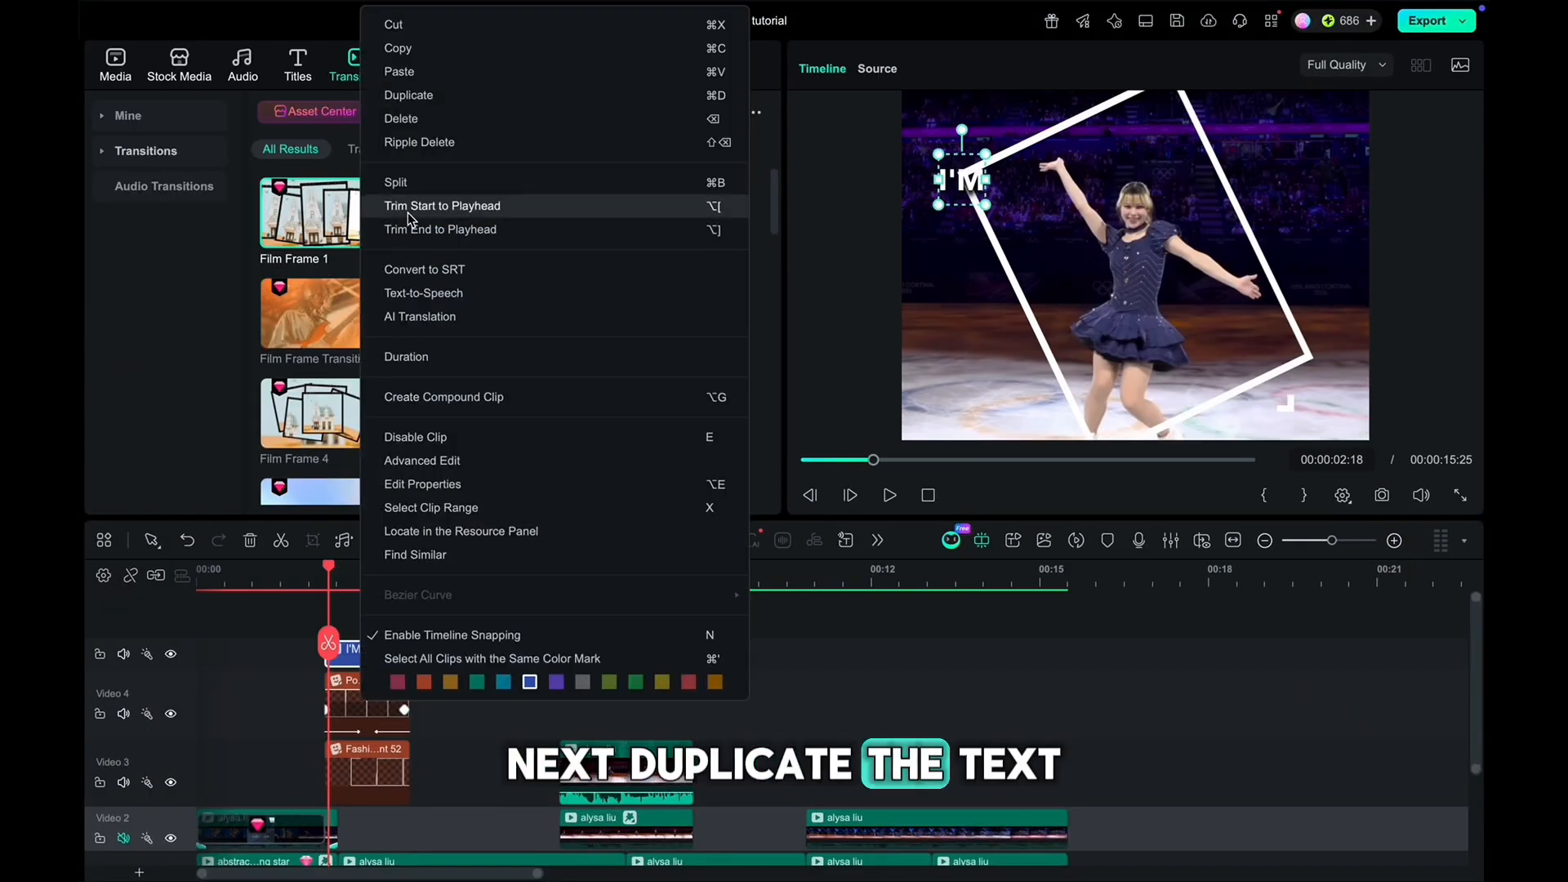
left_click(398, 96)
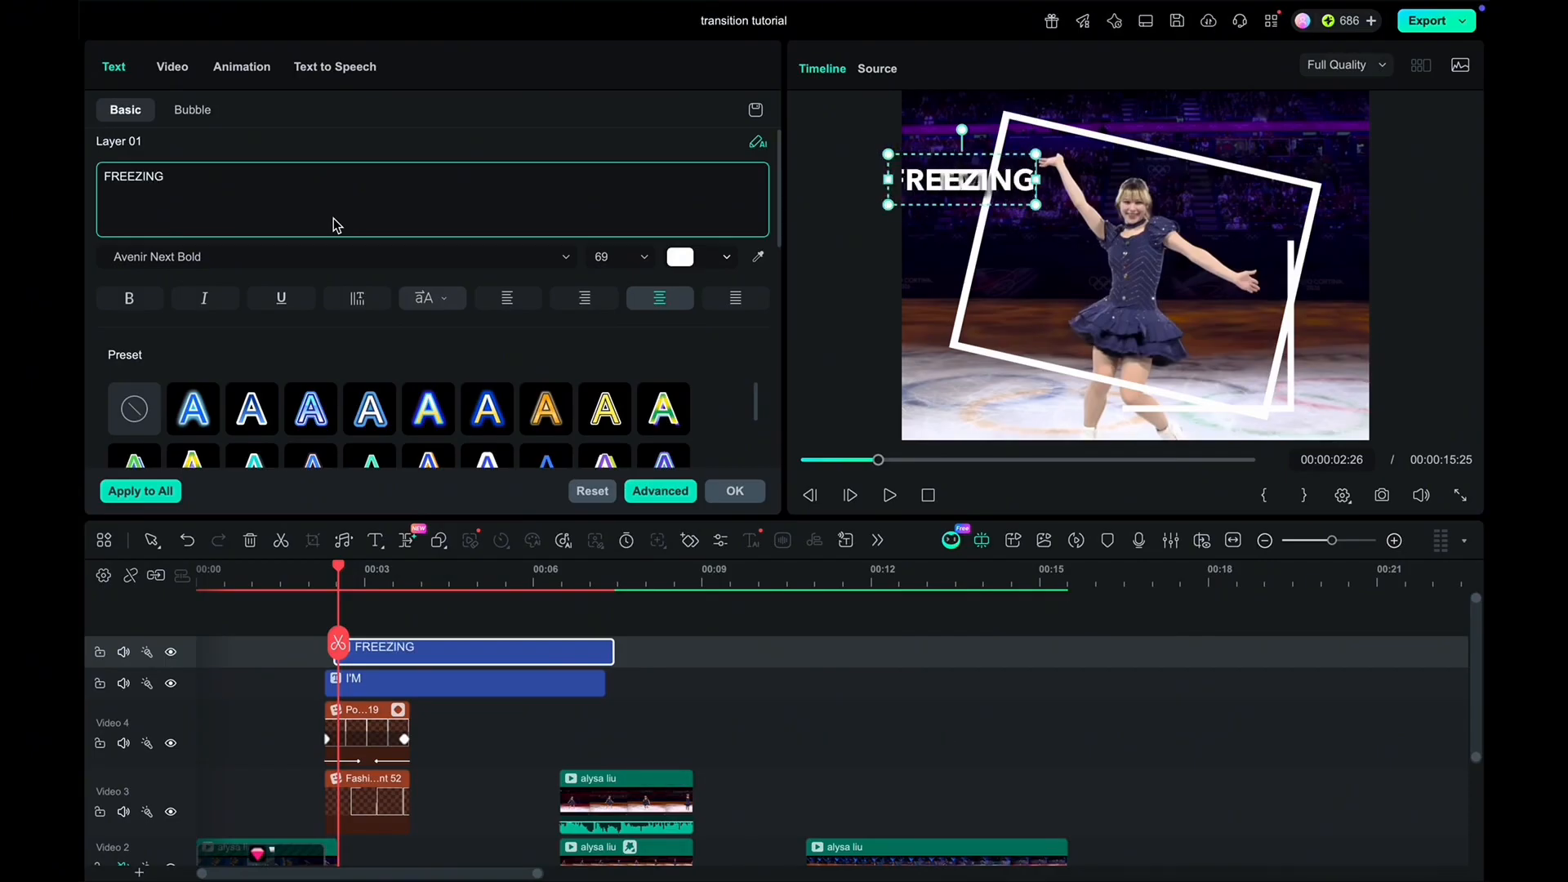
left_click(219, 259)
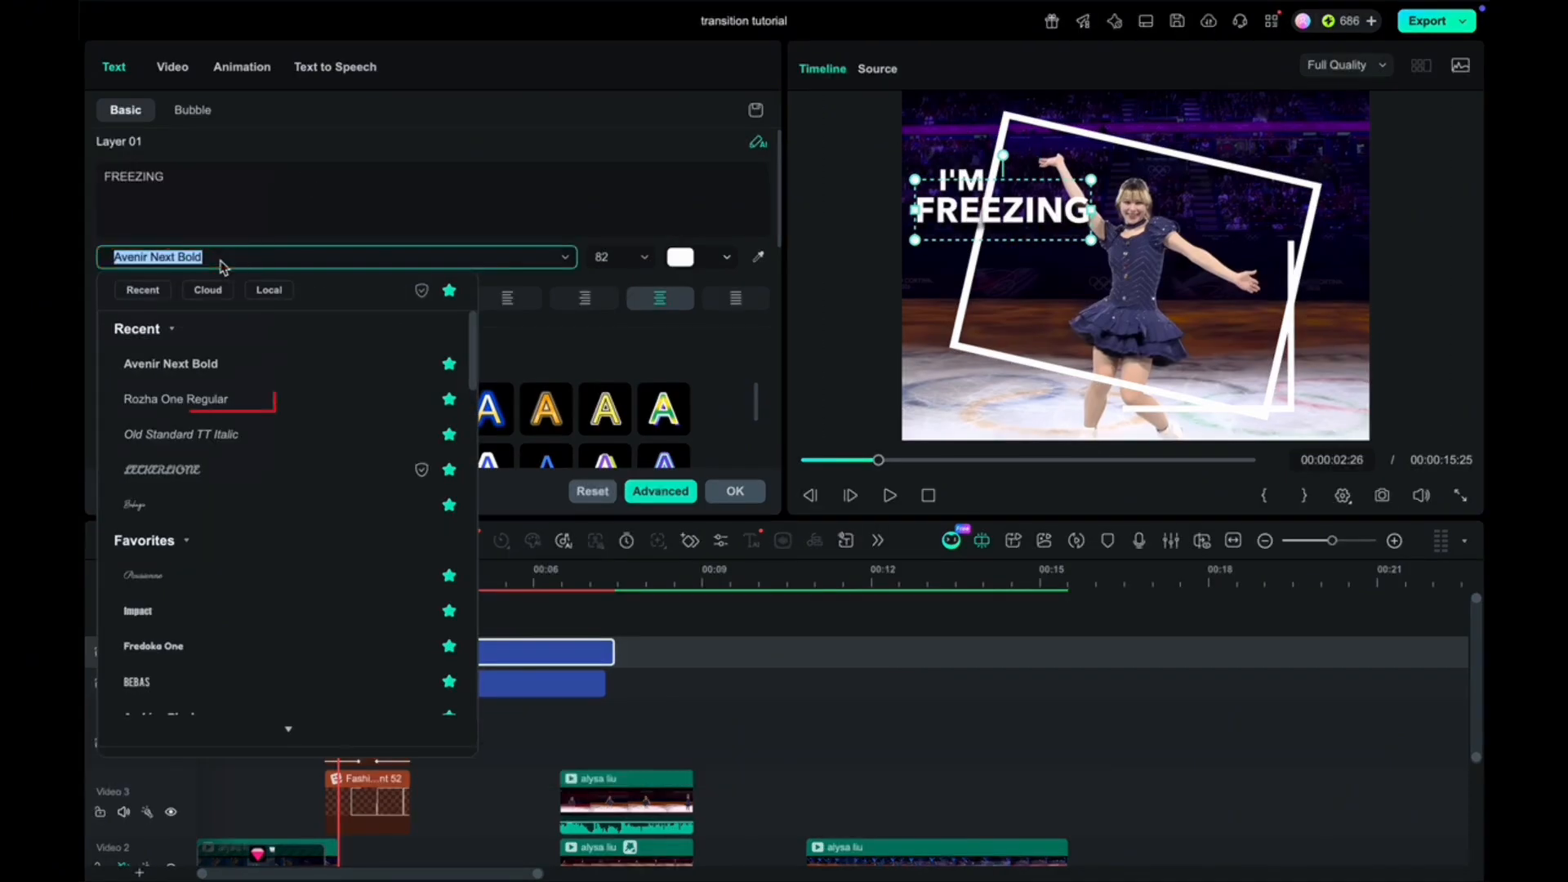
left_click(196, 398)
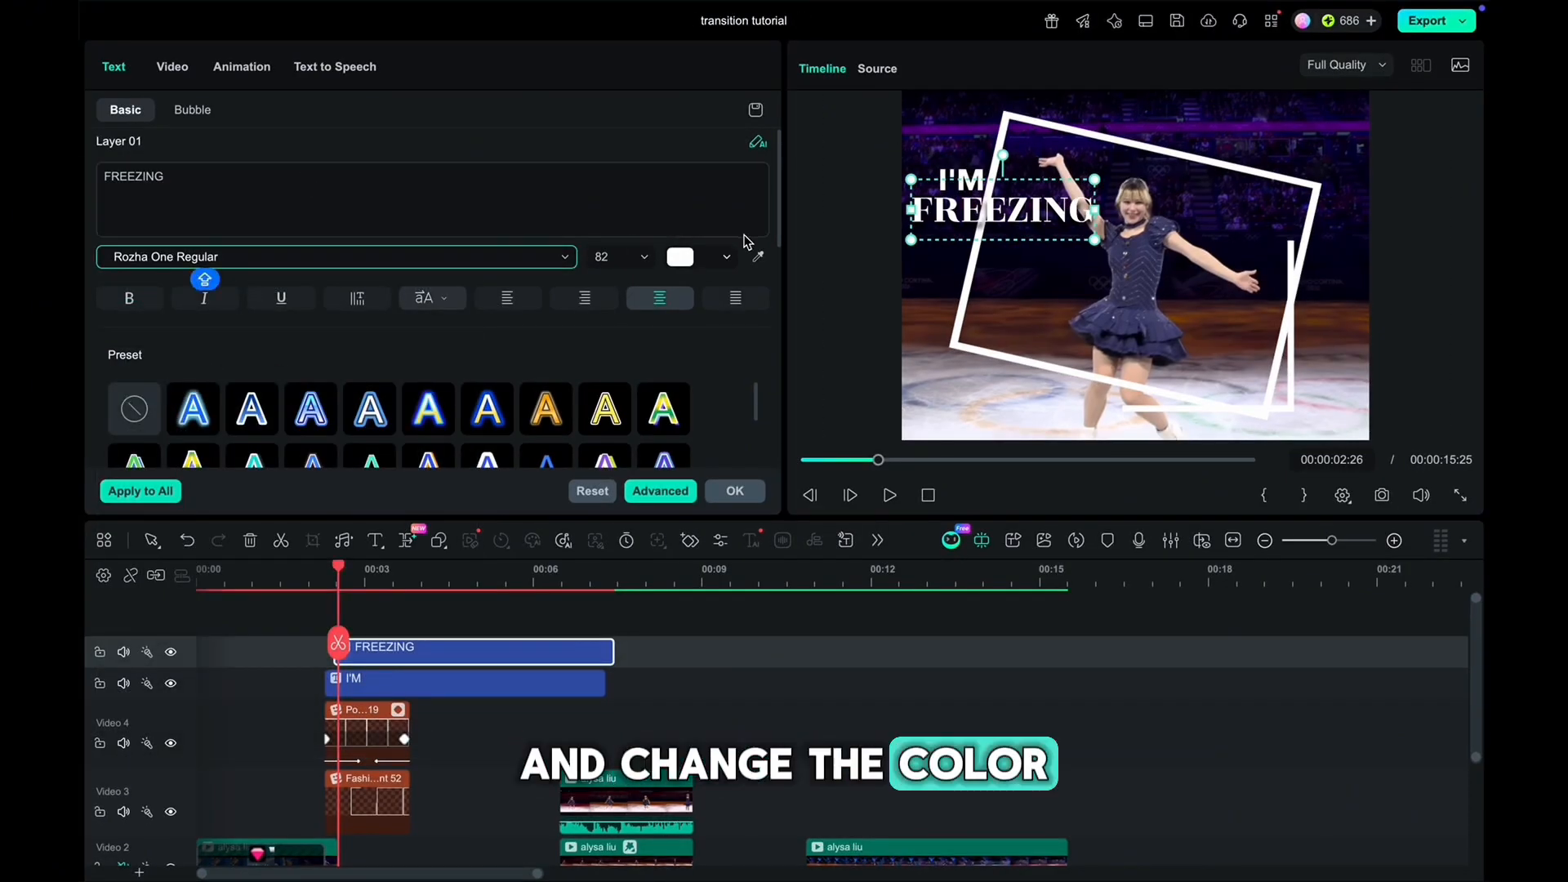
left_click(726, 257)
left_click(780, 343)
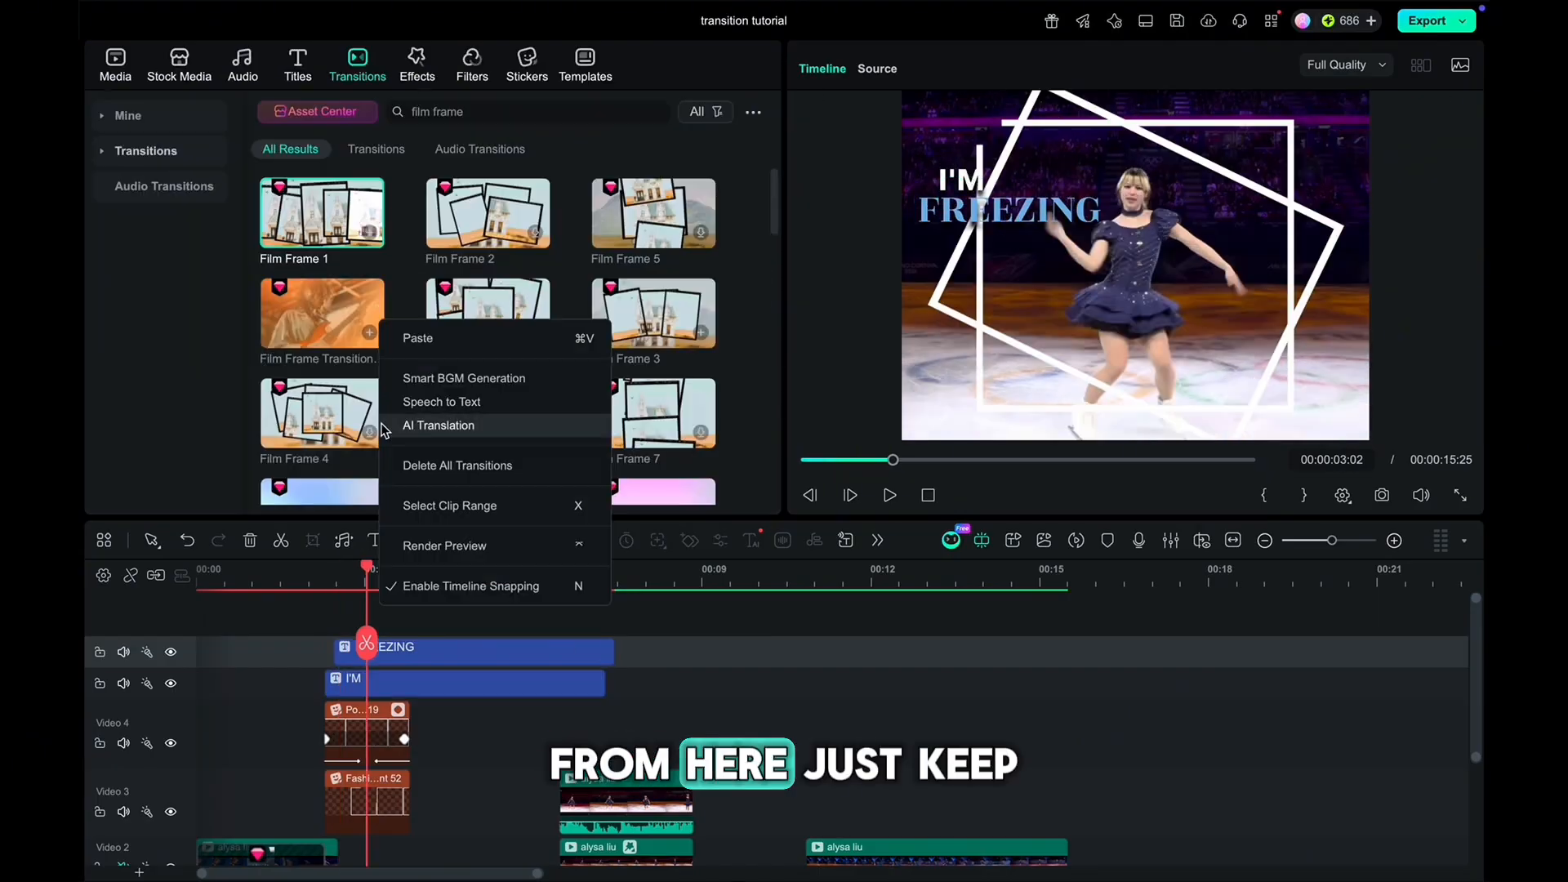
key("Escape")
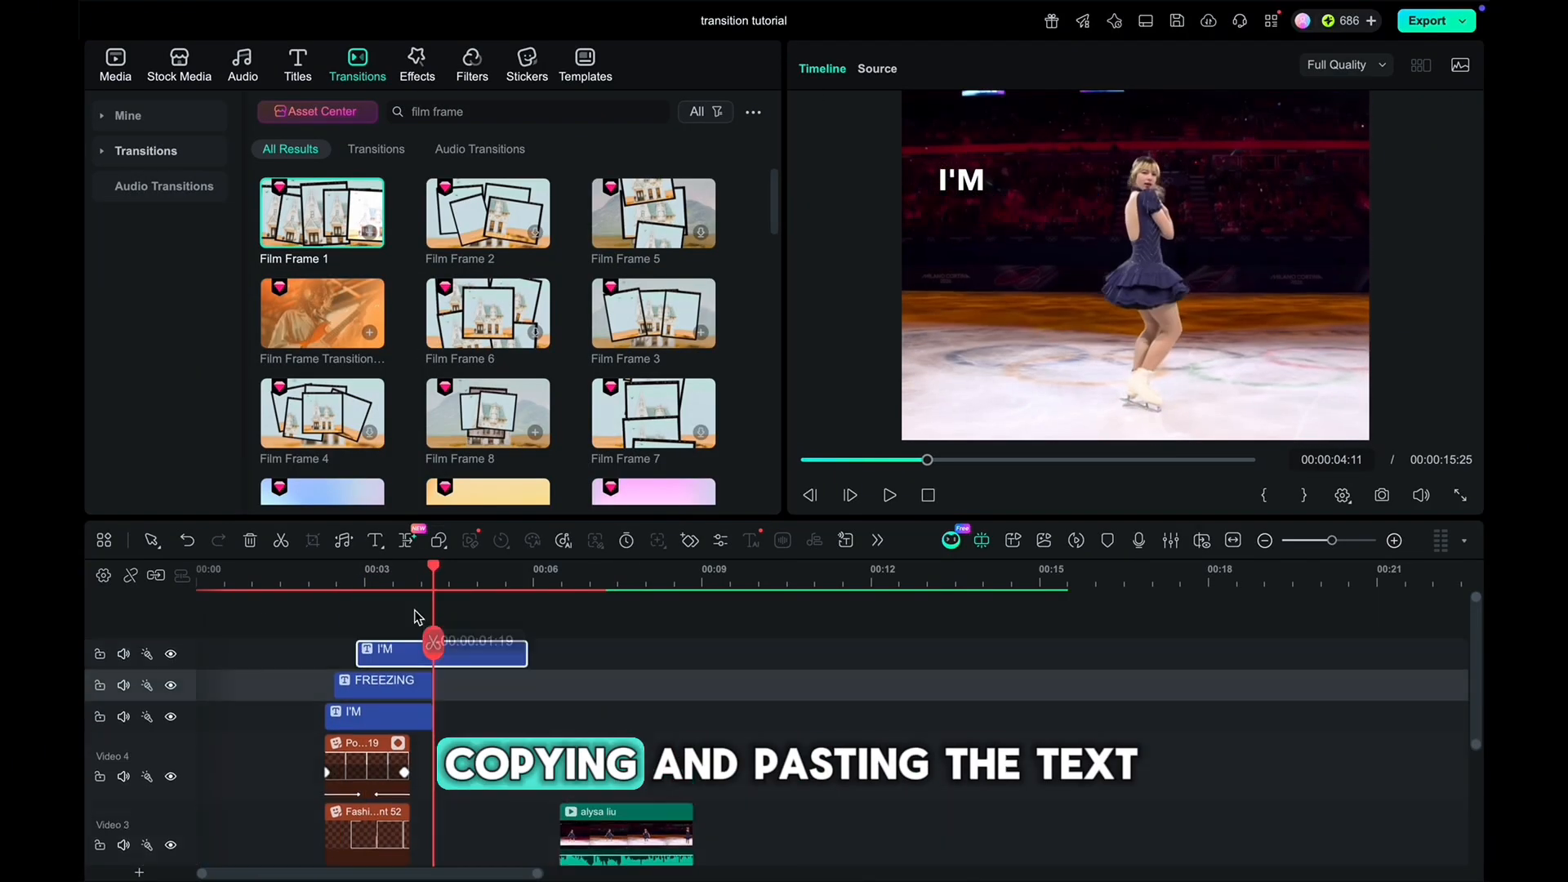
- Place the copied "I'M" title below "FREEZING" in the frame and change its text to "OUTSIDE"
left_click(968, 228)
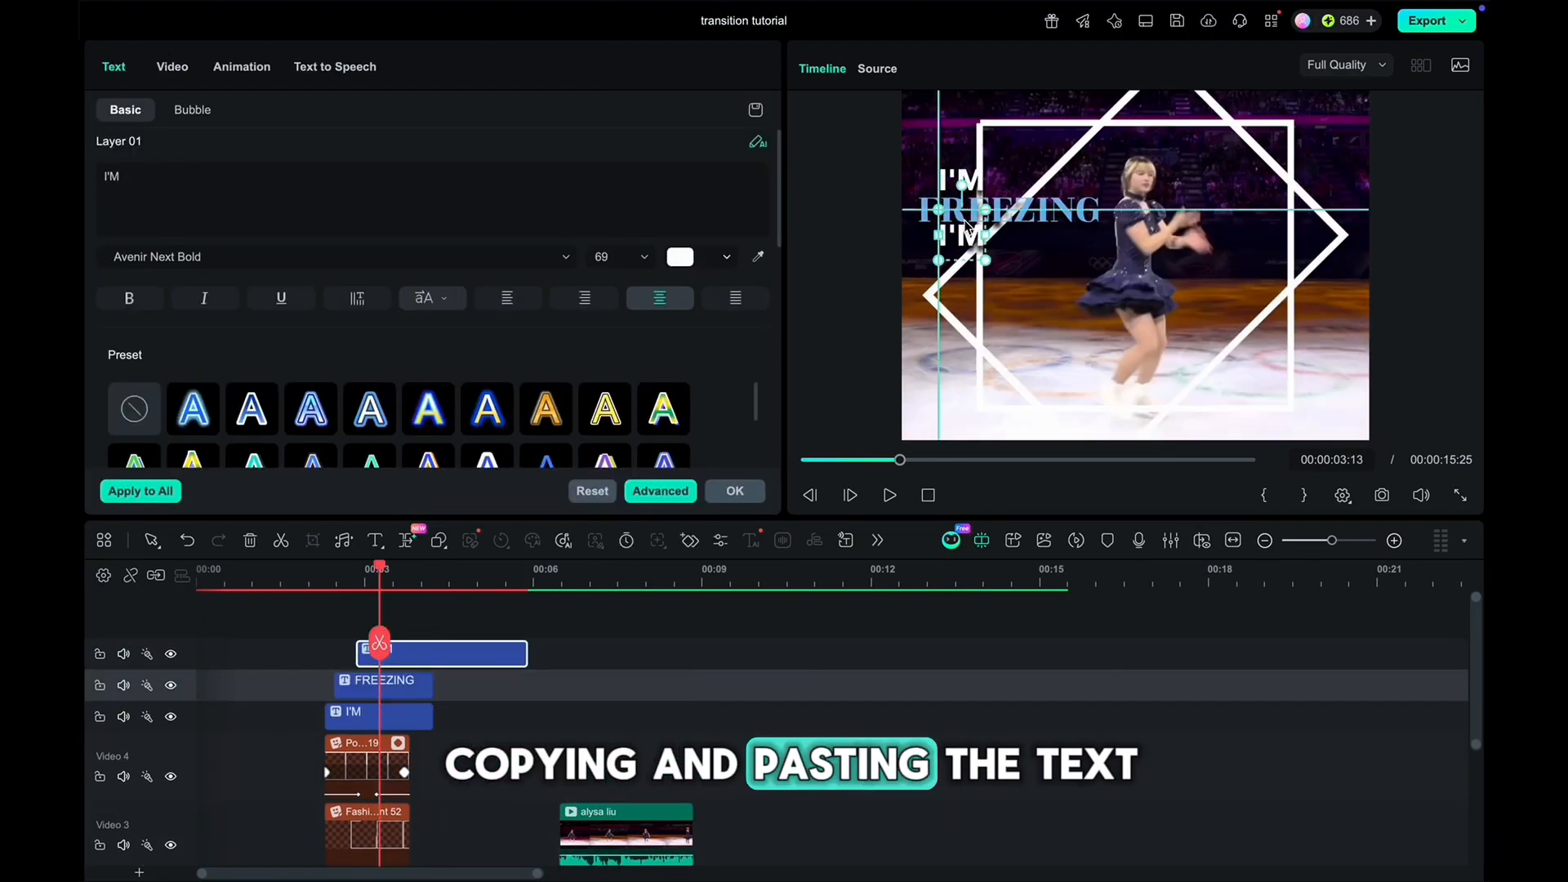
triple_click(287, 223)
key("BackSpace")
type("OUTSIDE")
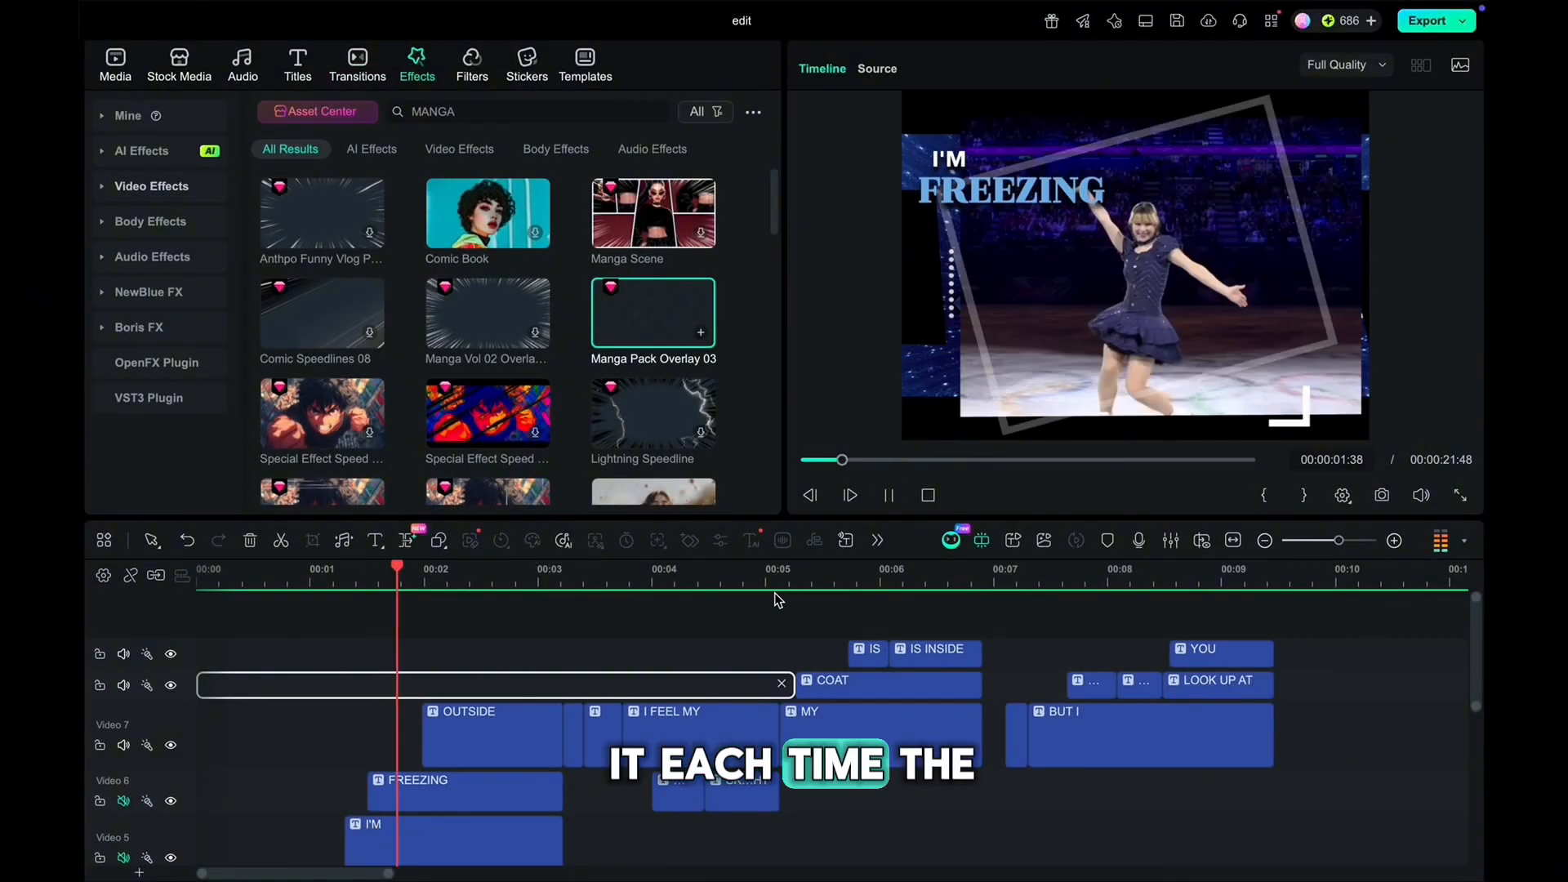